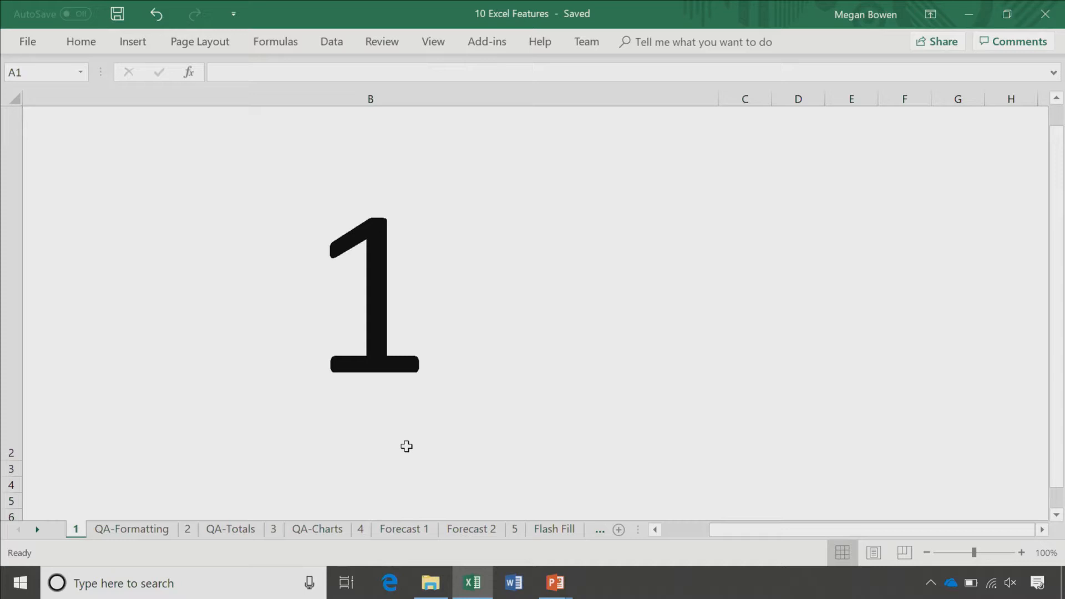
# Step: Switch to the QA-Formatting sheet with its monthly expense table by category
pyautogui.click(138, 528)
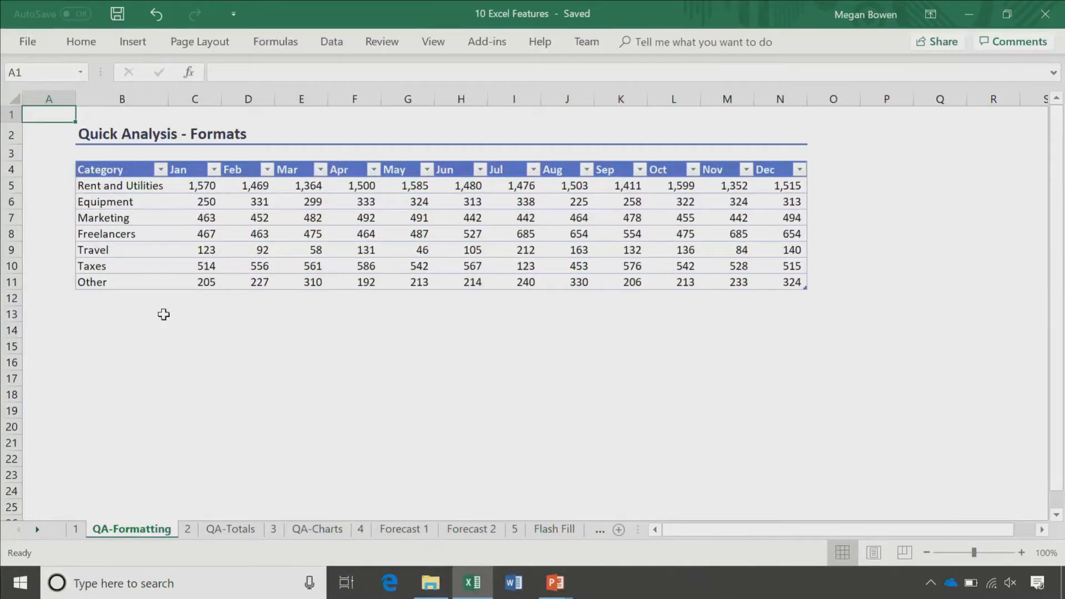
# Step: Highlight Marketing values in C7:N7 above 450 with light red fill and dark red text
pyautogui.moveTo(192, 218); pyautogui.dragTo(394, 219)
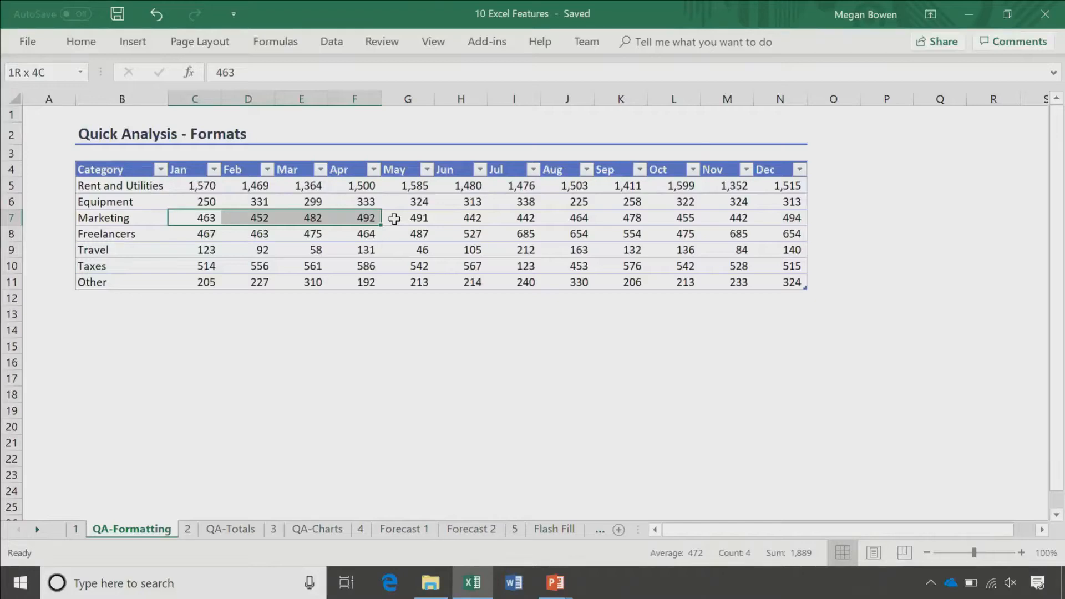
pyautogui.moveTo(394, 219); pyautogui.dragTo(782, 218)
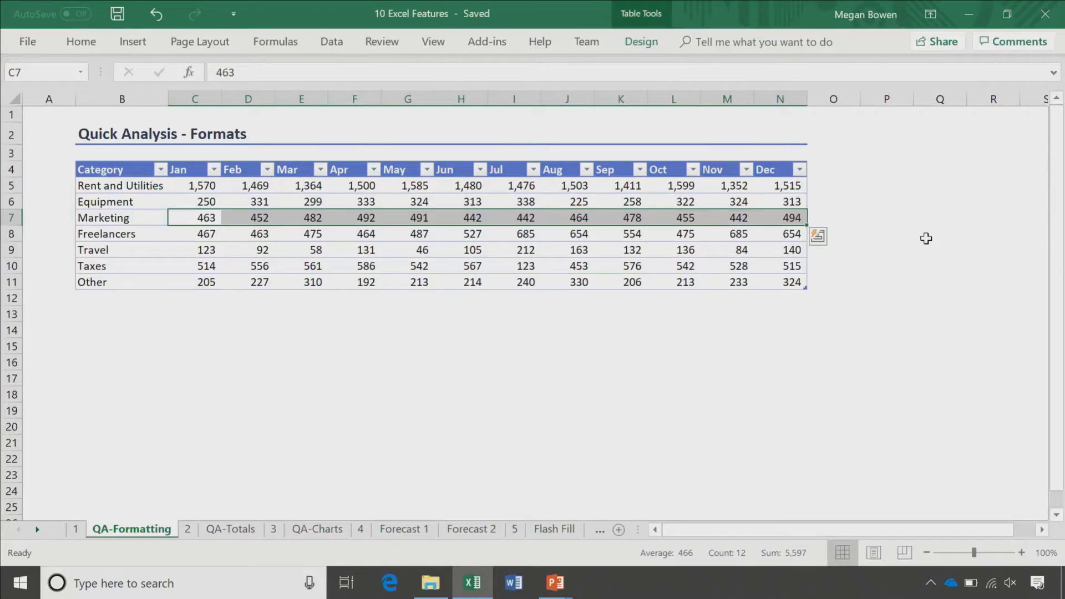
pyautogui.click(817, 238)
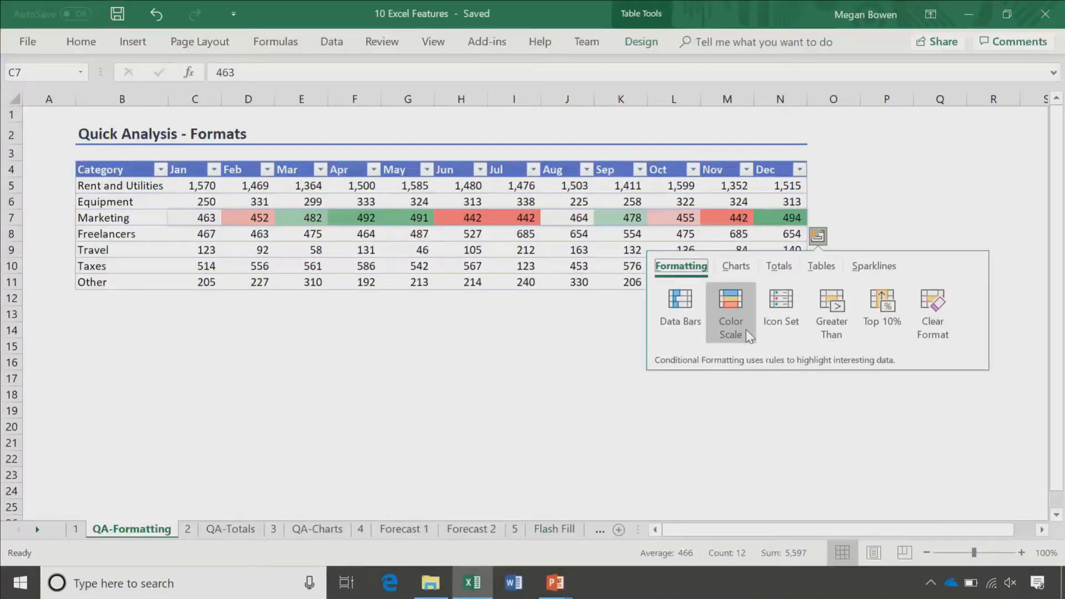
pyautogui.click(824, 309)
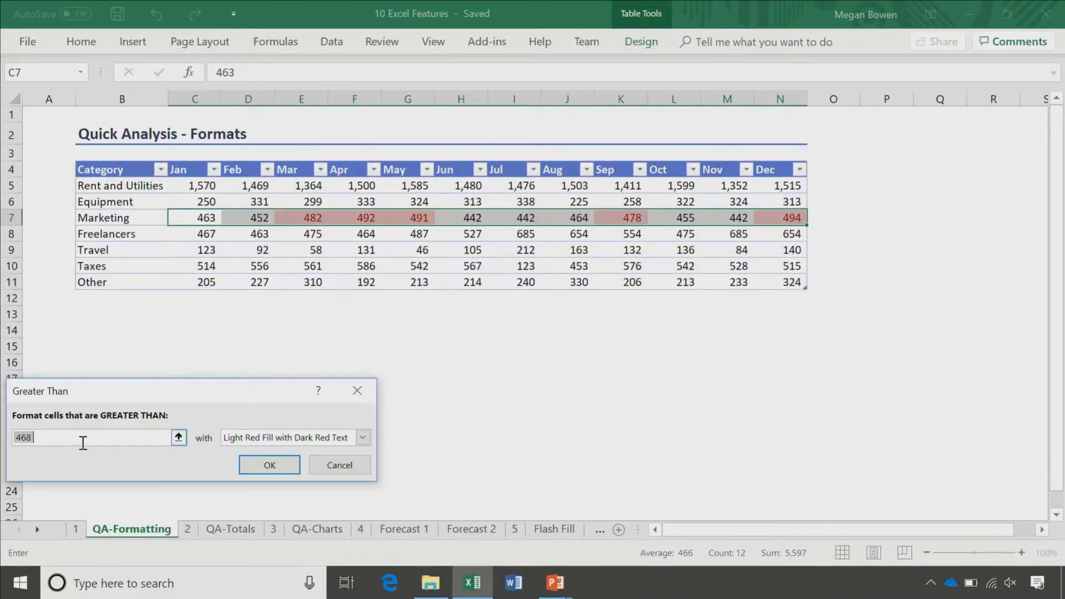
pyautogui.write('450')
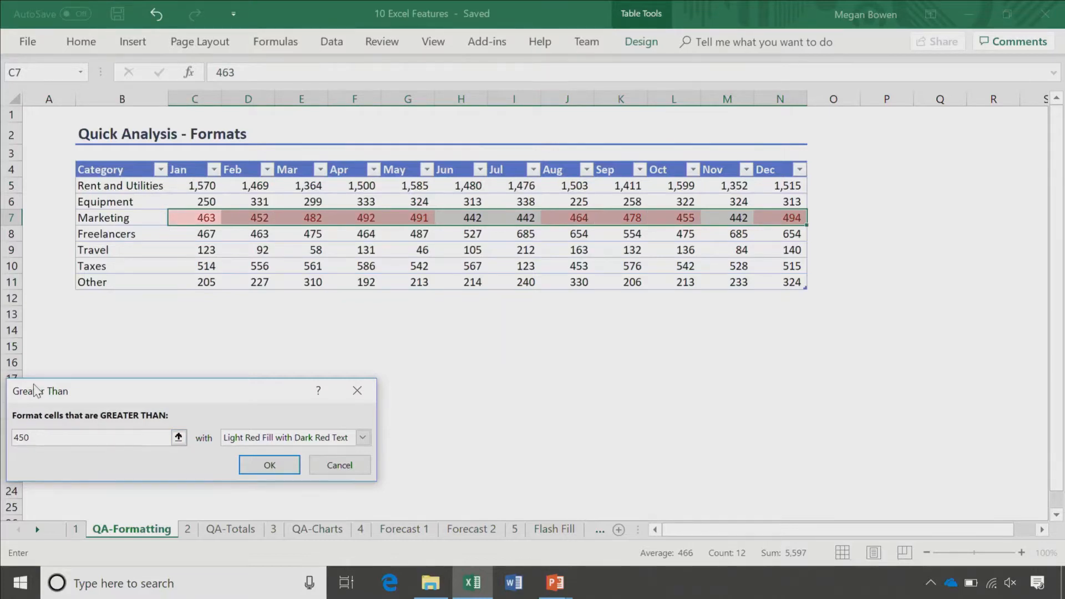
pyautogui.press('Return')
pyautogui.click(377, 456)
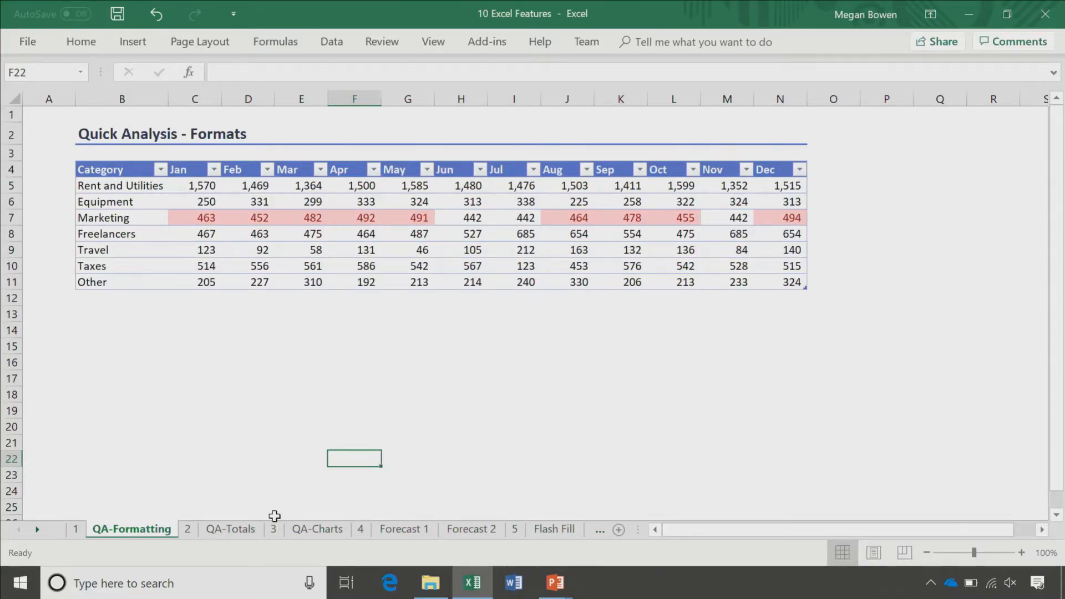
pyautogui.hotkey('ctrl', 'pagedown')
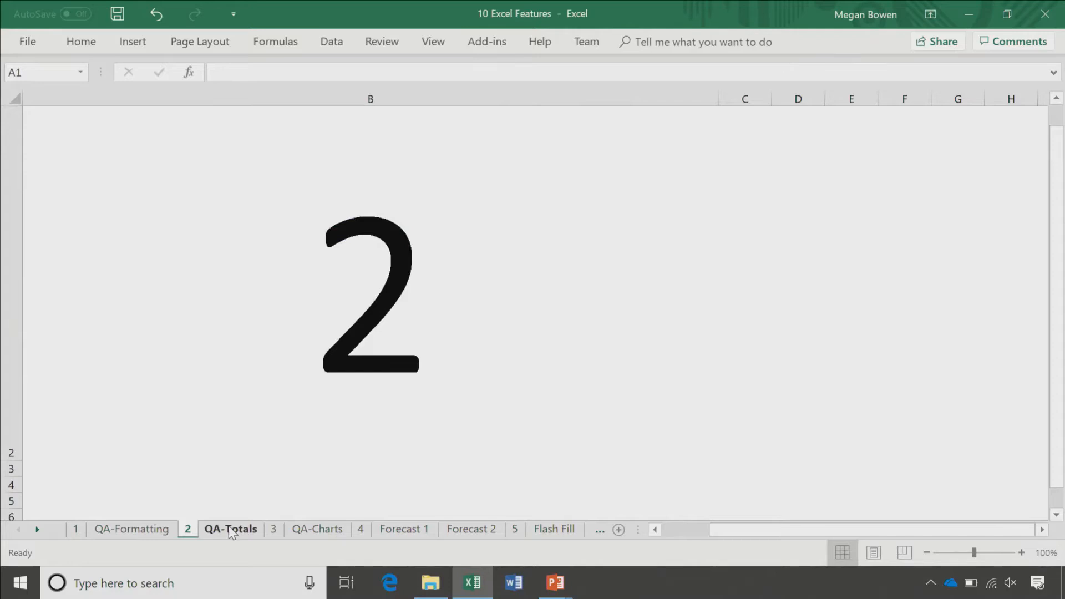
# Step: Add a Running Total row under the QA-Totals table B4:N11, ending at 44,033 in Dec
pyautogui.click(232, 530)
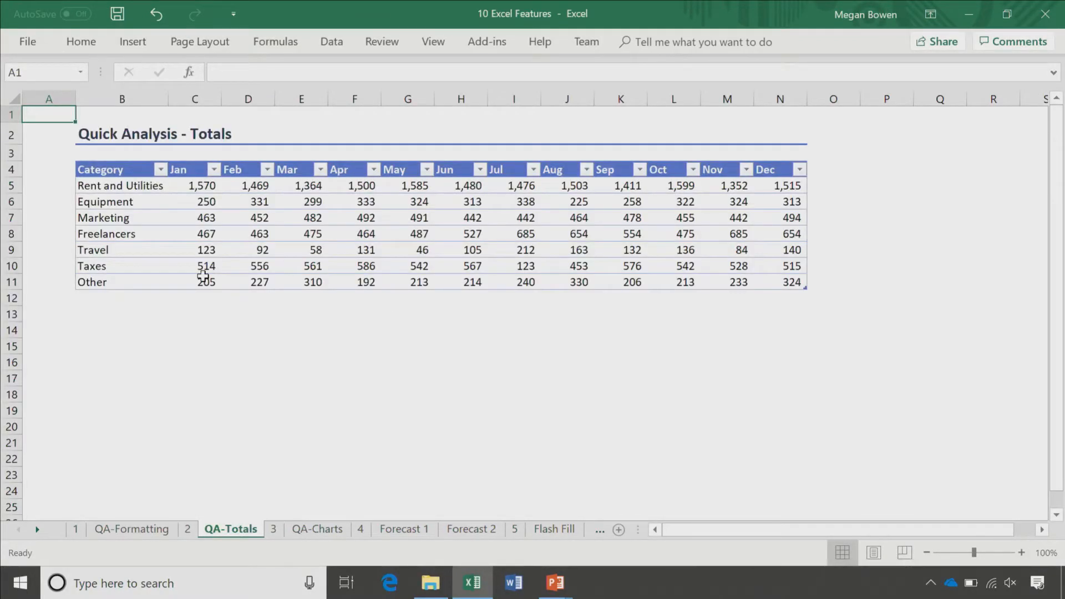
pyautogui.moveTo(111, 169); pyautogui.dragTo(646, 261)
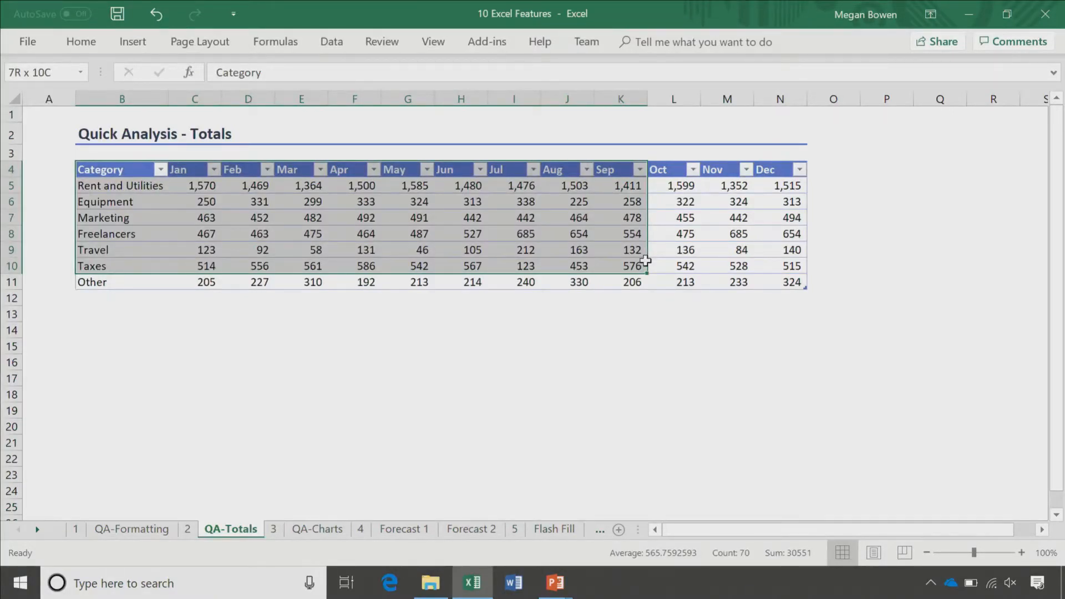
pyautogui.moveTo(645, 261); pyautogui.dragTo(794, 283)
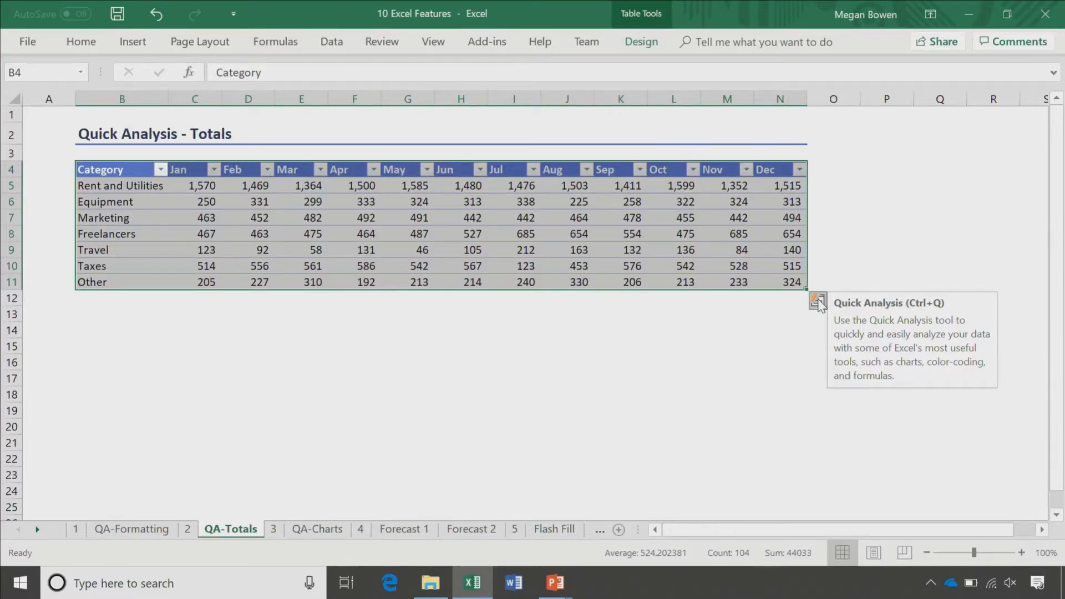
pyautogui.click(817, 301)
pyautogui.click(779, 331)
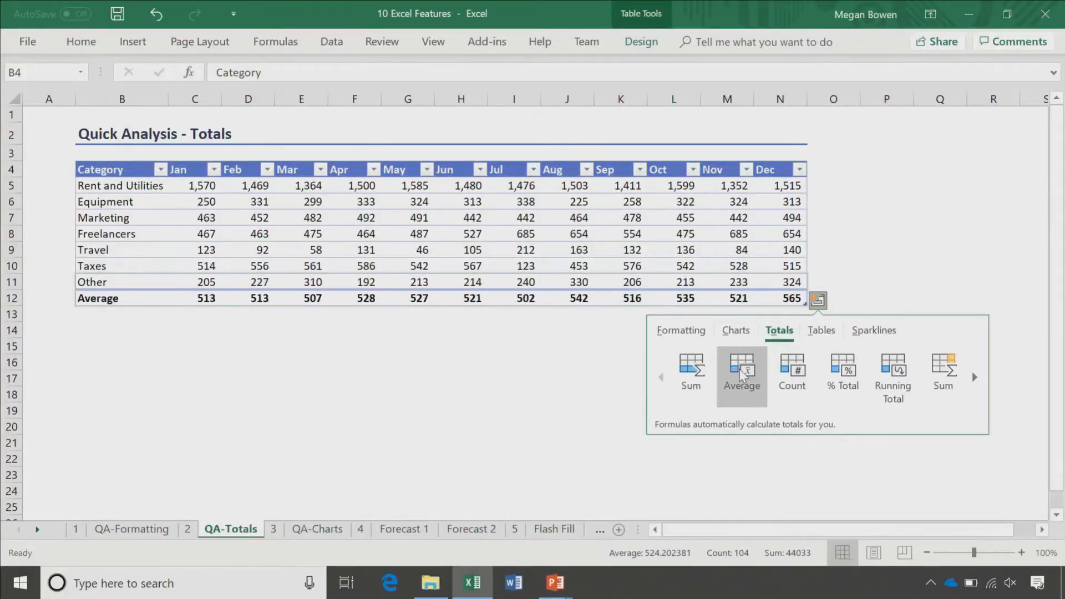
pyautogui.click(910, 398)
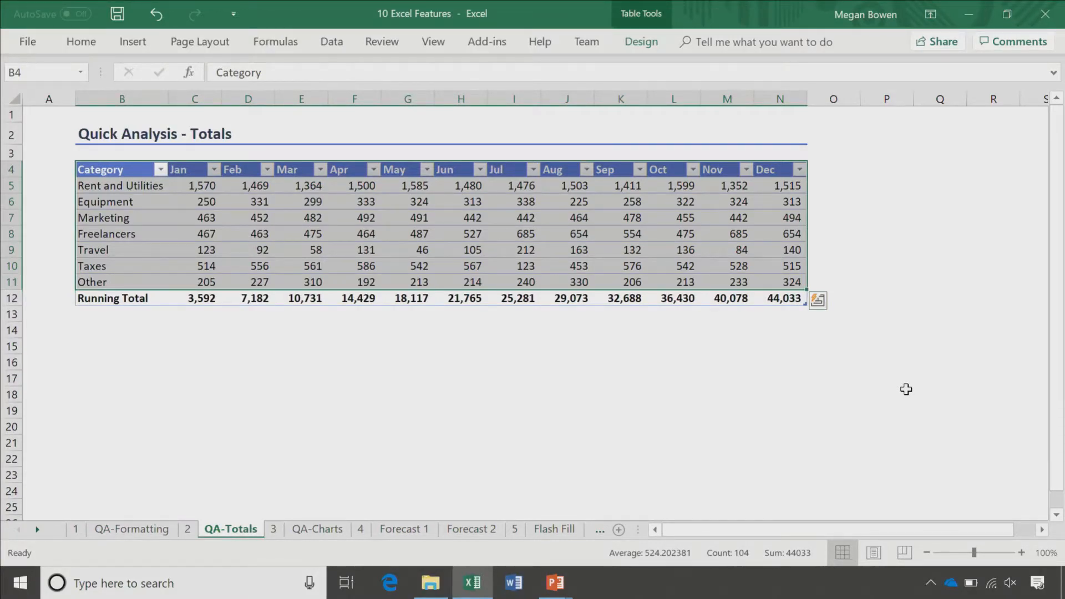
# Step: Add an Average column to the QA-Totals table, showing 1,485 for Rent and Utilities
pyautogui.click(818, 300)
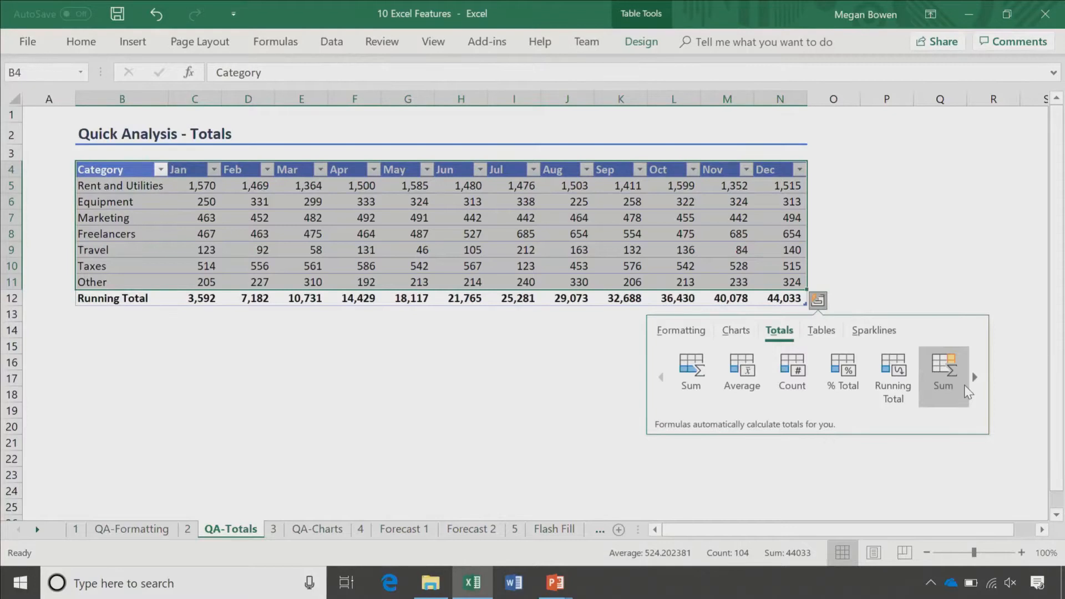
pyautogui.click(975, 377)
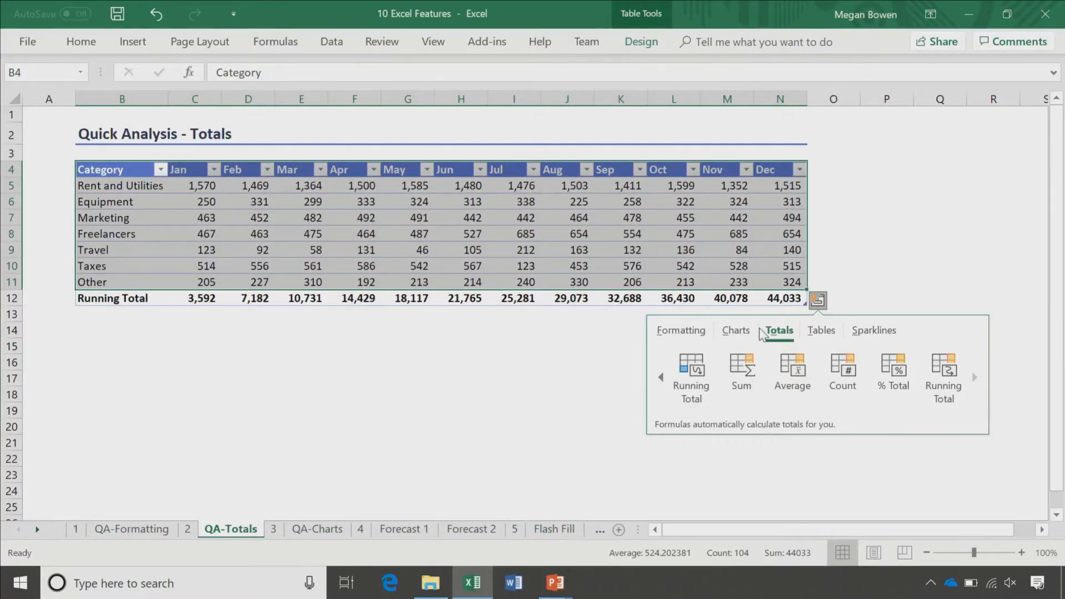
pyautogui.click(802, 367)
pyautogui.click(844, 222)
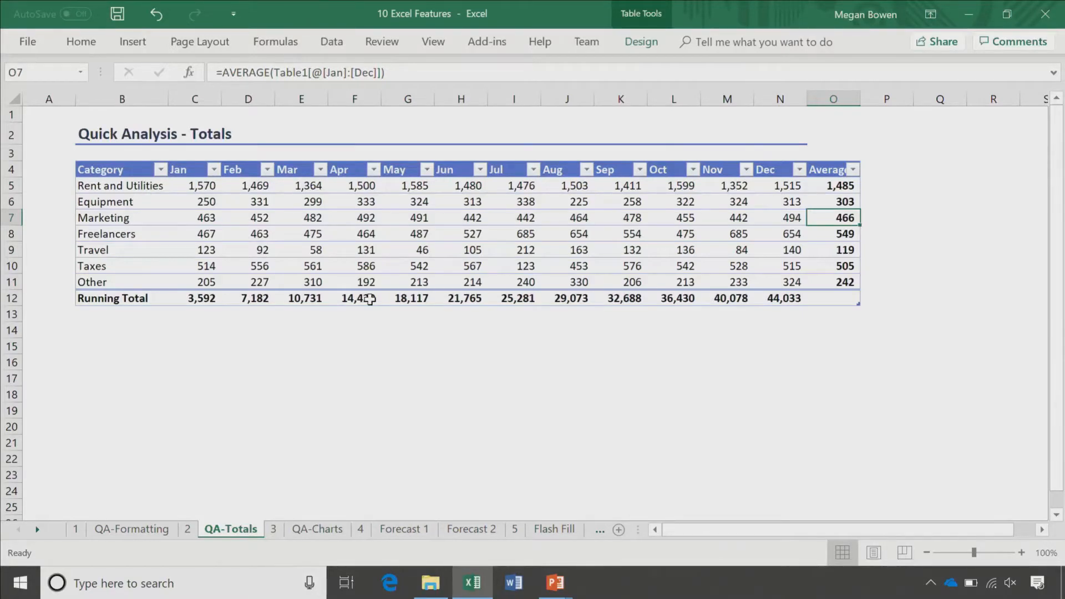
pyautogui.press('Up')
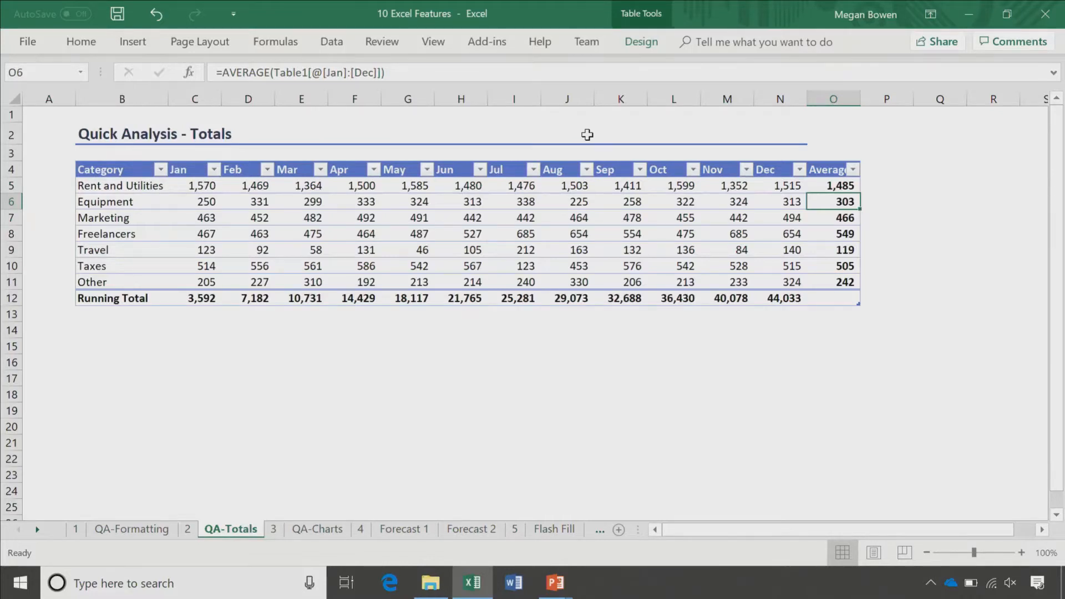
pyautogui.click(277, 528)
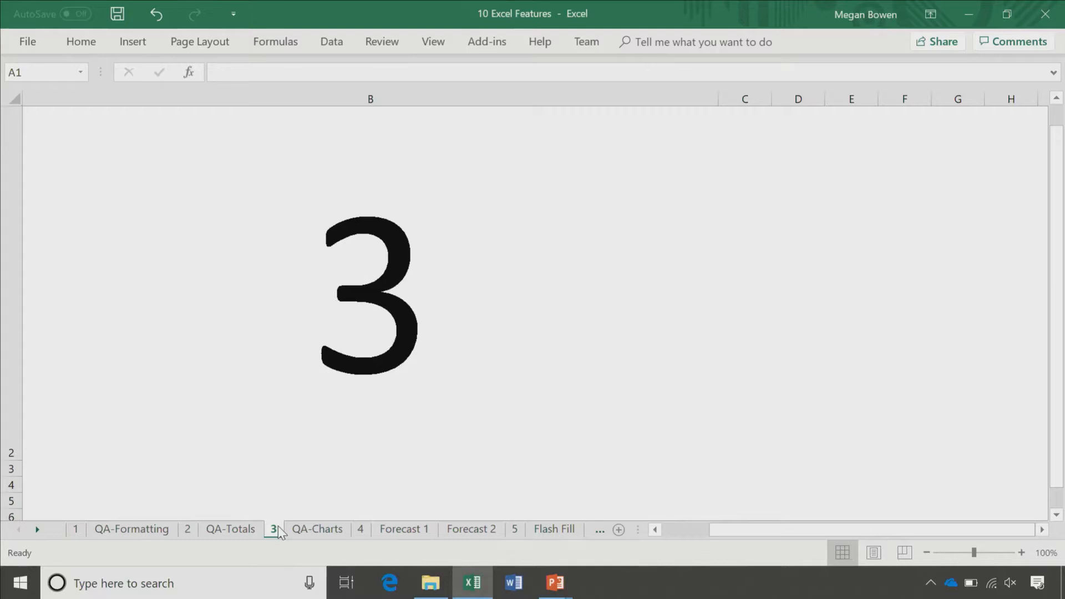
# Step: Insert a line chart of B4:N8 on QA-Charts and move it over the table
pyautogui.click(304, 527)
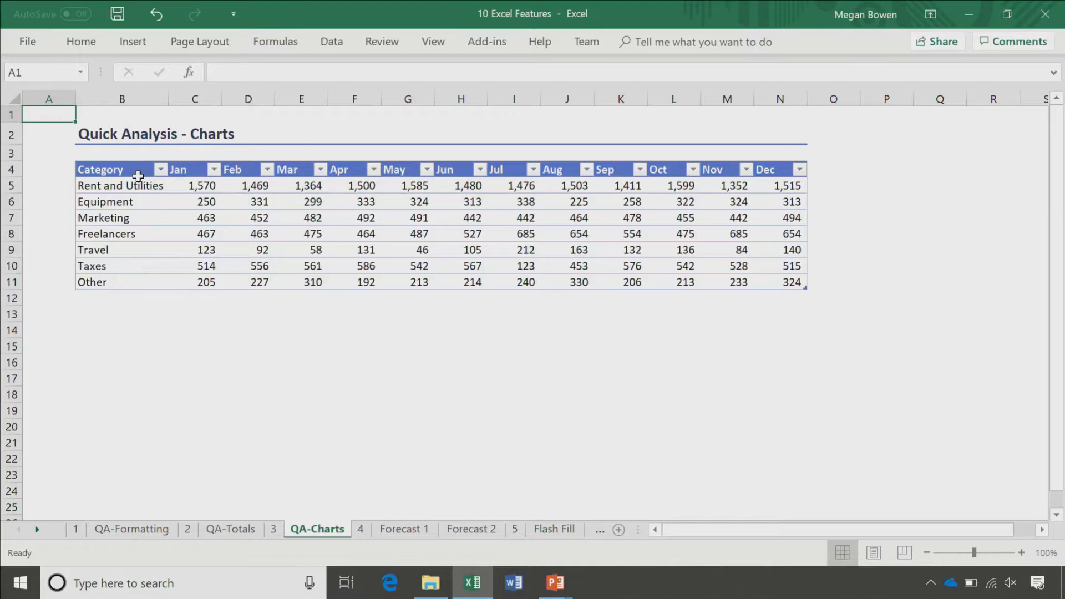
pyautogui.moveTo(138, 176); pyautogui.dragTo(701, 239)
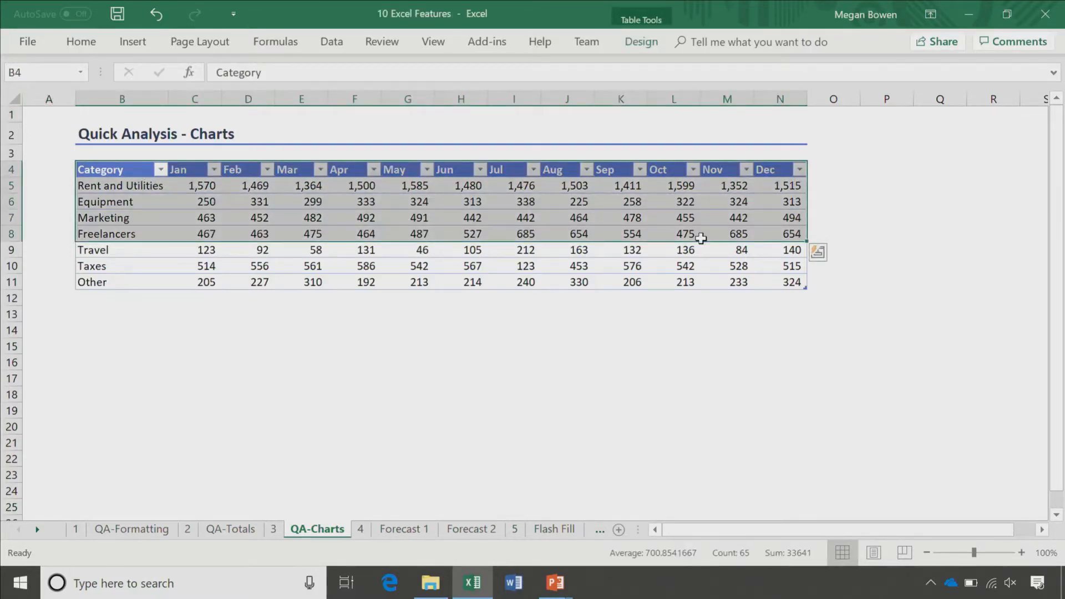
pyautogui.hotkey('ctrl', 'q')
pyautogui.click(737, 284)
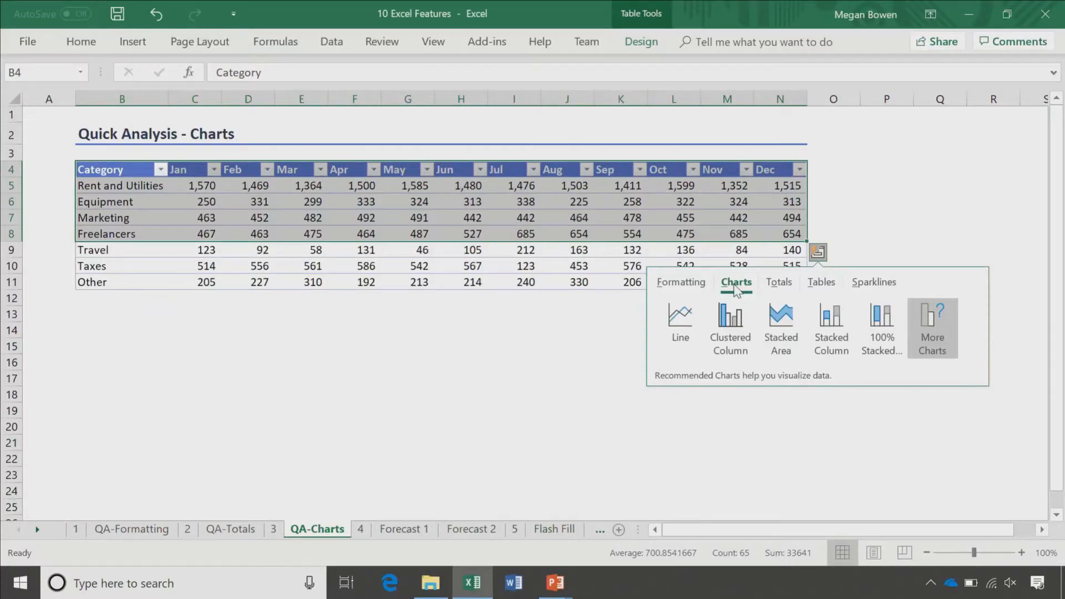
pyautogui.click(682, 322)
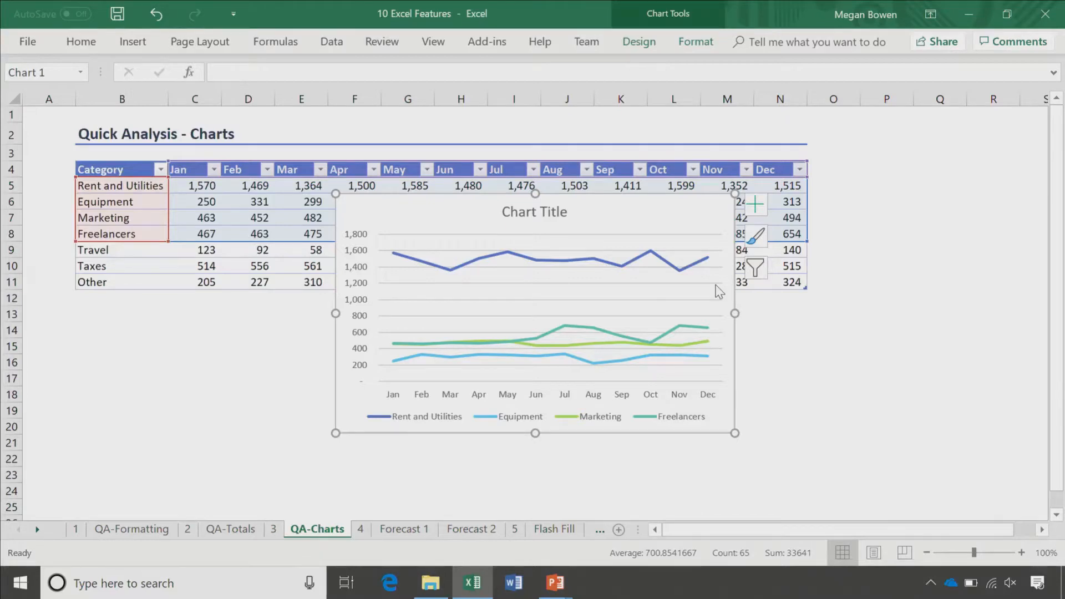
pyautogui.moveTo(719, 291); pyautogui.dragTo(537, 327)
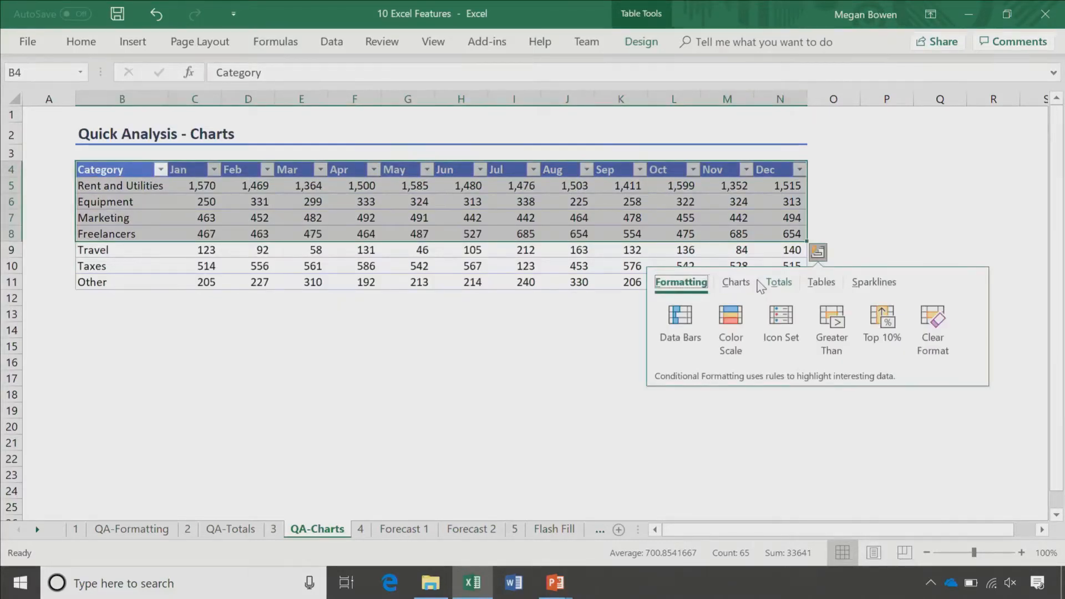
pyautogui.click(736, 283)
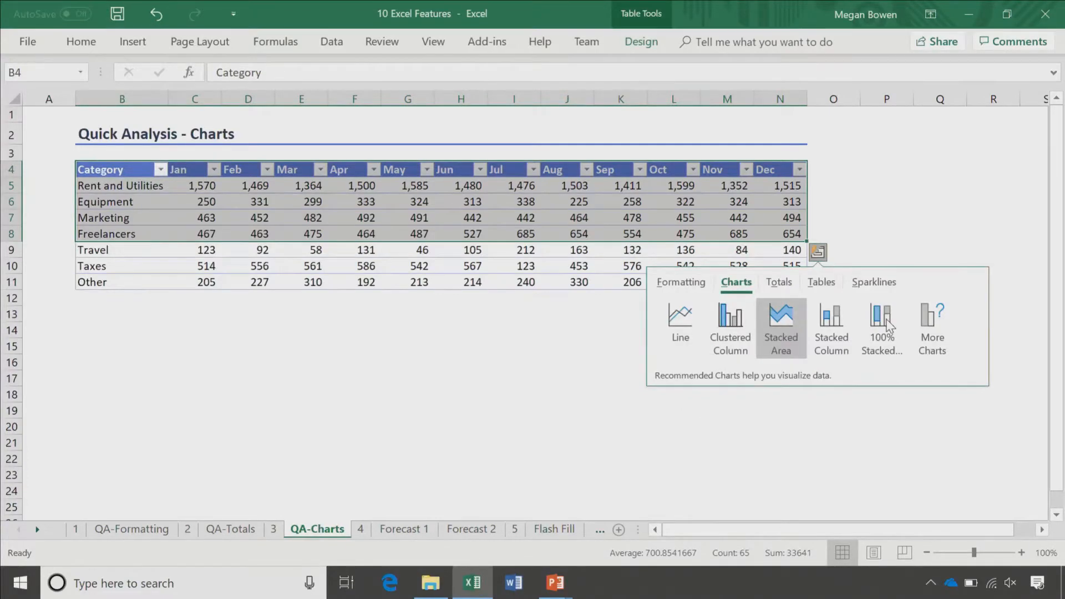
pyautogui.click(680, 319)
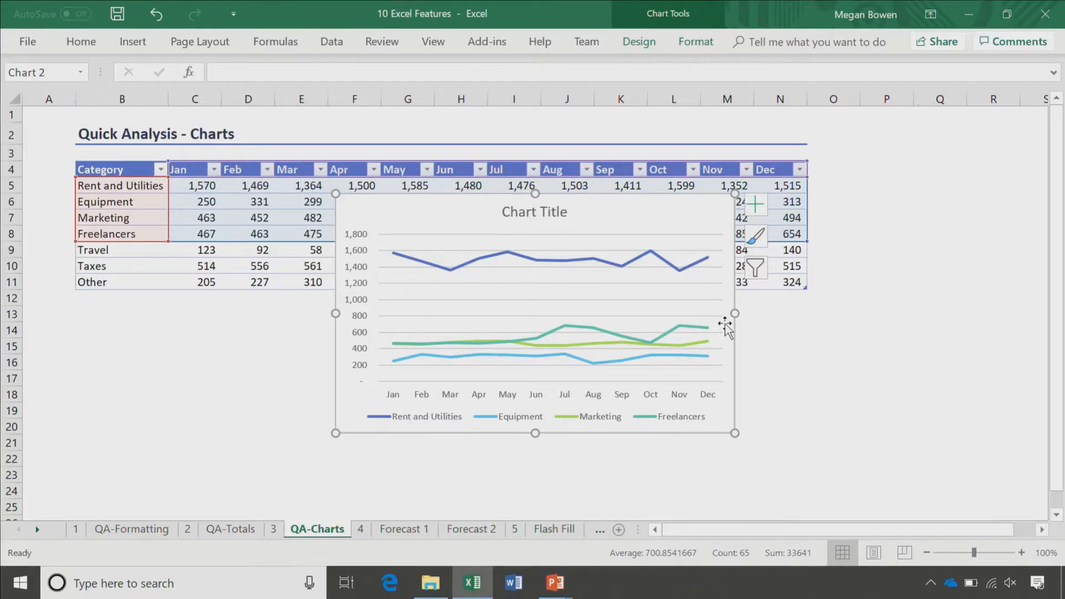
pyautogui.moveTo(725, 325); pyautogui.dragTo(637, 341)
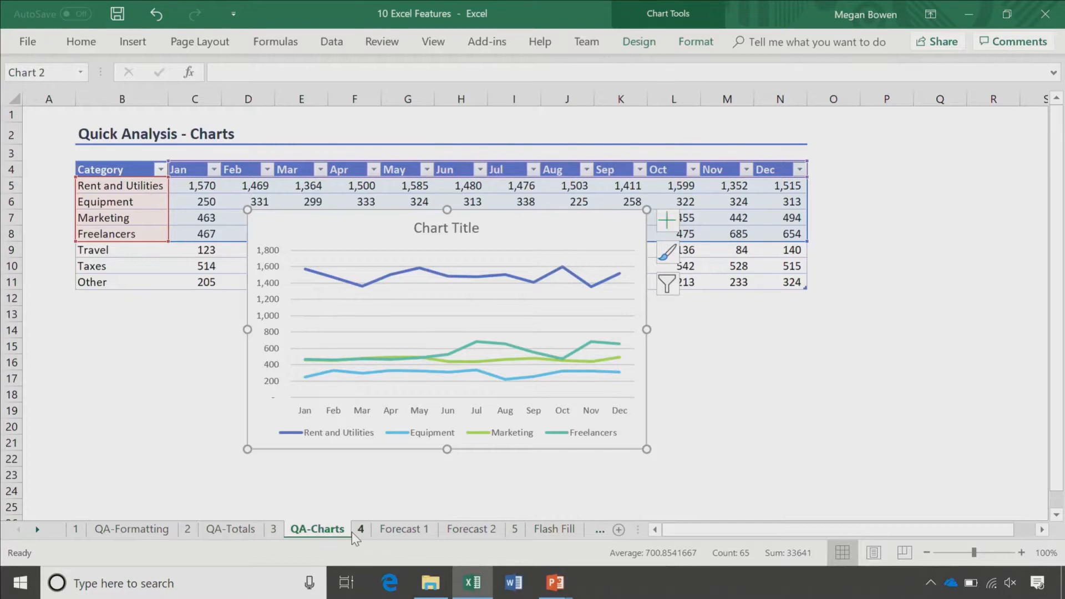
# Step: On Forecast 1, select the whole table and launch Data > Forecast Sheet
pyautogui.click(400, 529)
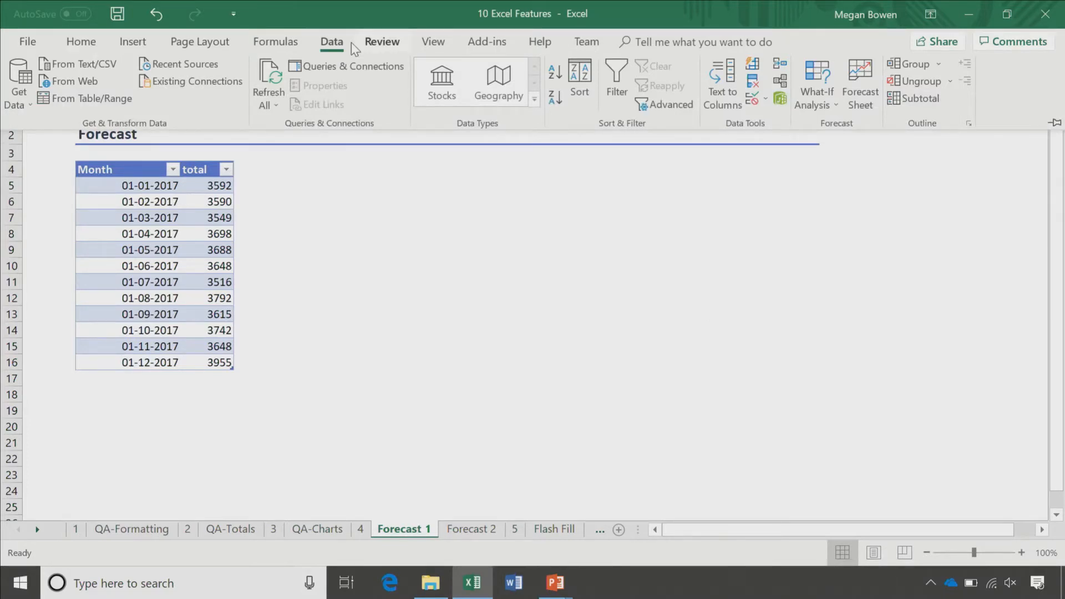
pyautogui.click(142, 169)
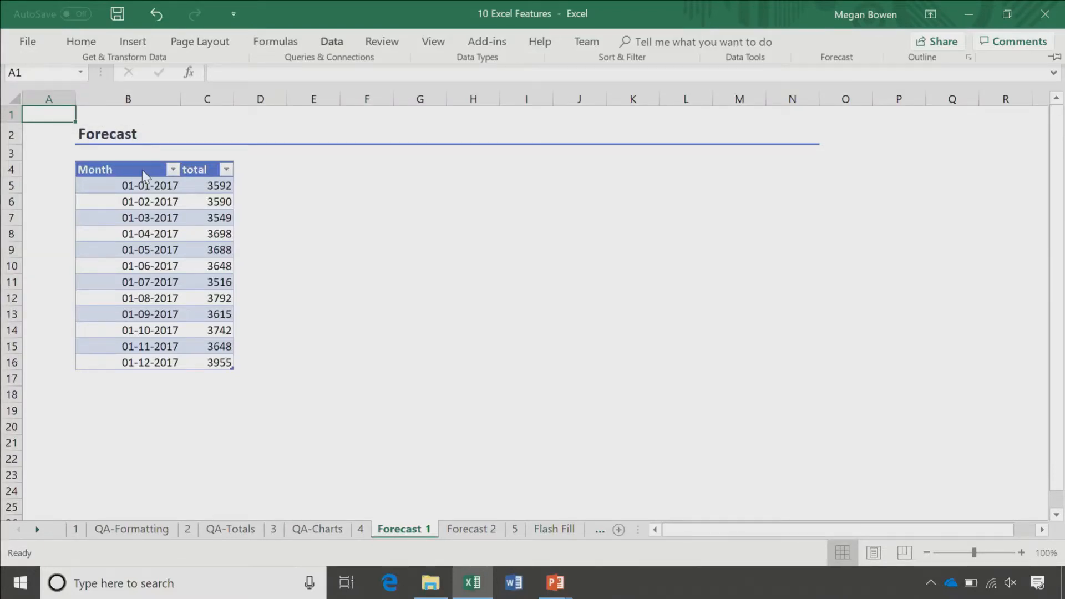
pyautogui.moveTo(142, 169); pyautogui.dragTo(214, 362)
pyautogui.click(331, 42)
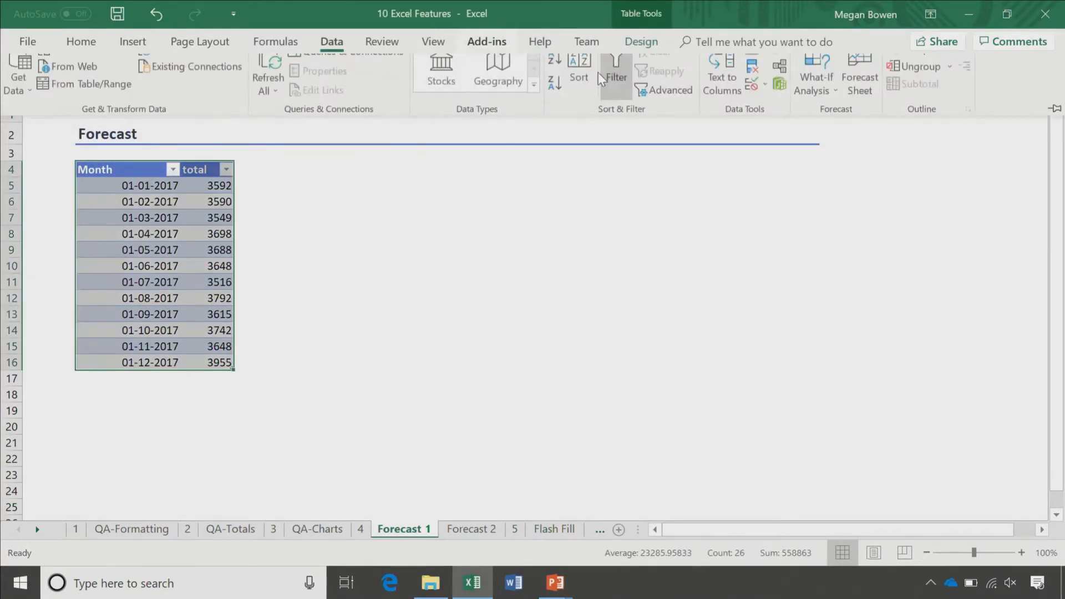
pyautogui.click(856, 83)
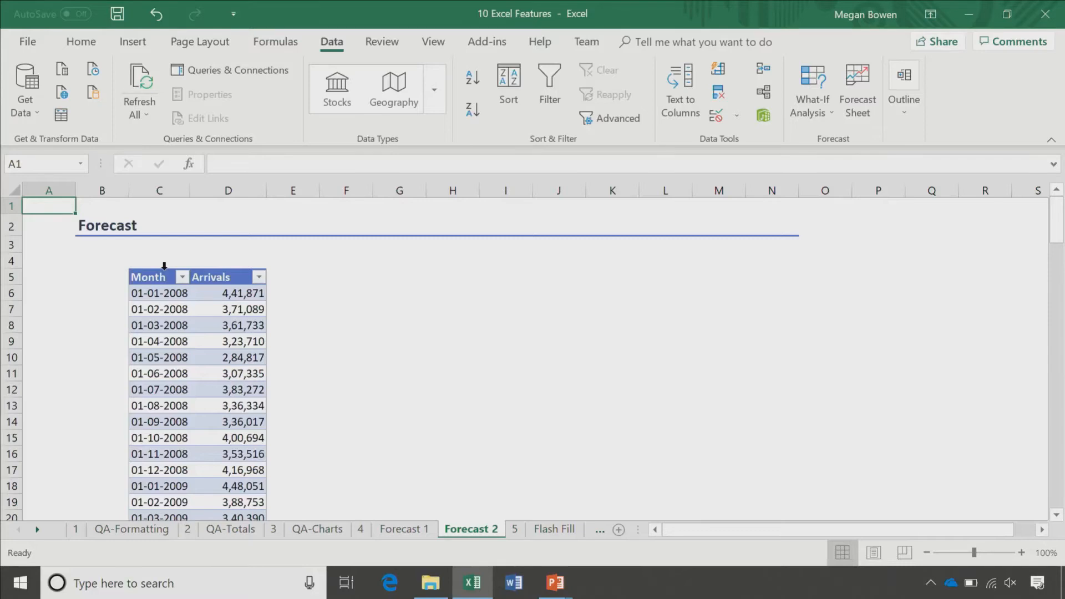
# Step: Select the Month and Arrivals data and launch Forecast Sheet, previewing through 01-02-2021
pyautogui.moveTo(164, 266); pyautogui.dragTo(228, 269)
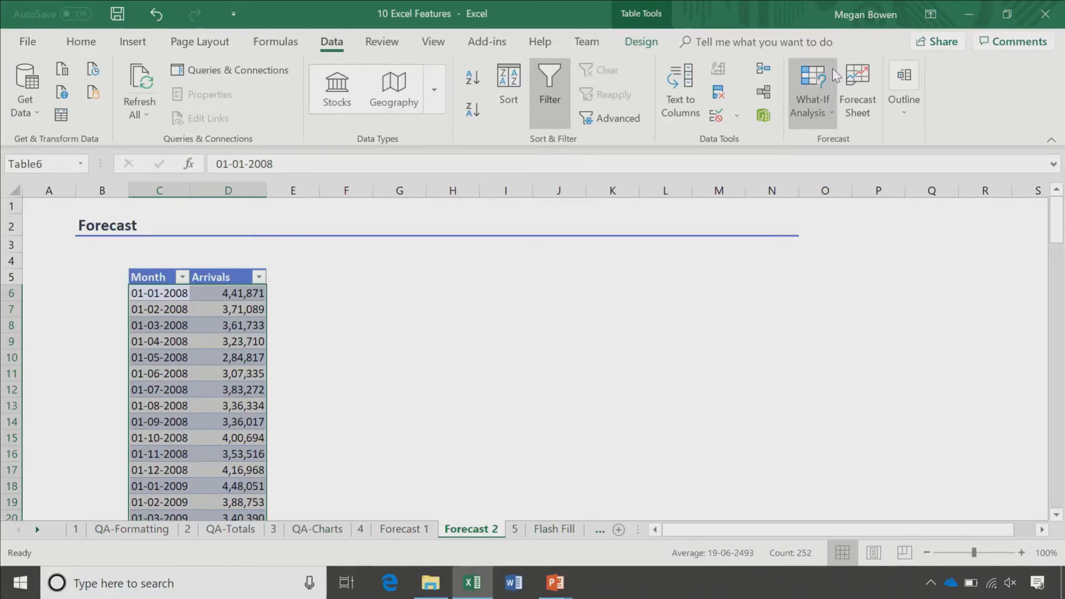
pyautogui.click(856, 79)
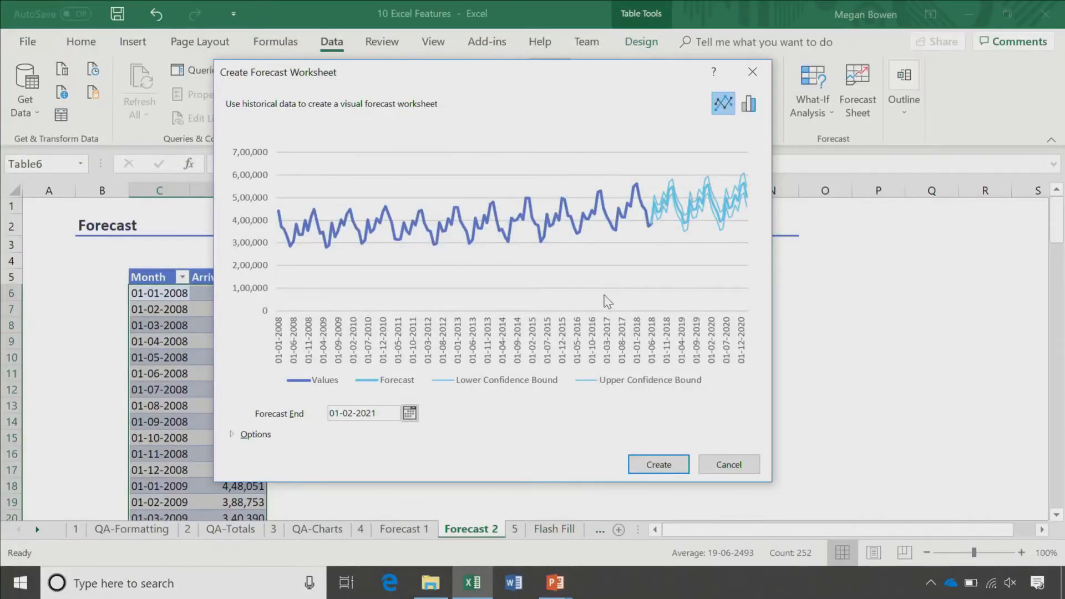
# Step: Expand the forecast options and create the forecast worksheet as Sheet1
pyautogui.click(255, 434)
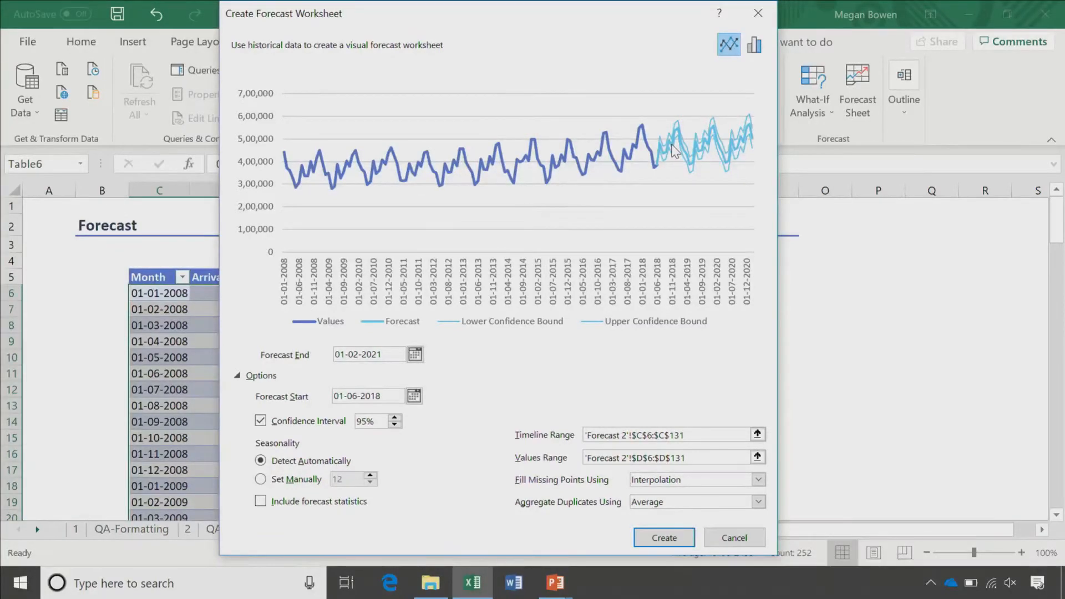
pyautogui.click(691, 536)
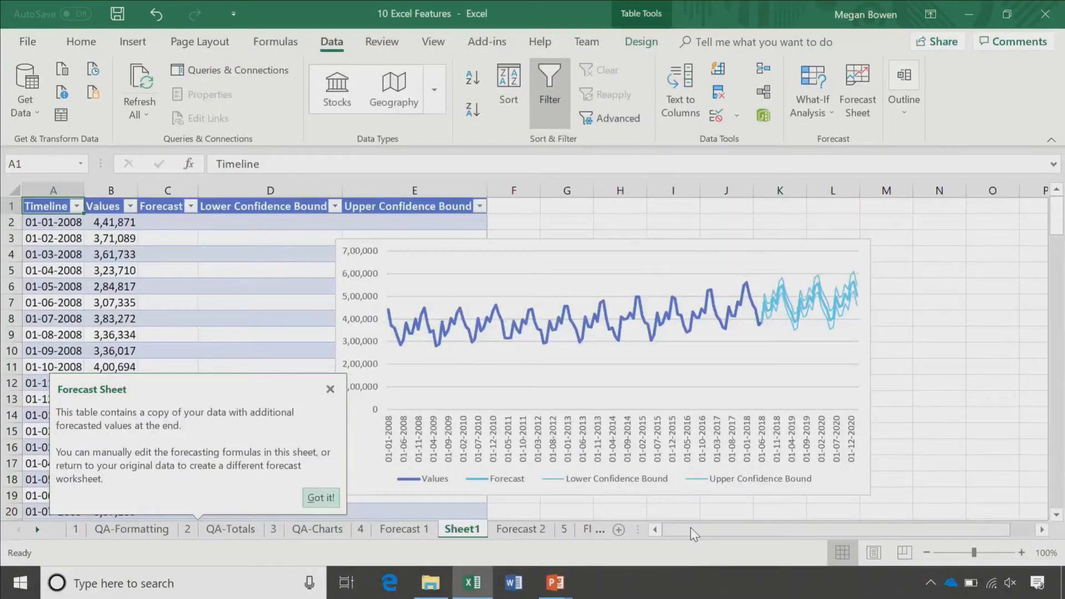
# Step: Inspect the forecast starting 01-07-2018 and the FORECAST.ETS.CONFINT lower-bound formula in D128
pyautogui.click(122, 239)
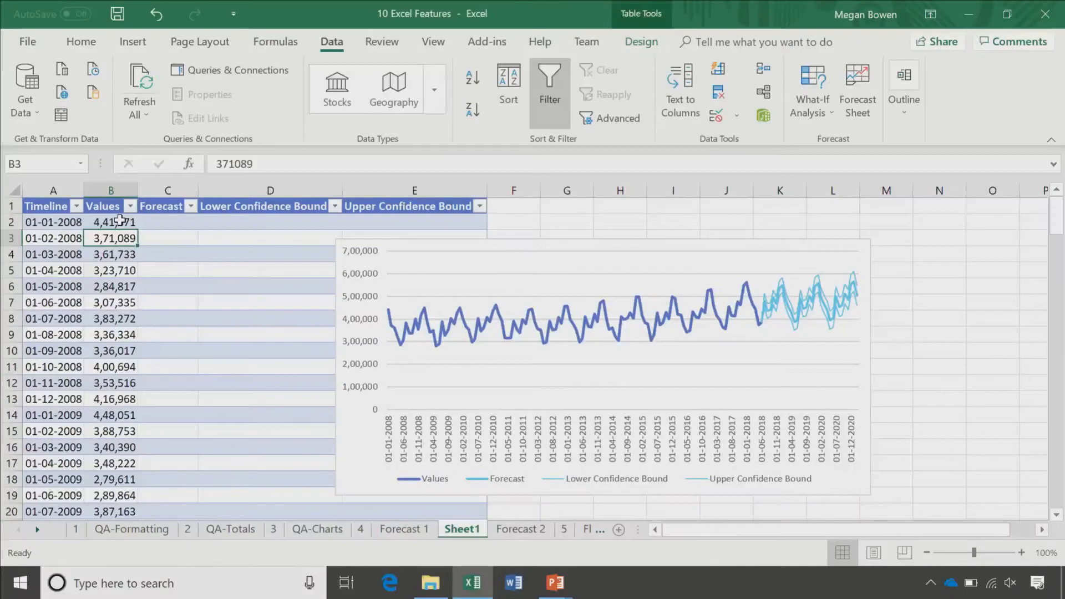
pyautogui.press('Right')
pyautogui.press('pagedown')
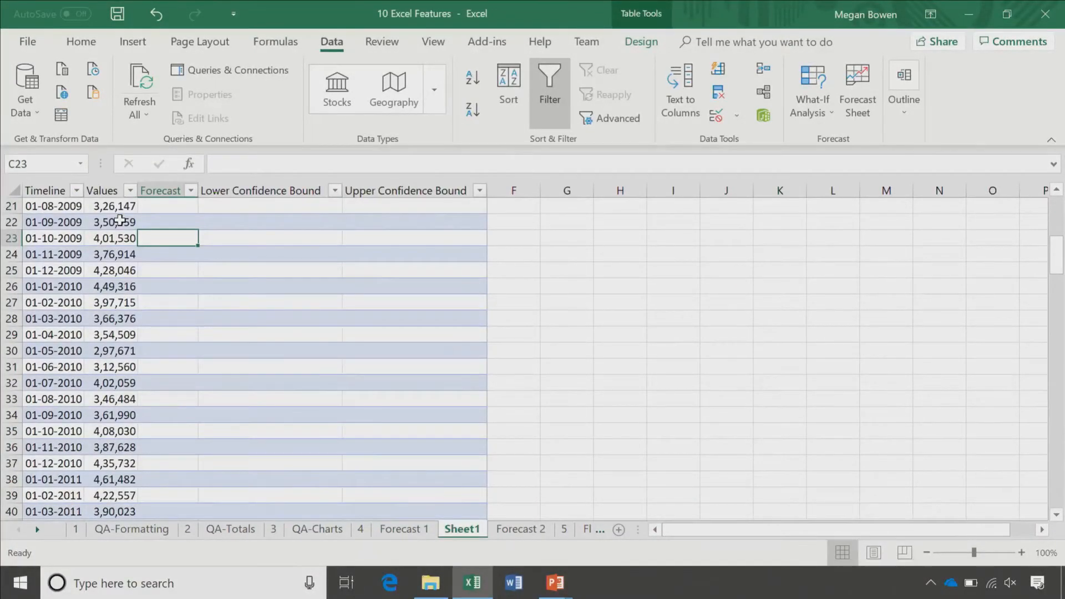
pyautogui.press('Right')
pyautogui.hotkey('ctrl', 'Down')
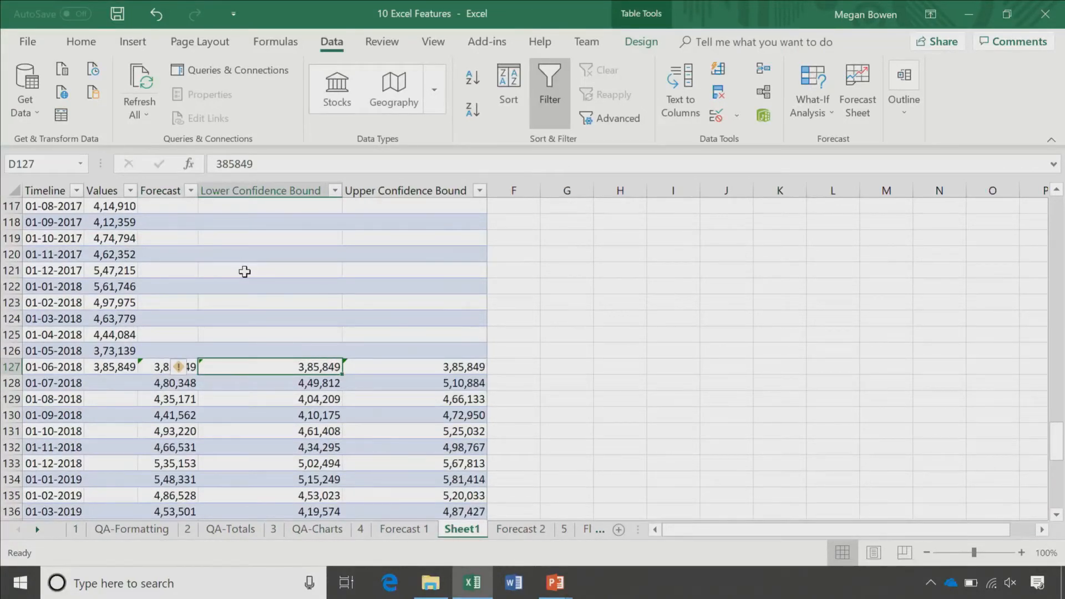
pyautogui.click(53, 366)
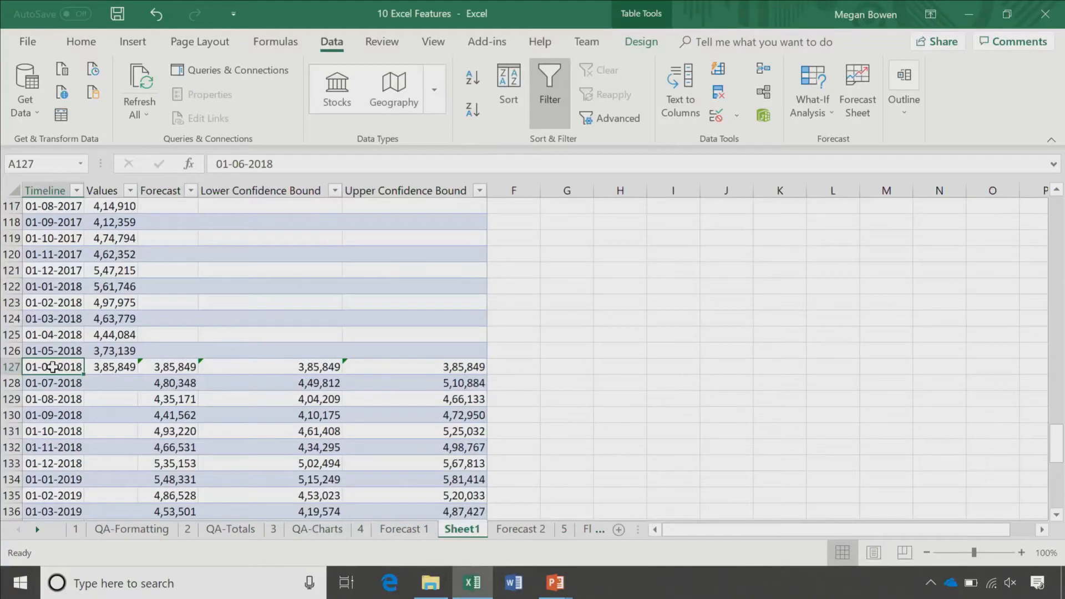
pyautogui.click(272, 383)
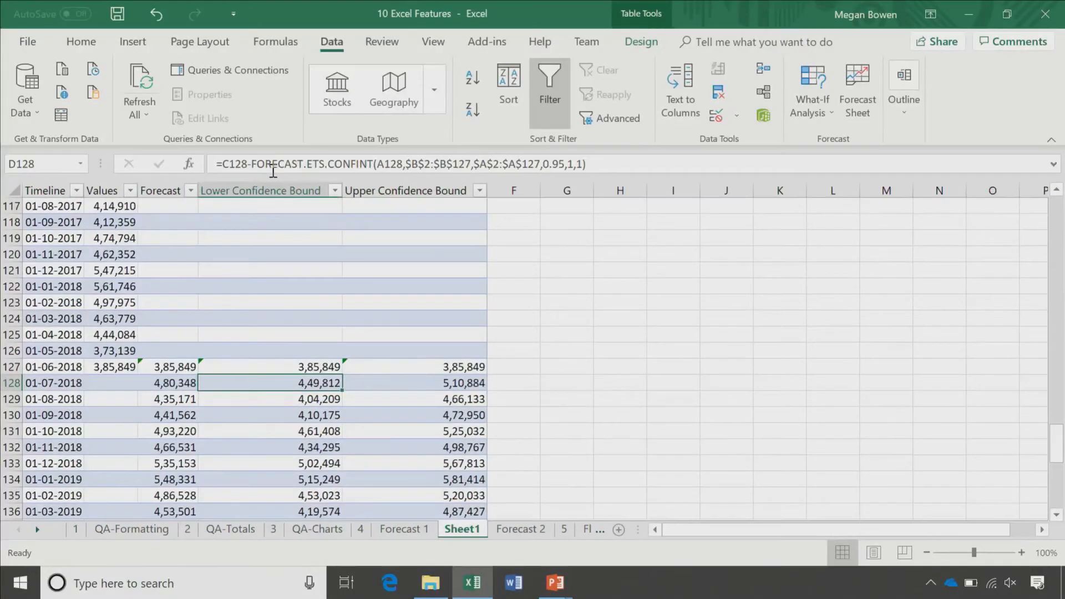
pyautogui.doubleClick(274, 165)
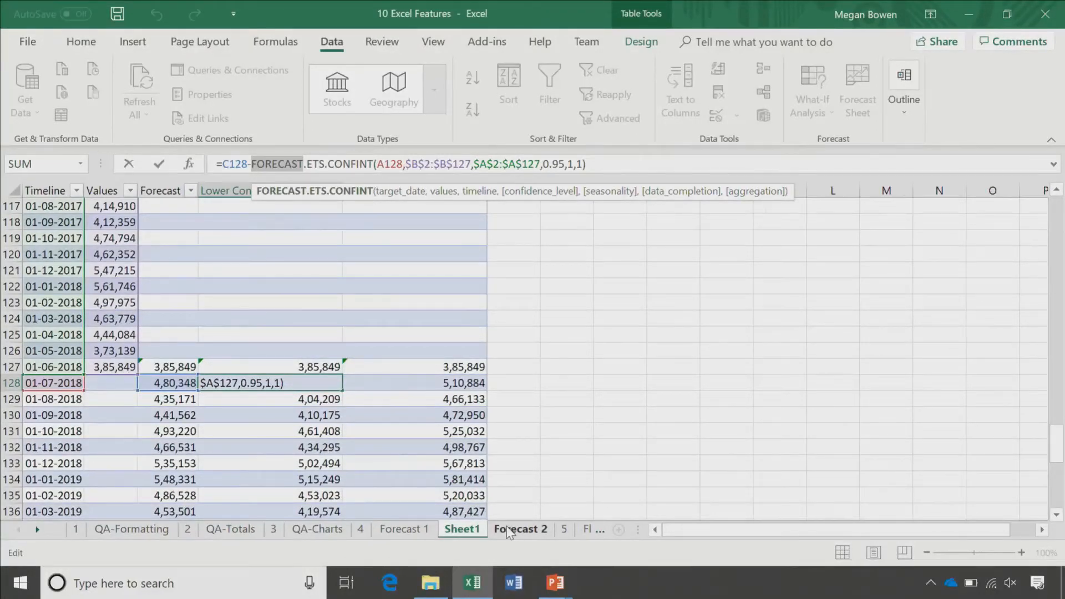
pyautogui.click(589, 530)
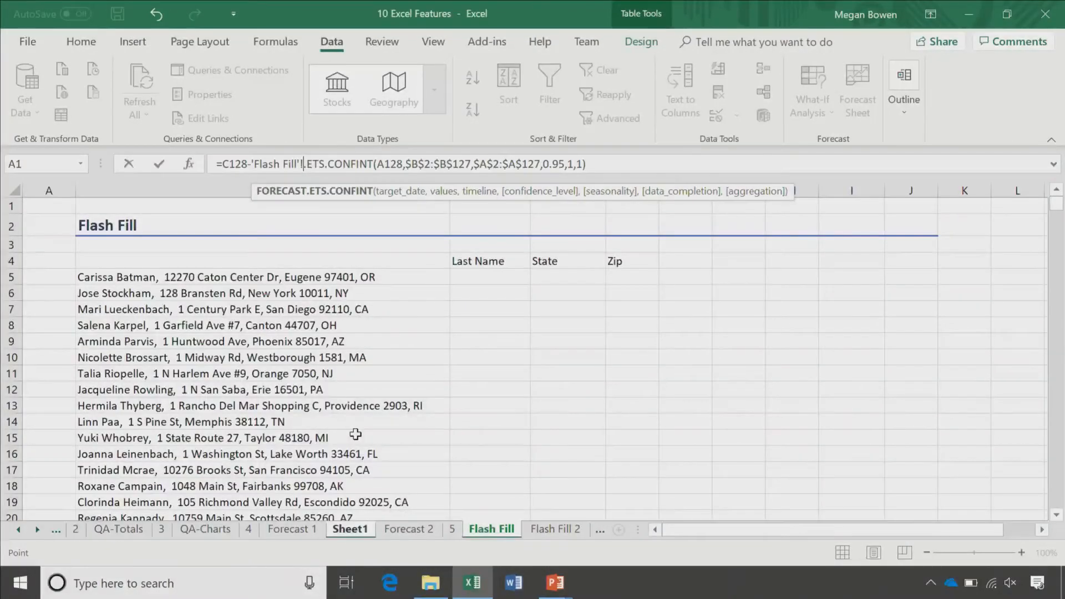
# Step: Type the first two surnames in C5 and C6 and accept Flash Fill for 497 Last Name cells
pyautogui.click(500, 275)
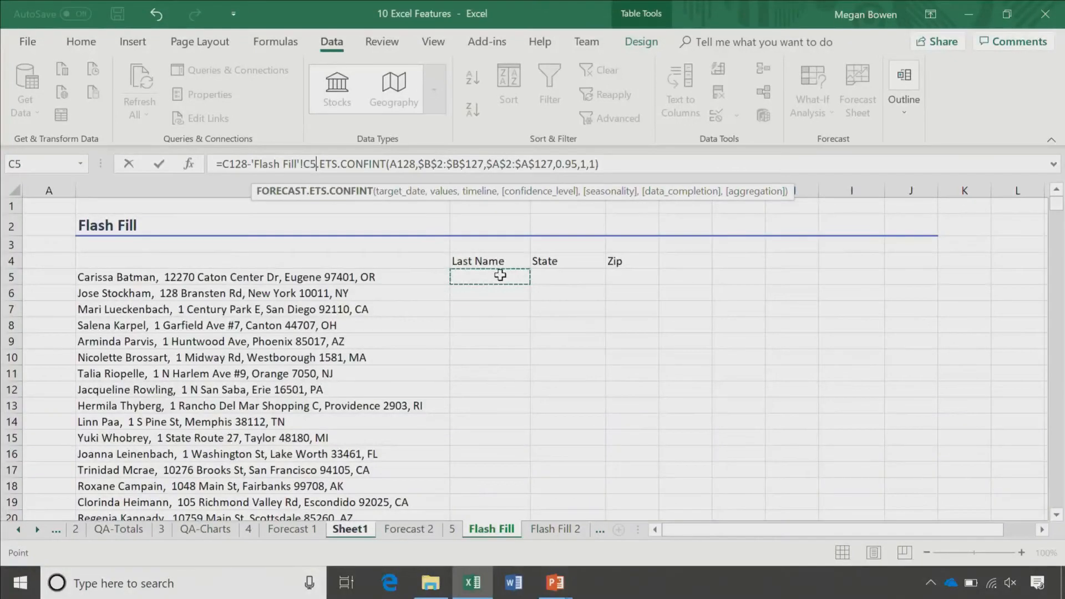
pyautogui.write('Batman')
pyautogui.press('Return')
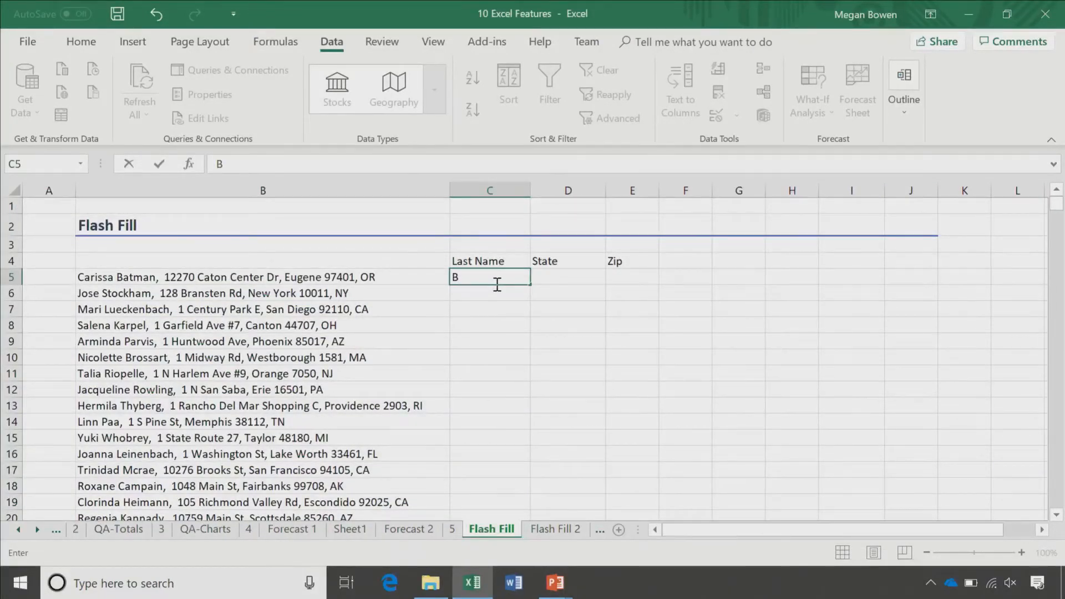
pyautogui.write('atman')
pyautogui.press('Return')
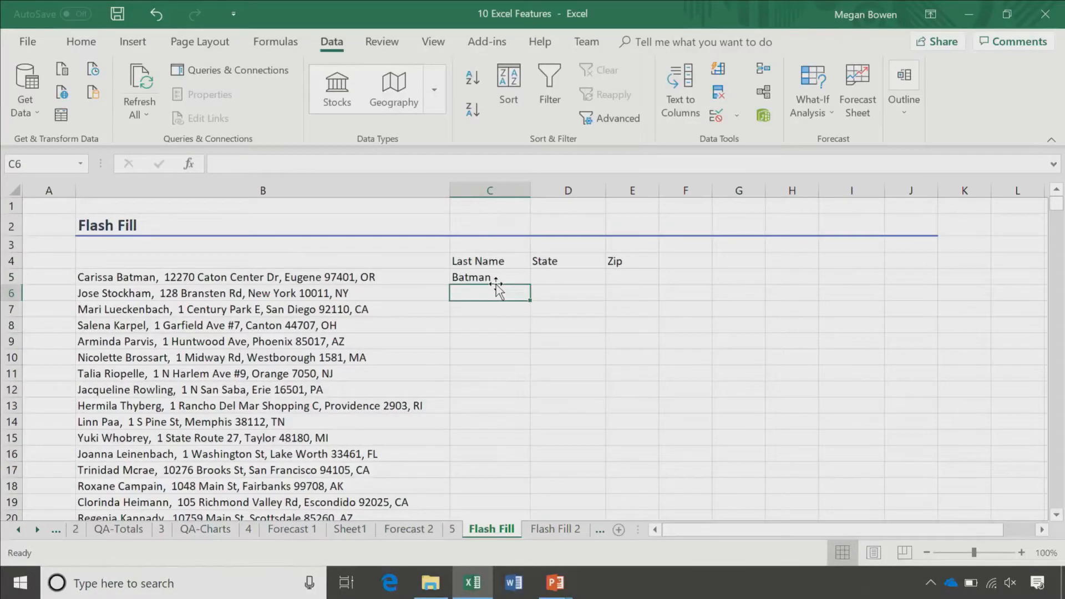
pyautogui.write('Stockham')
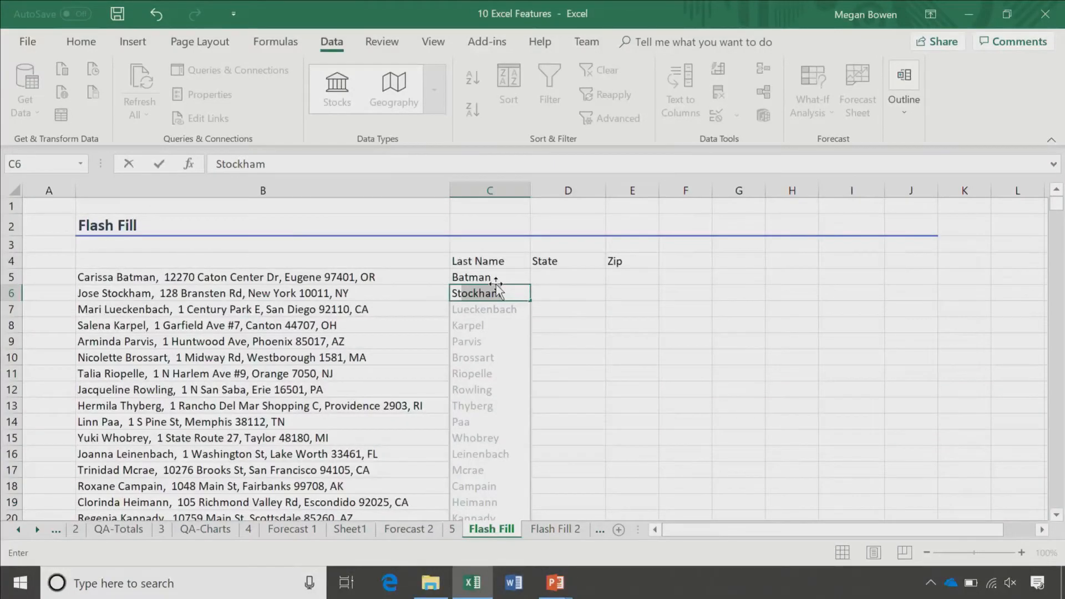
pyautogui.press('Return')
pyautogui.hotkey('ctrl', 'Down')
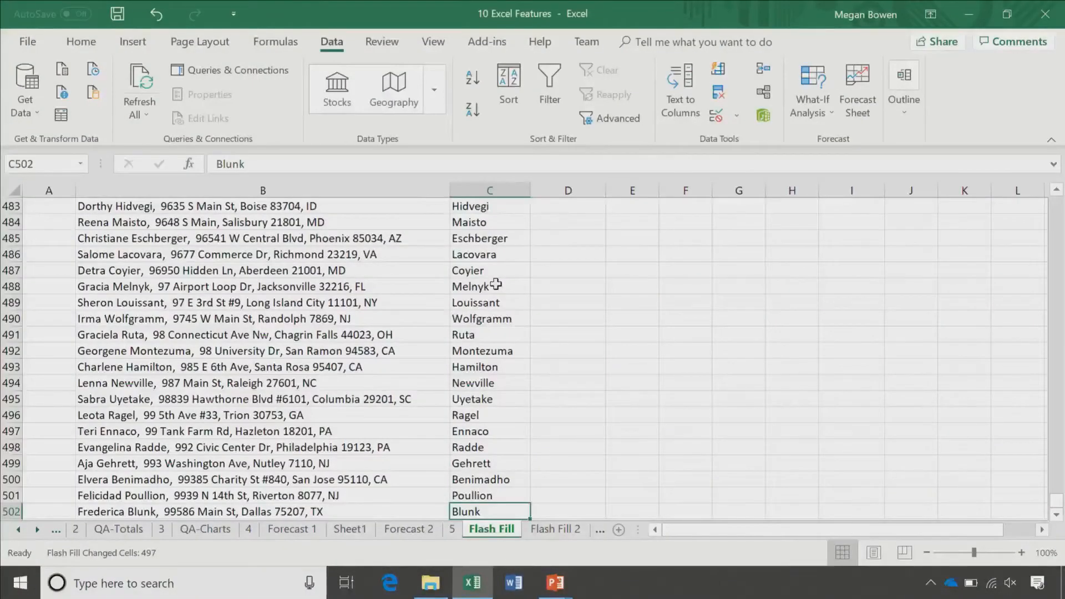
pyautogui.hotkey('ctrl', 'Up')
pyautogui.click(575, 225)
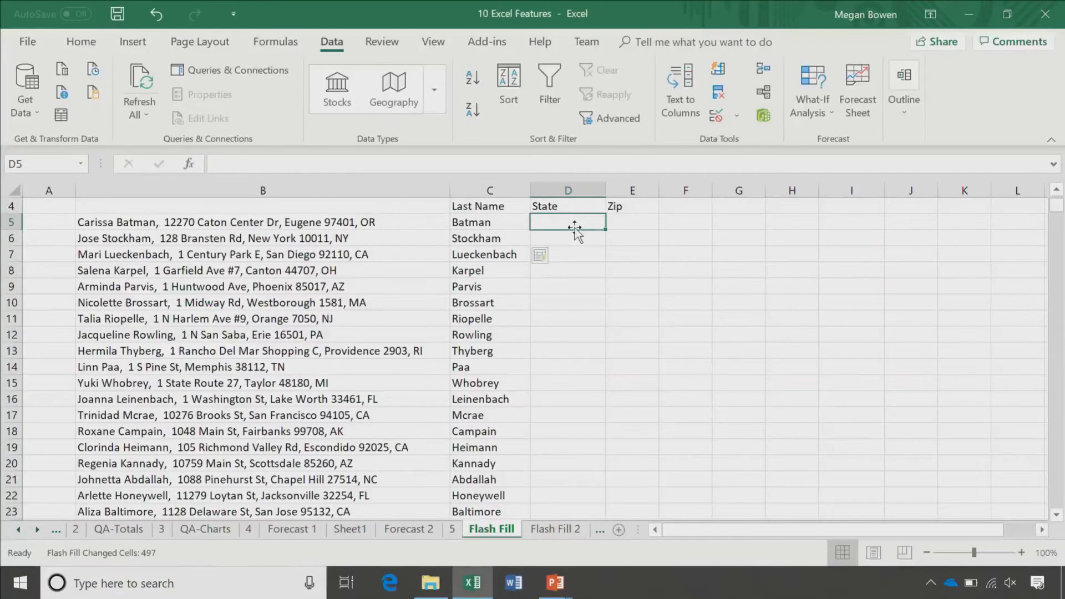
# Step: Flash Fill the State column from the examples OR and NY
pyautogui.write('OR')
pyautogui.press('Return')
pyautogui.write('NY')
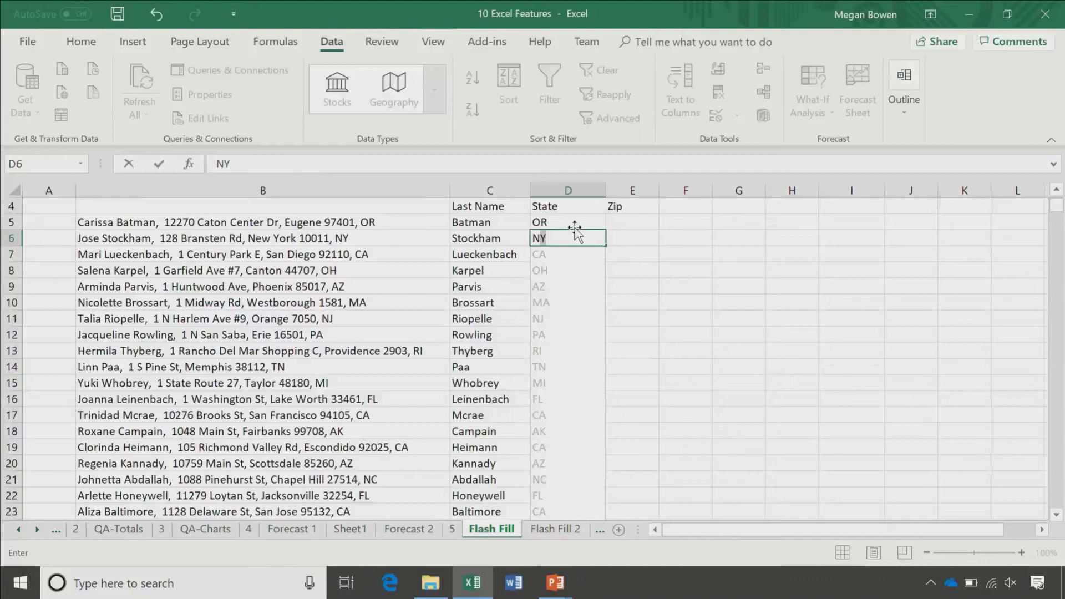
pyautogui.click(615, 223)
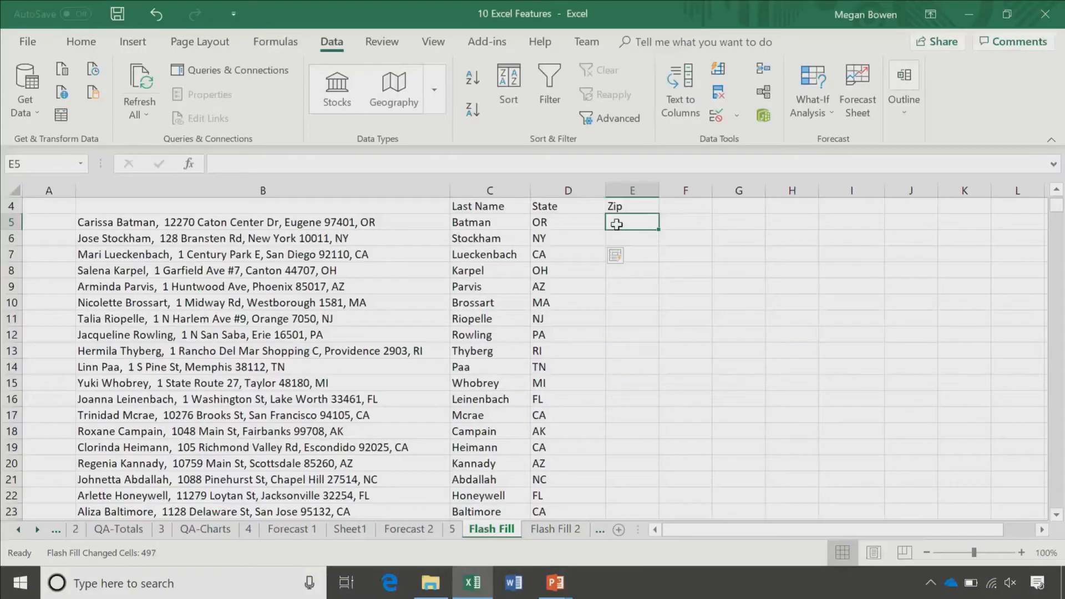
# Step: Flash Fill the Zip column from 97401 and 10011, then move to the Flash Fill 2 sheet
pyautogui.write('97401')
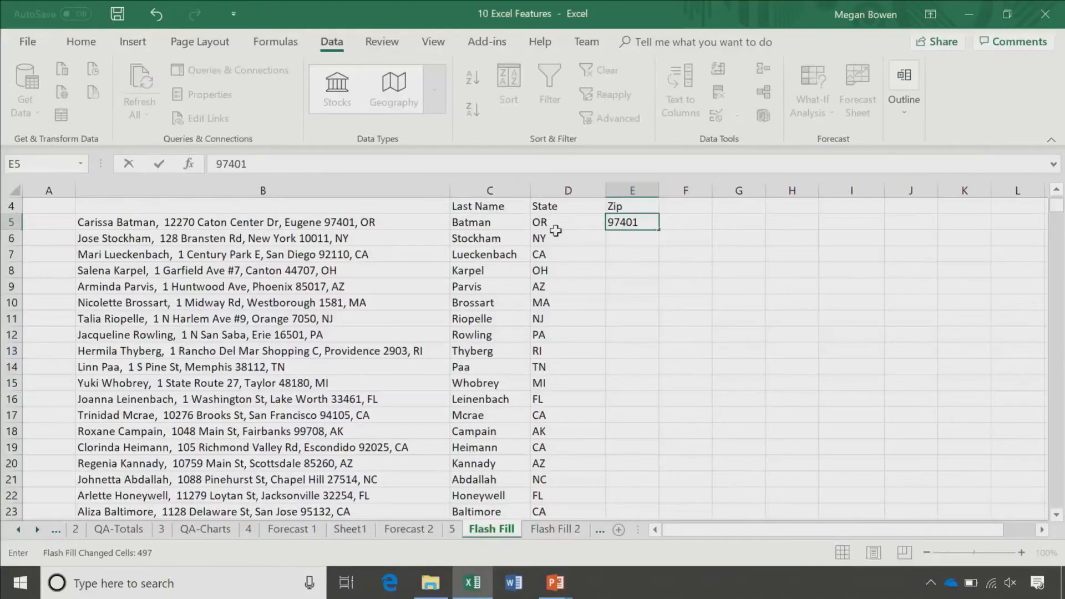
pyautogui.press('Return')
pyautogui.write('10011')
pyautogui.press('Return')
pyautogui.hotkey('ctrl', 'e')
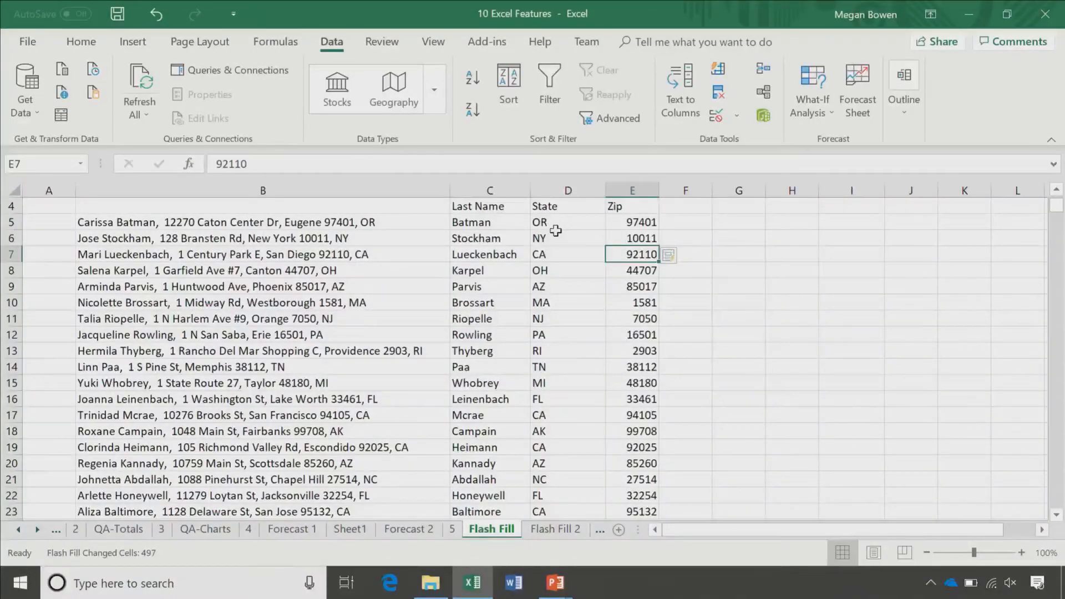
pyautogui.hotkey('ctrl', 'pagedown')
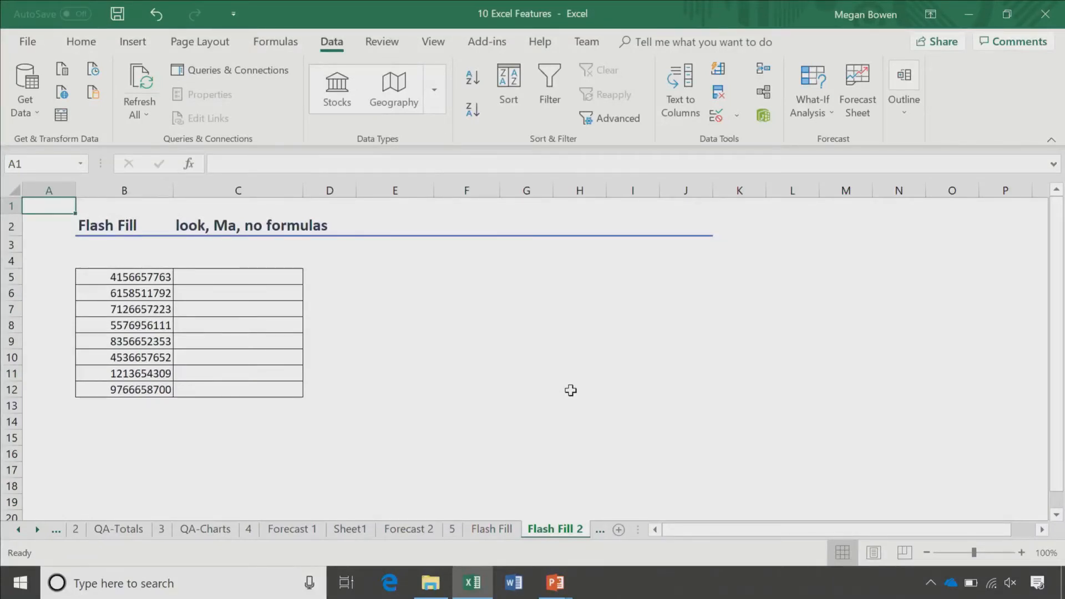
pyautogui.click(249, 277)
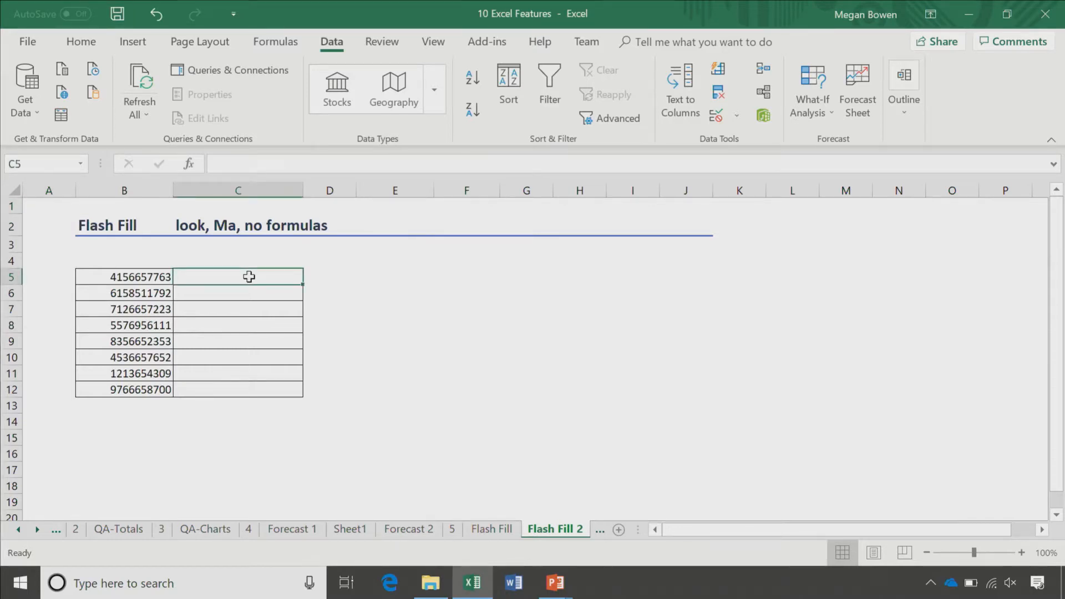
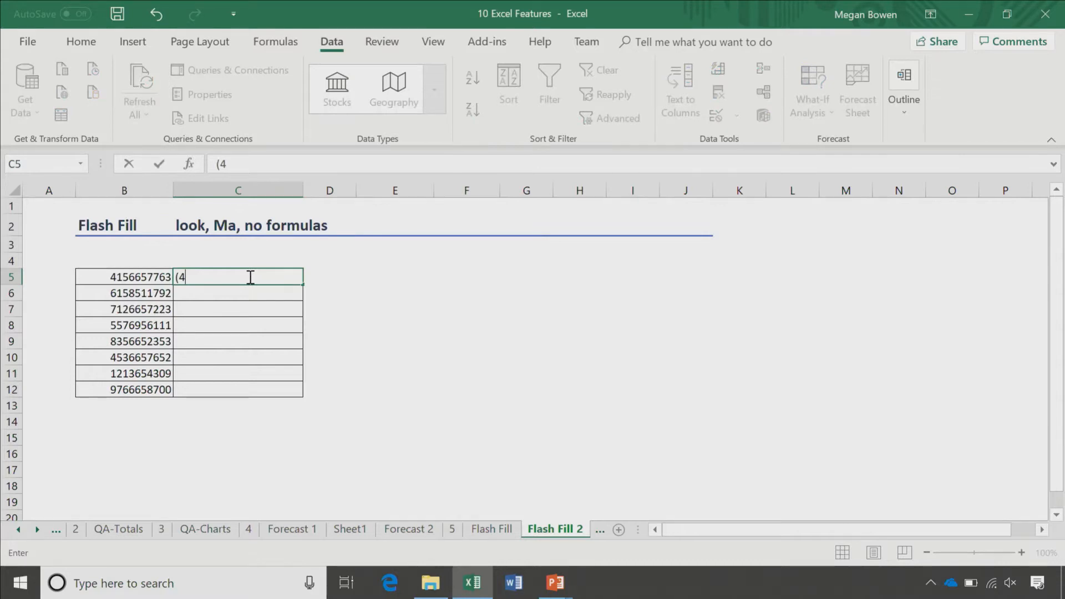
pyautogui.press('Return')
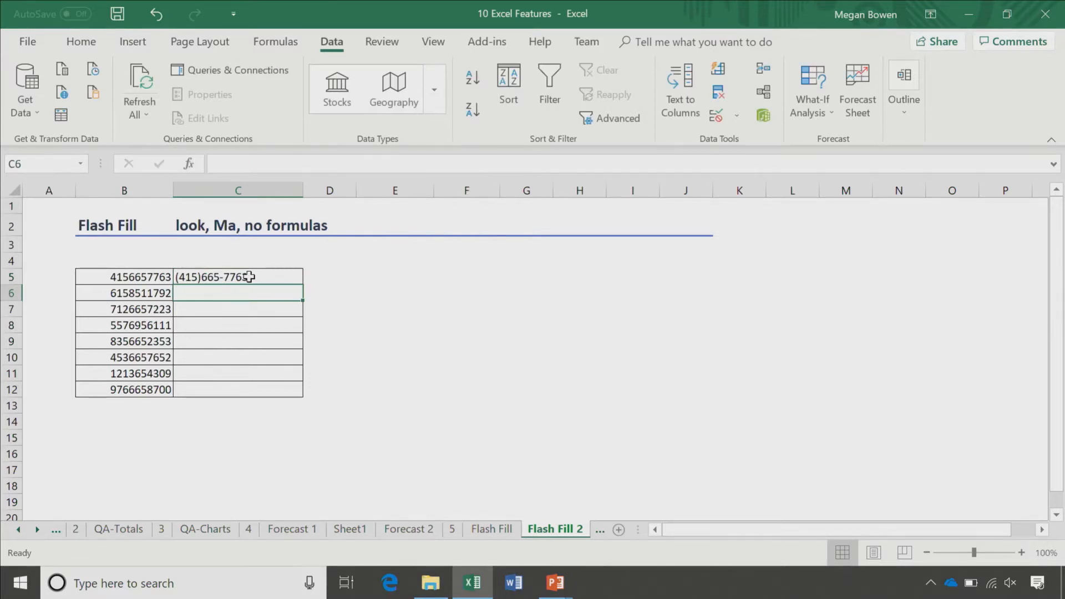
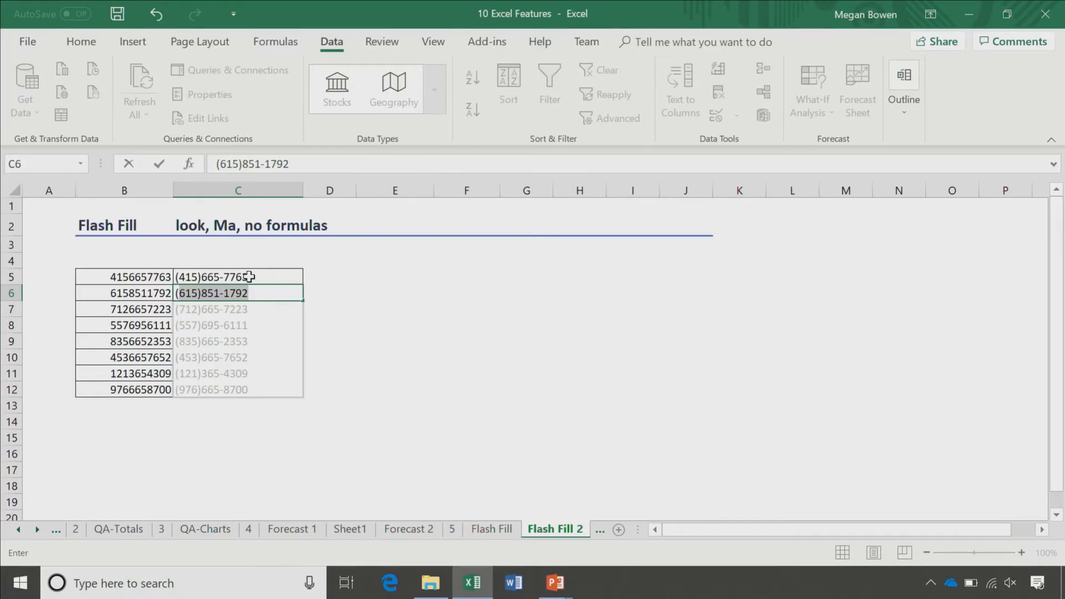
pyautogui.press('Return')
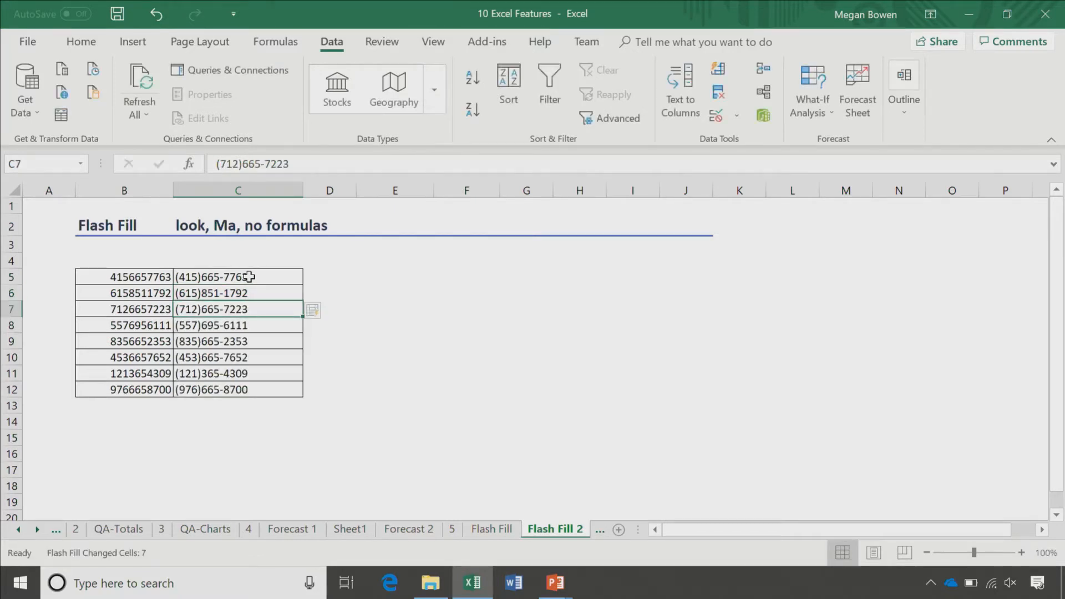
pyautogui.click(600, 529)
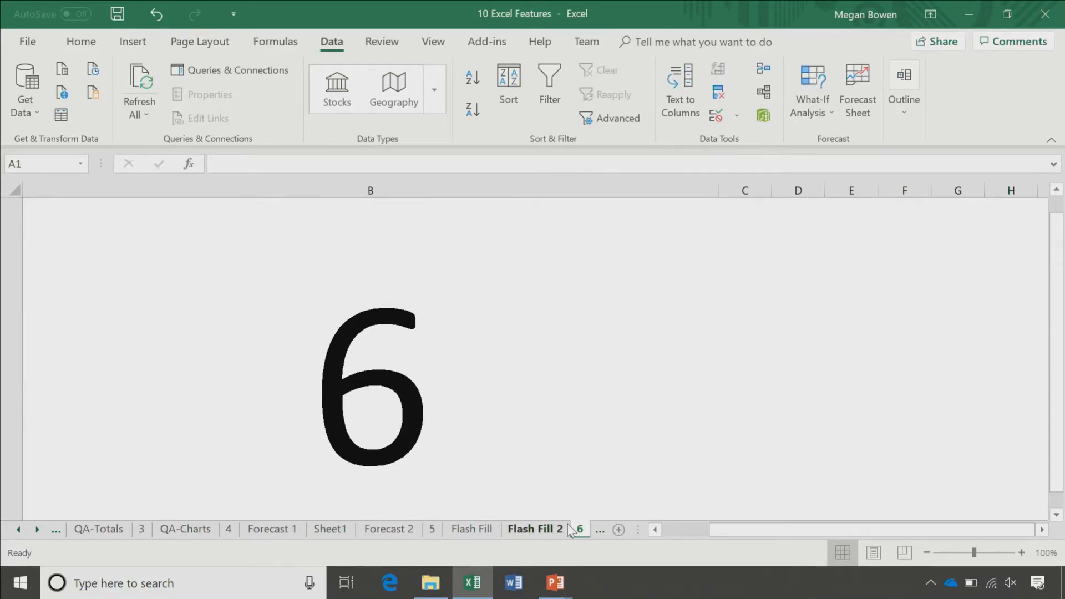
pyautogui.click(600, 530)
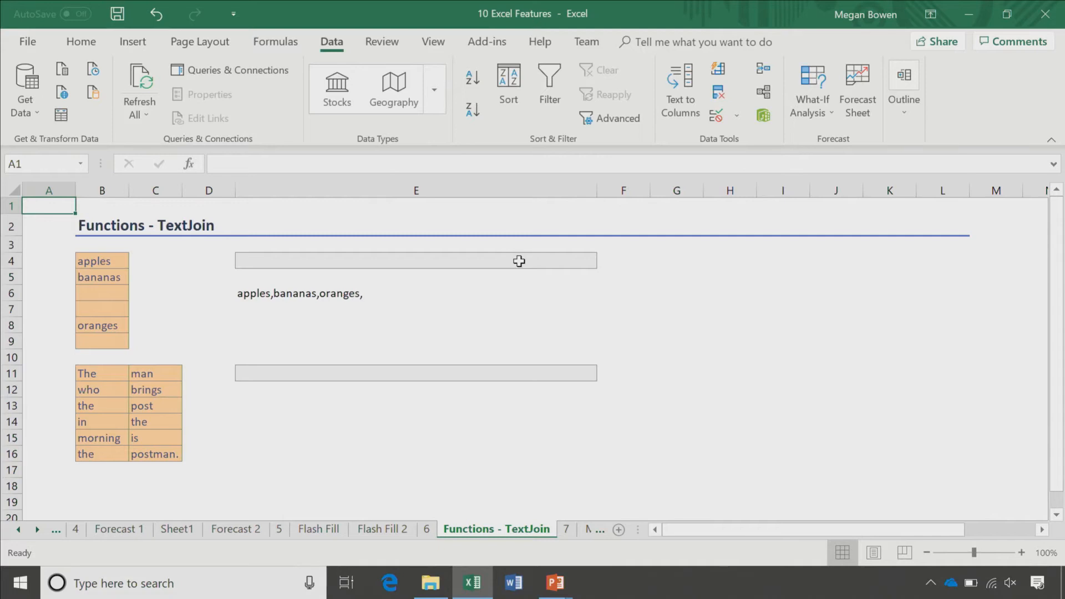
pyautogui.click(519, 260)
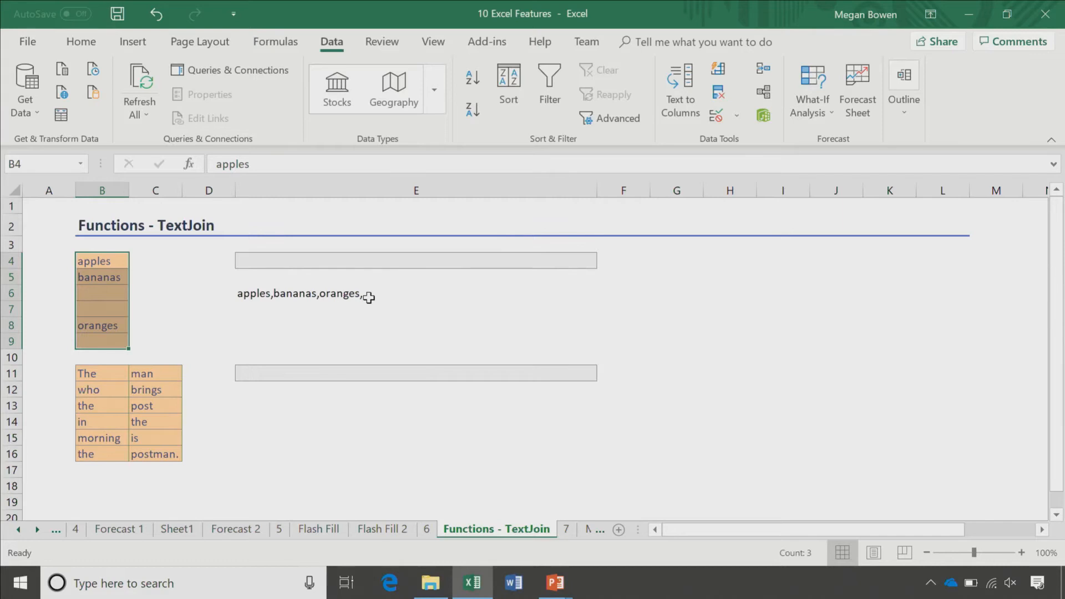
pyautogui.click(369, 294)
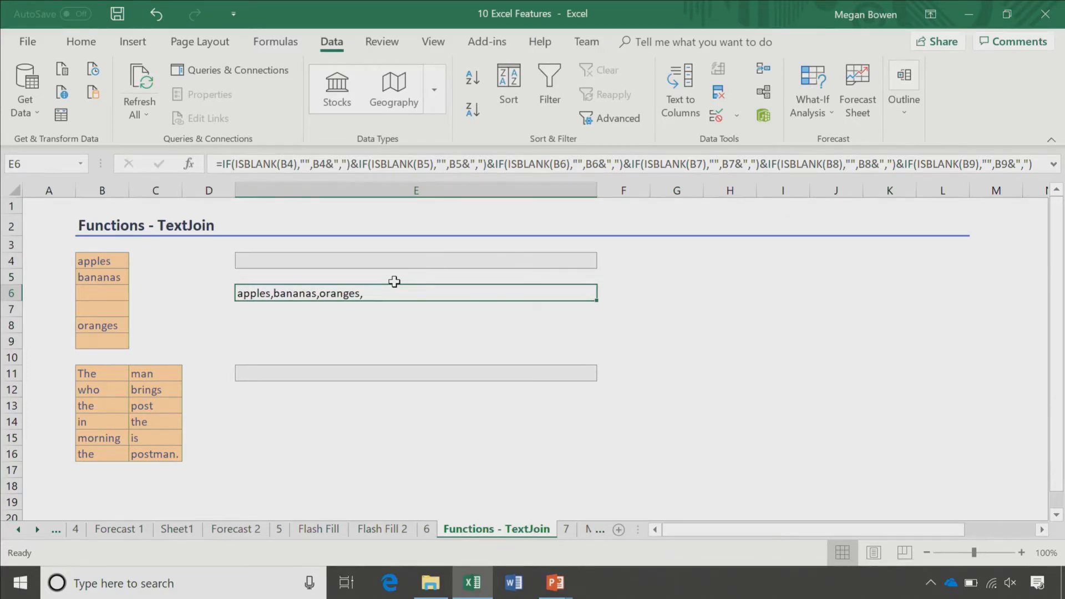
pyautogui.click(253, 262)
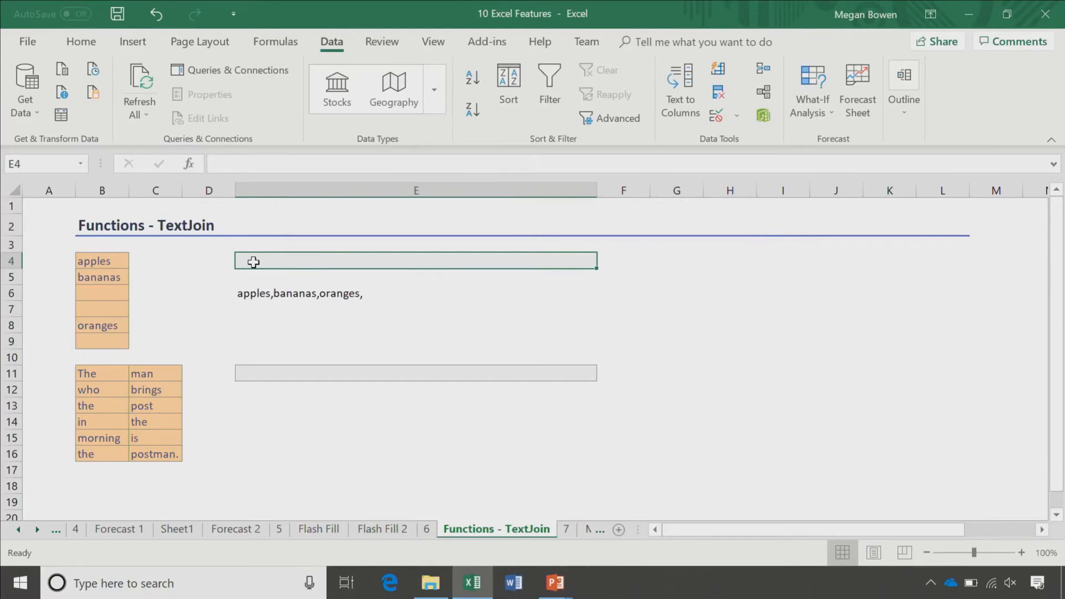
# Step: Enter =TEXTJOIN(",",TRUE,B4:B9) in E4 to list the fruits as apples,bananas,oranges
pyautogui.write('=TEXTJOIN(')
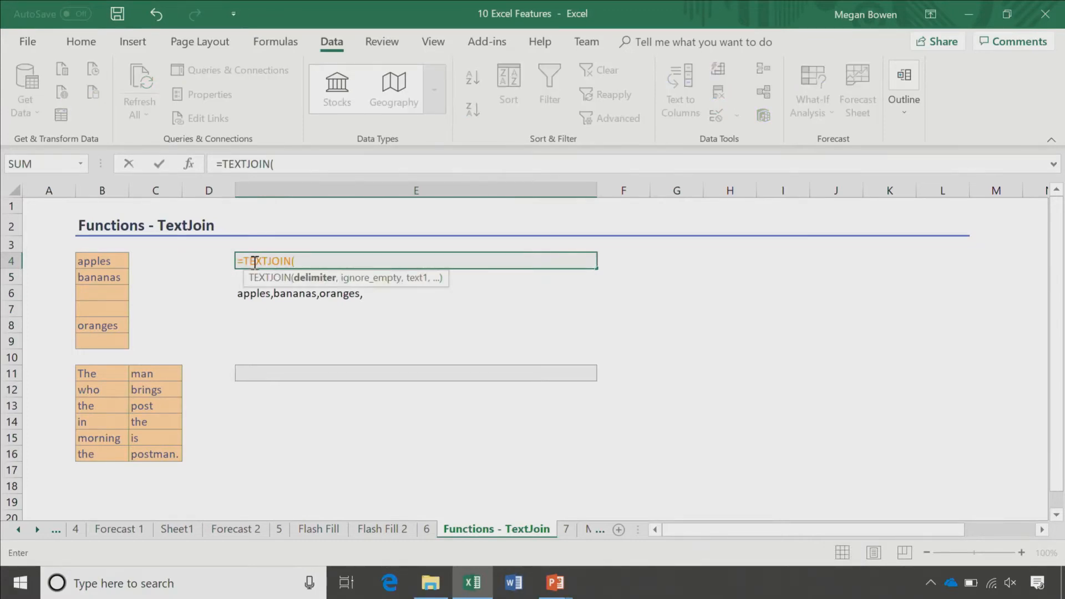
pyautogui.write('",",')
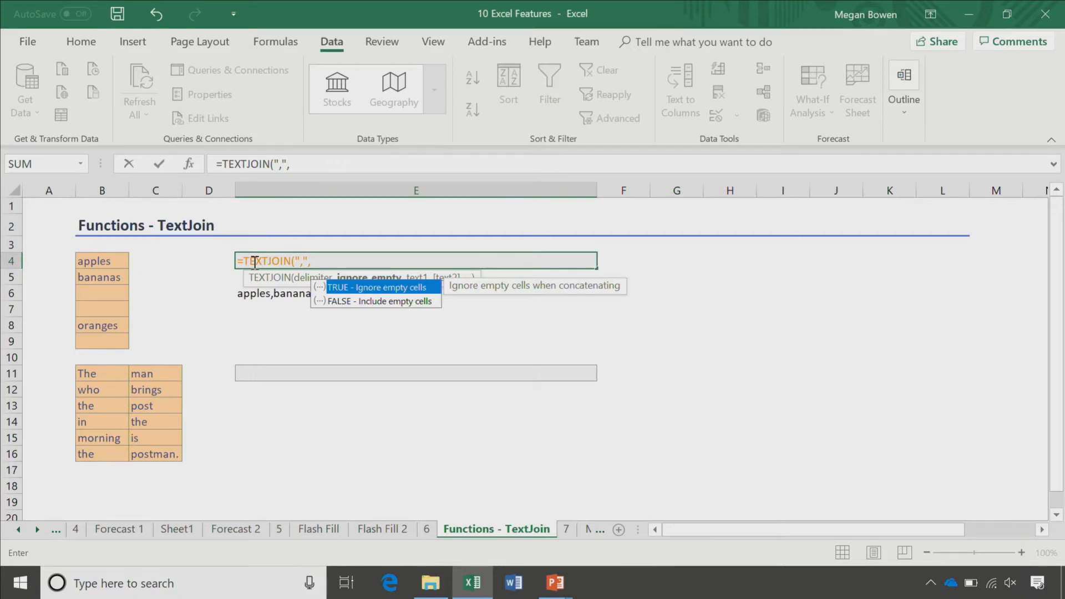
pyautogui.press('Tab')
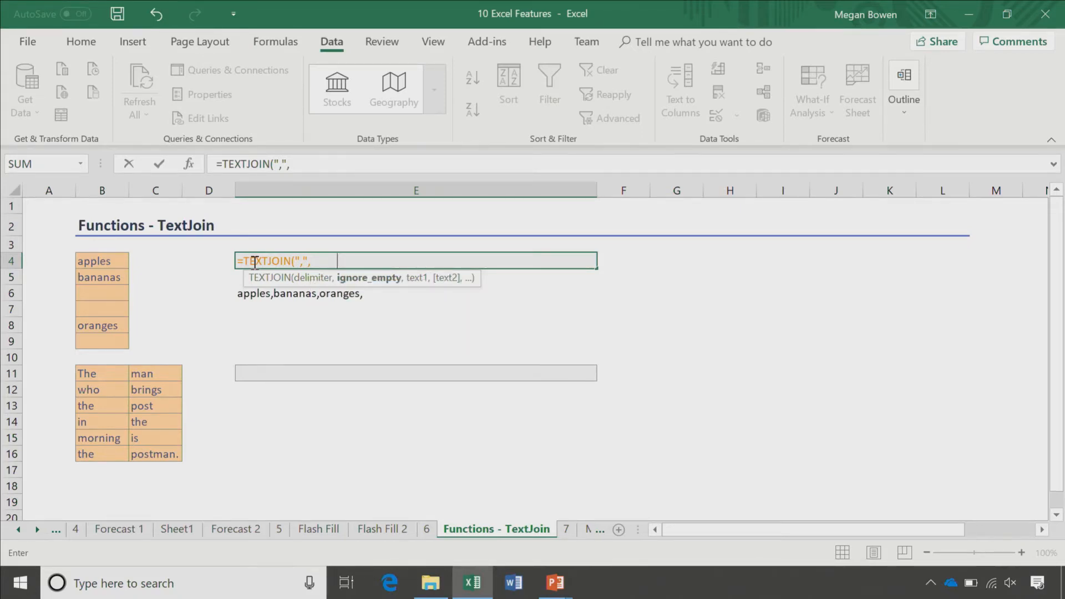
pyautogui.press('Return')
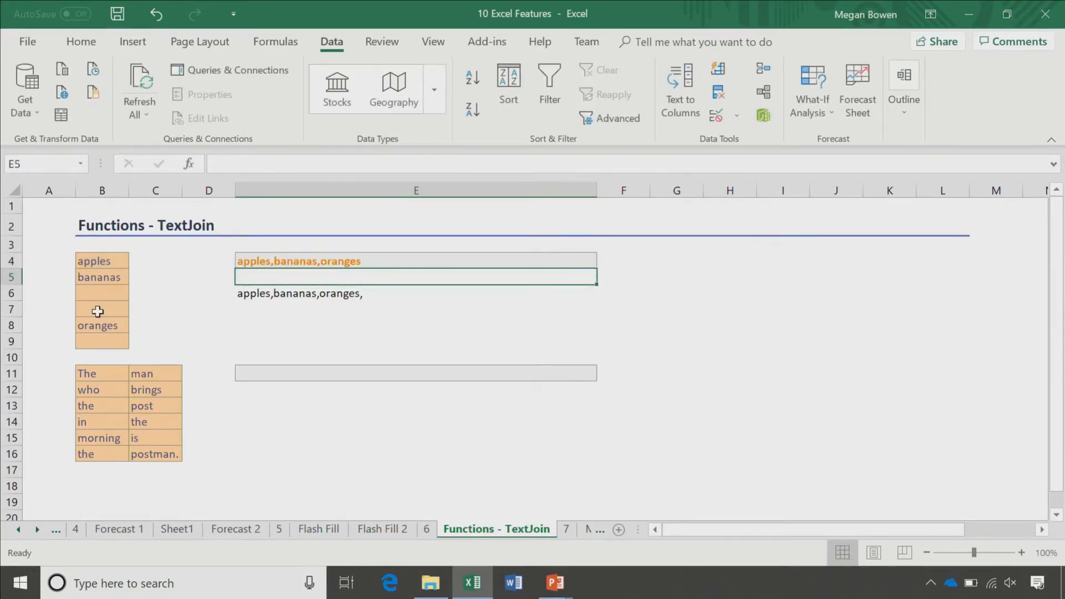
# Step: Enter =TEXTJOIN(" ",TRUE,B11:C16) in E11 to join the words into a sentence
pyautogui.click(272, 375)
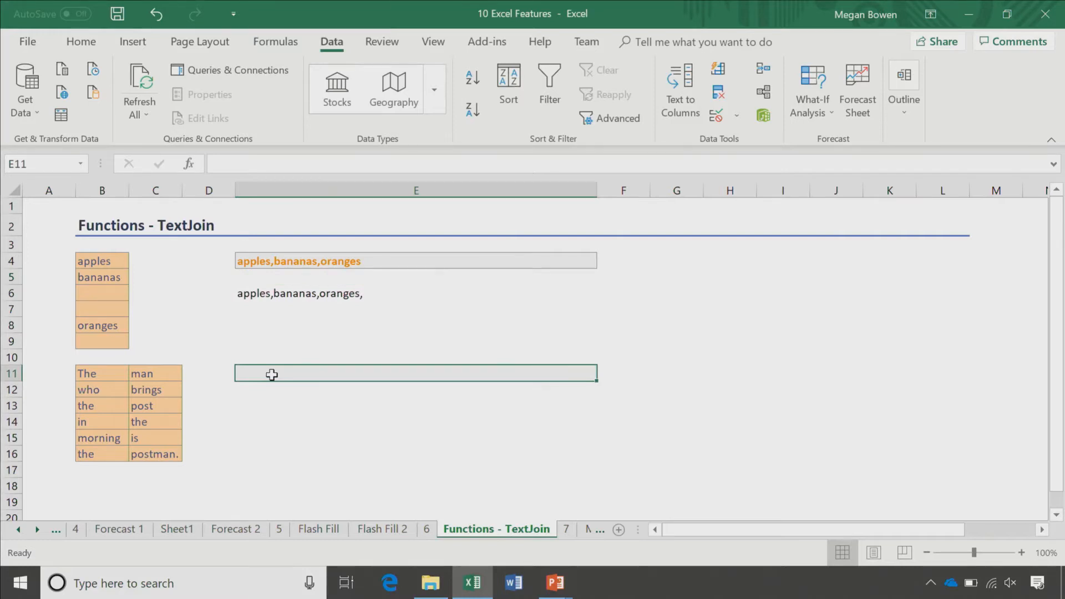
pyautogui.write('=te')
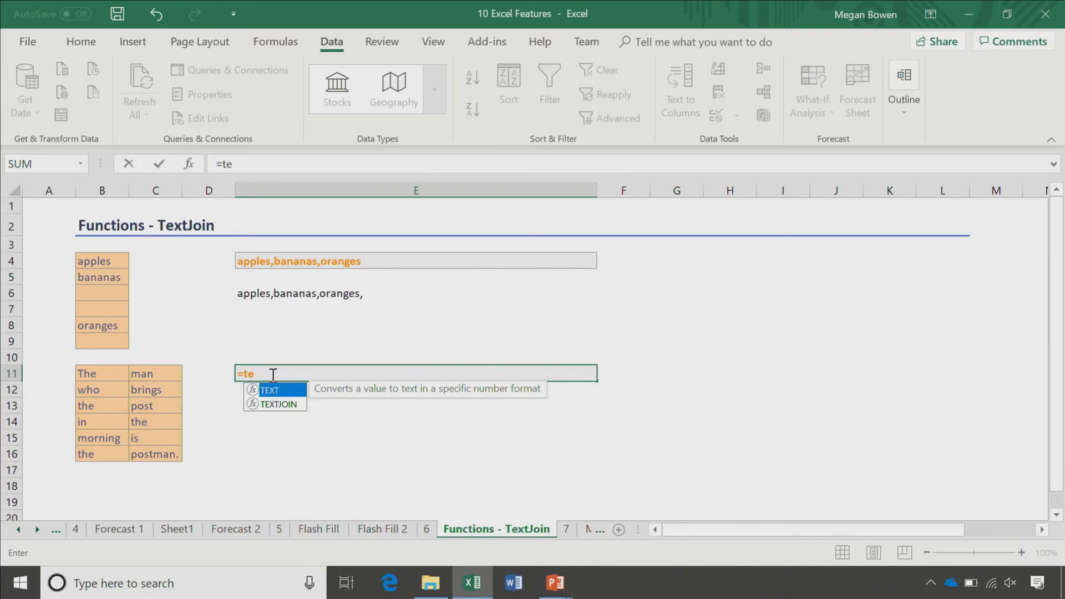
pyautogui.press('Down')
pyautogui.press('Tab')
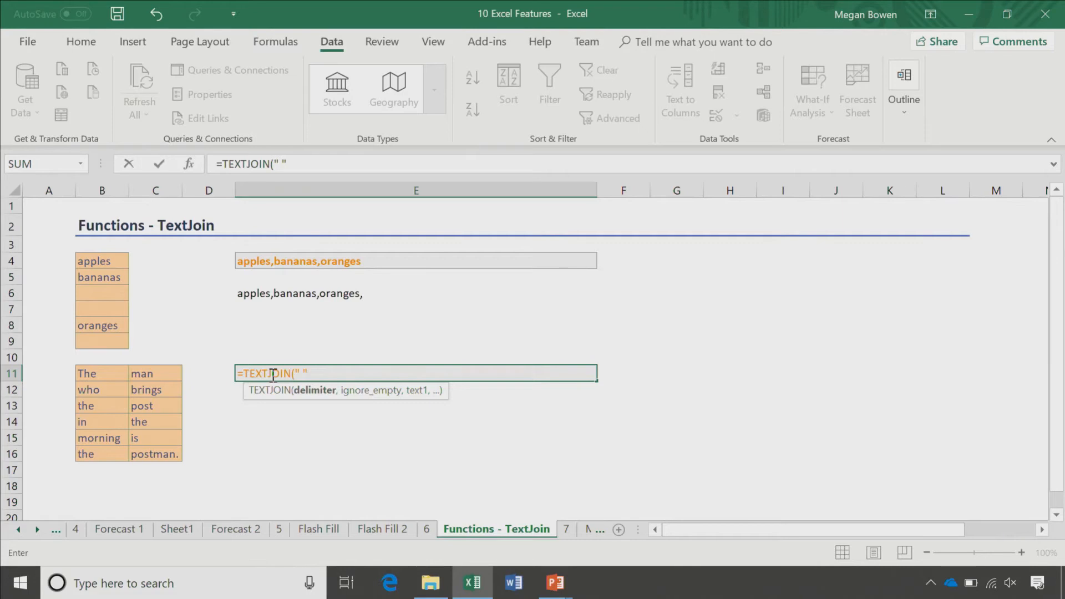
pyautogui.write('" ",TRUE')
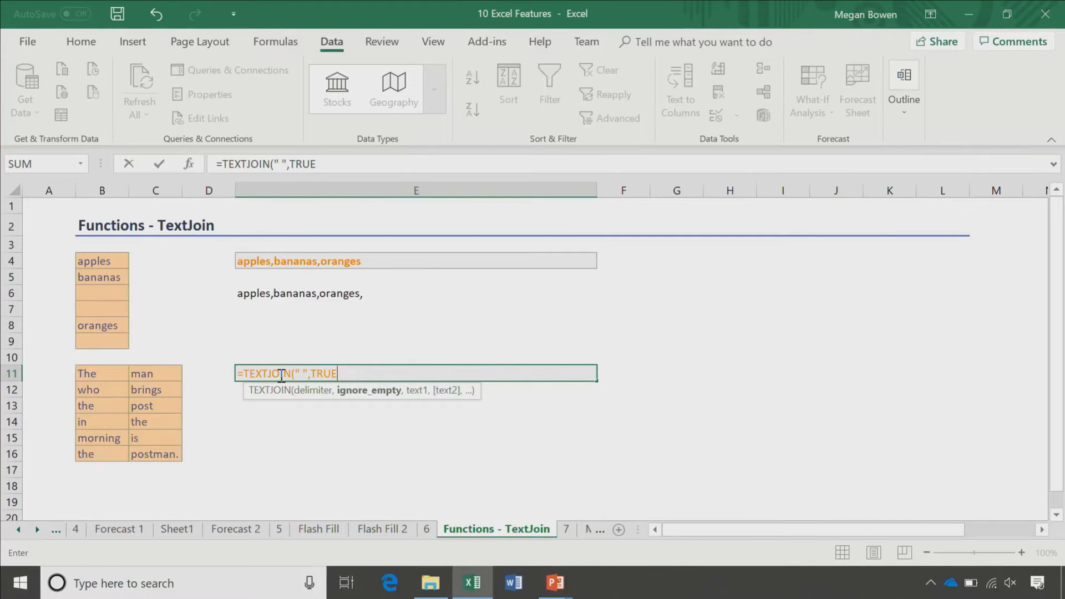
pyautogui.write(',')
pyautogui.moveTo(95, 373); pyautogui.dragTo(150, 470)
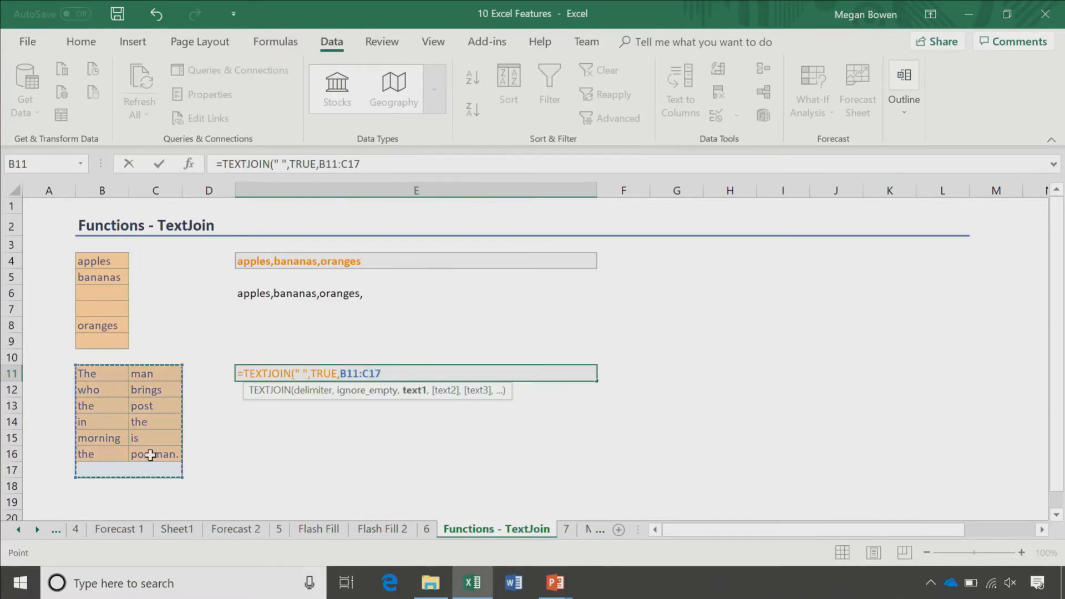
pyautogui.press('Return')
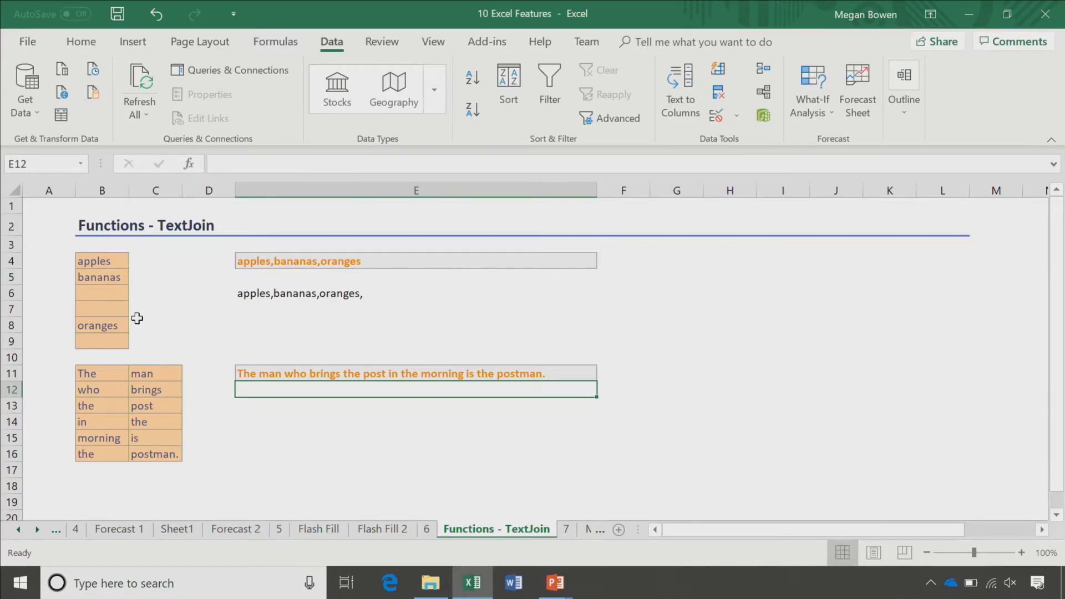
# Step: Replace 'post' with 'mail' in C13 so the sentence ends 'mailman.', then open Map charts
pyautogui.click(154, 408)
pyautogui.write('mail')
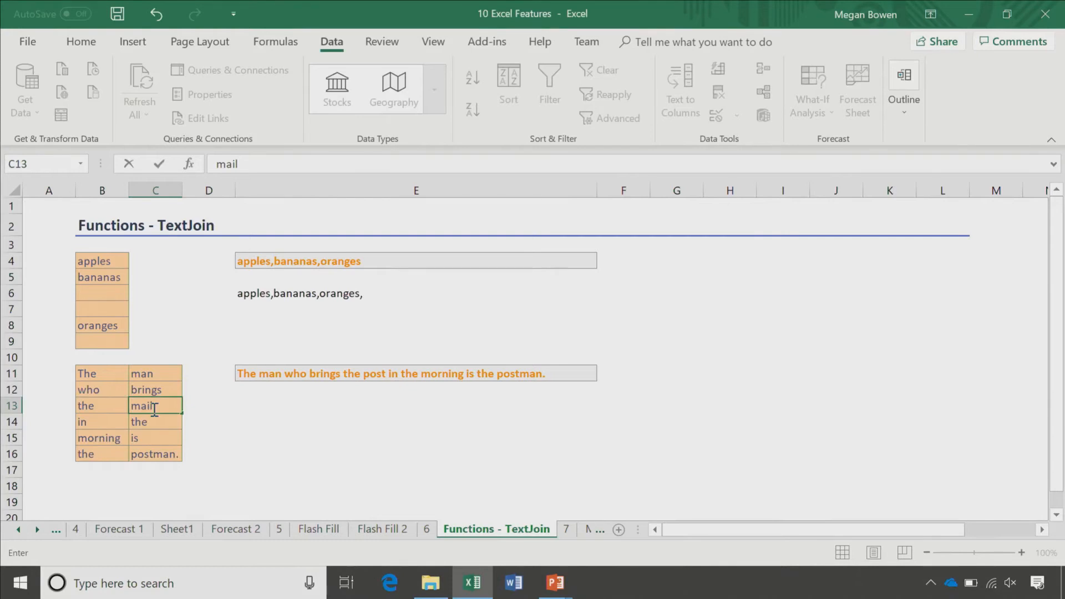
pyautogui.click(162, 456)
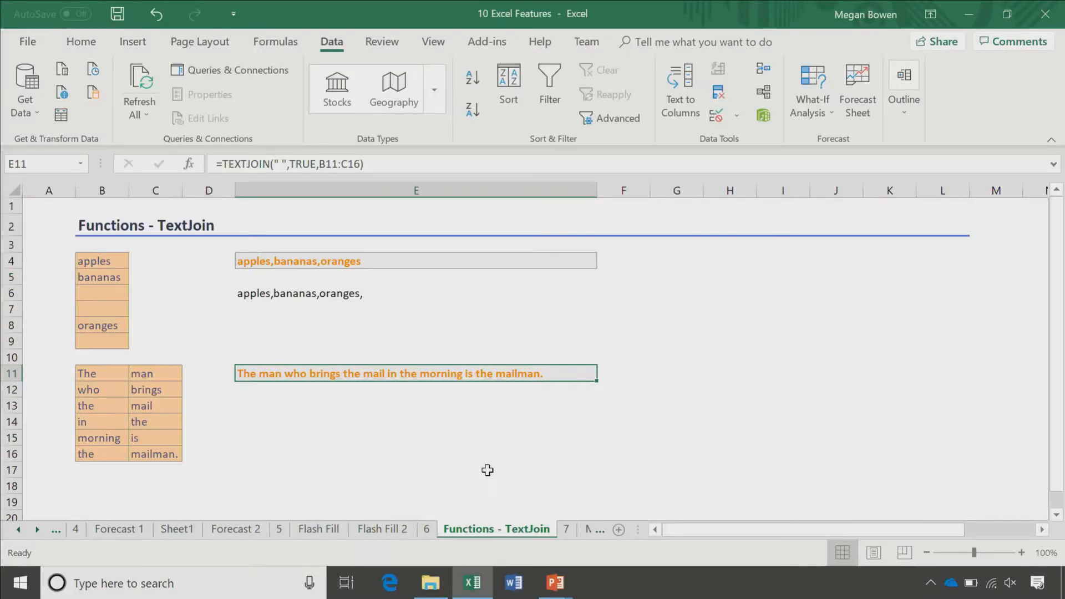
pyautogui.click(587, 530)
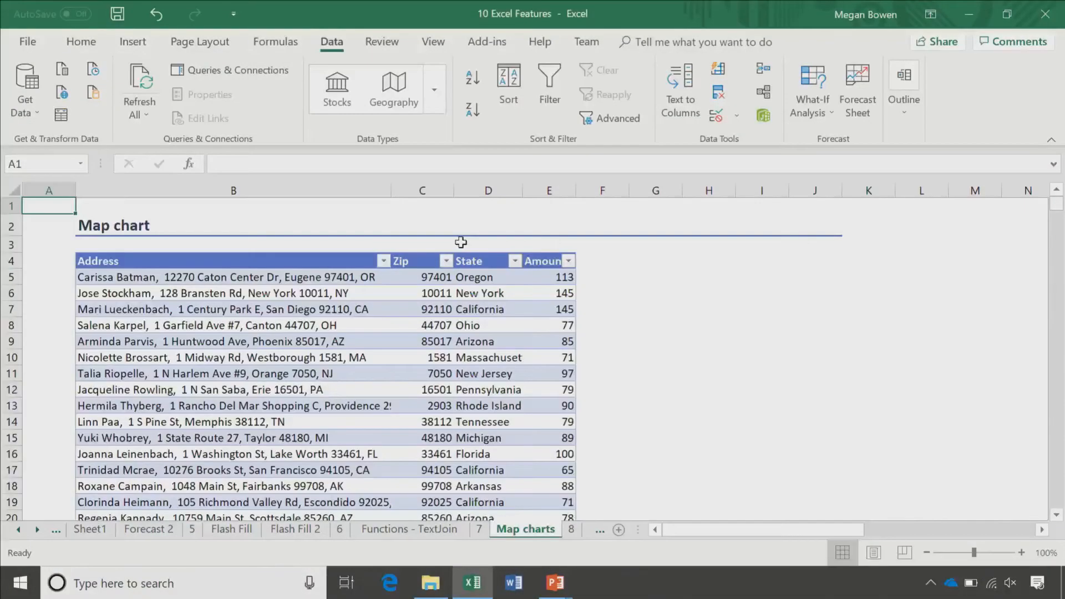
# Step: Insert a Filled Map chart from the State and Amount columns
pyautogui.click(478, 253)
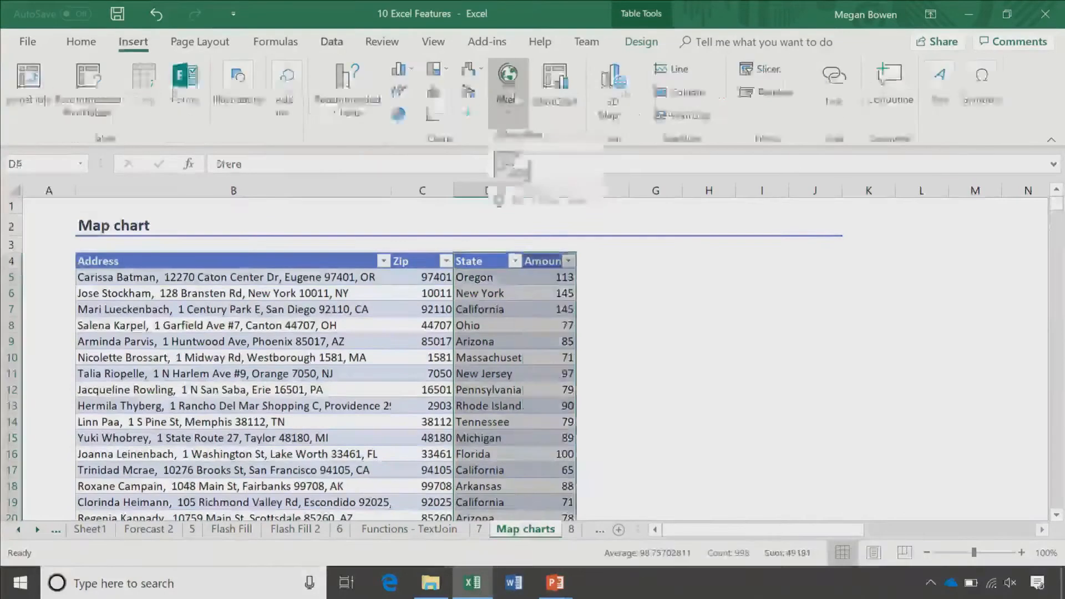
pyautogui.click(515, 99)
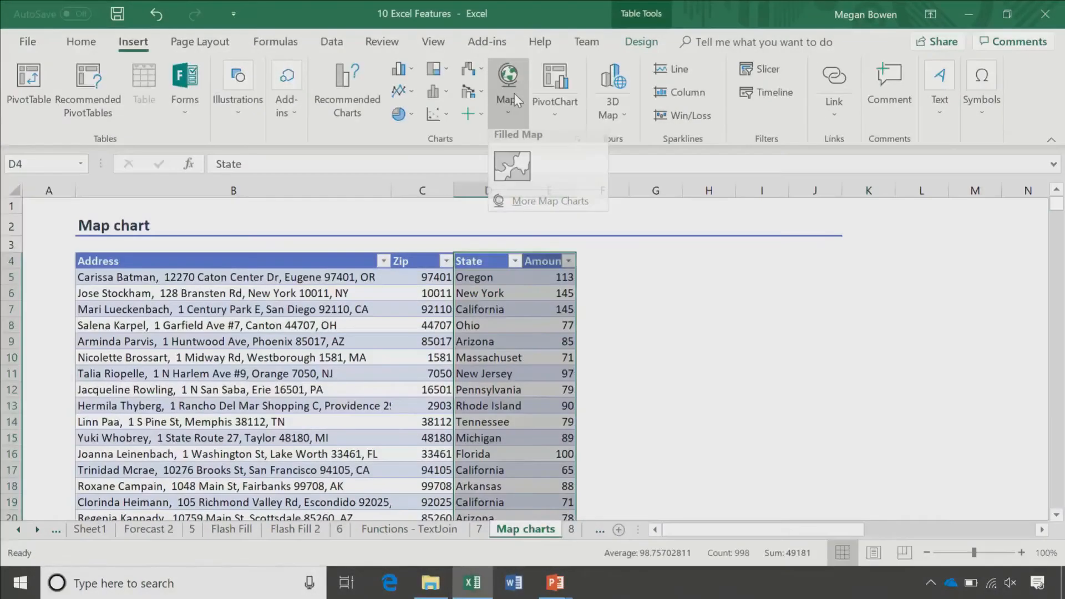
pyautogui.click(512, 166)
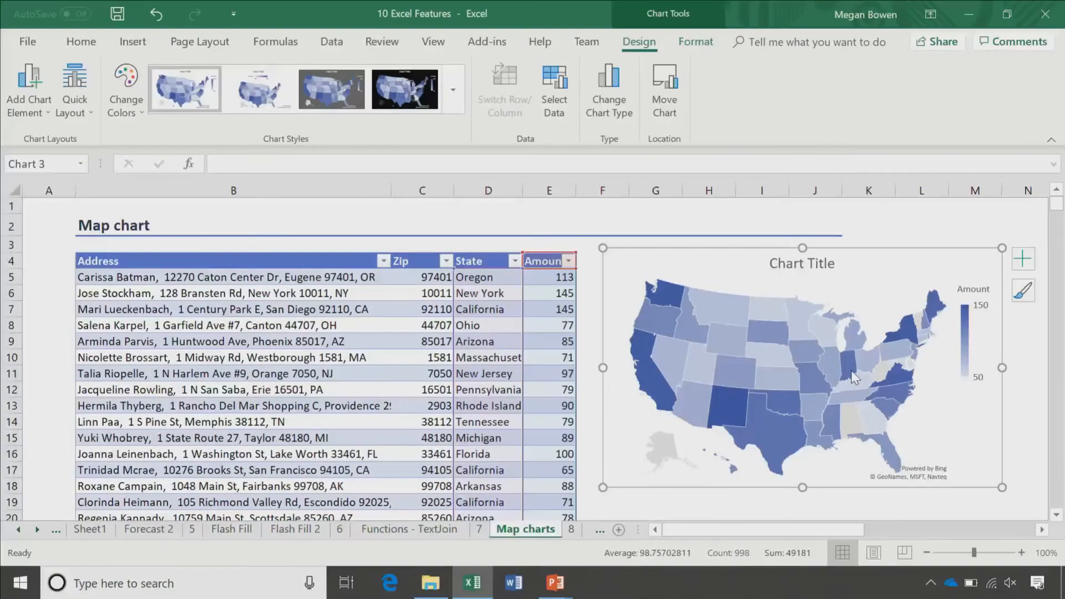
# Step: Change D7 from California to Alberta
pyautogui.click(484, 312)
pyautogui.write('Alberta')
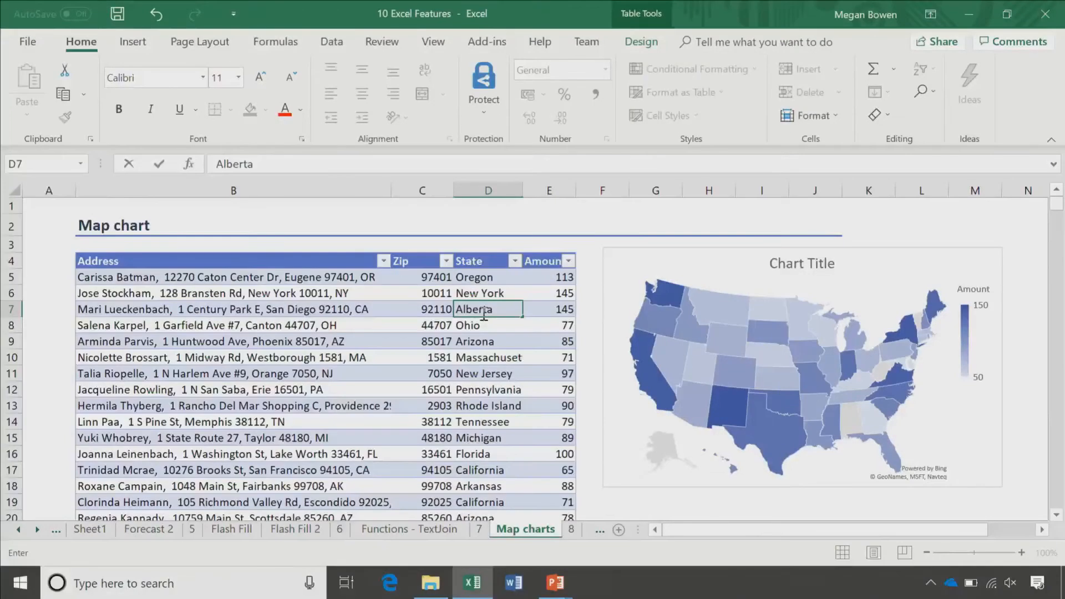
pyautogui.press('Return')
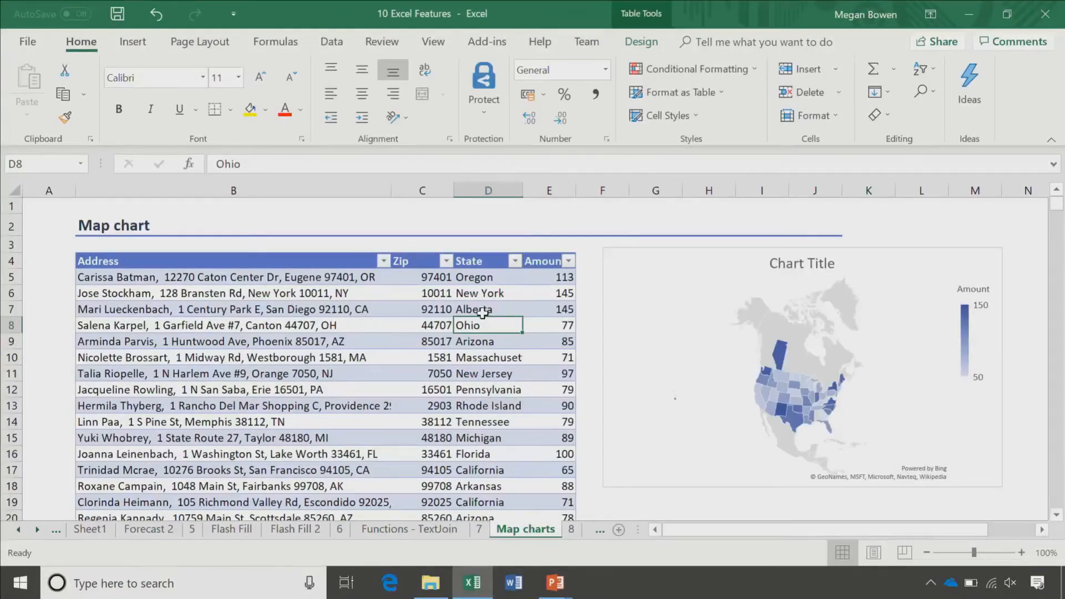
# Step: Open the map chart's formatting pane and select its plot area
pyautogui.rightClick(890, 305)
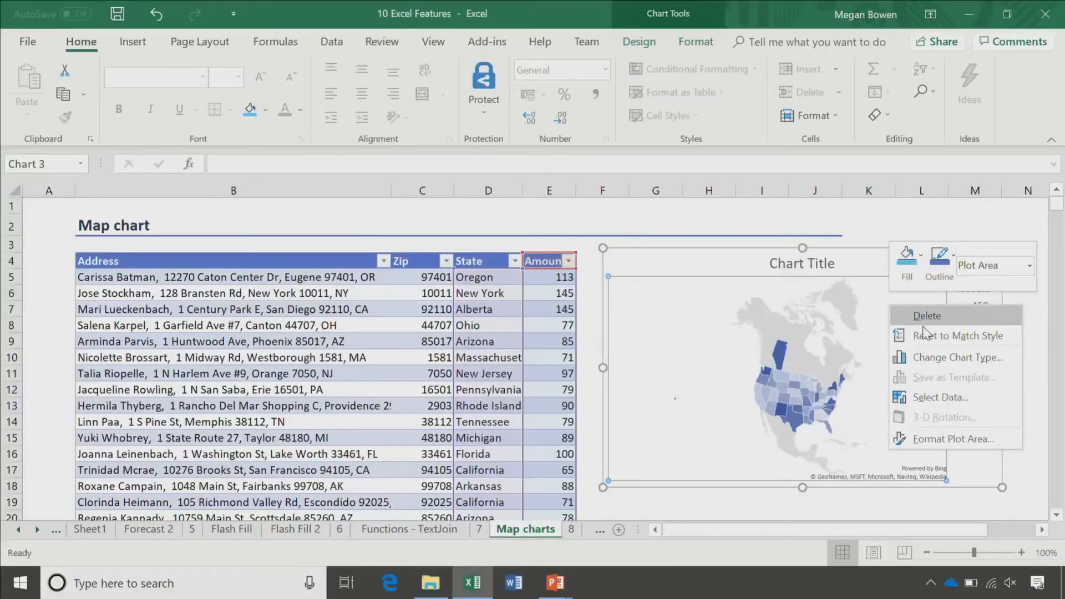
pyautogui.click(953, 439)
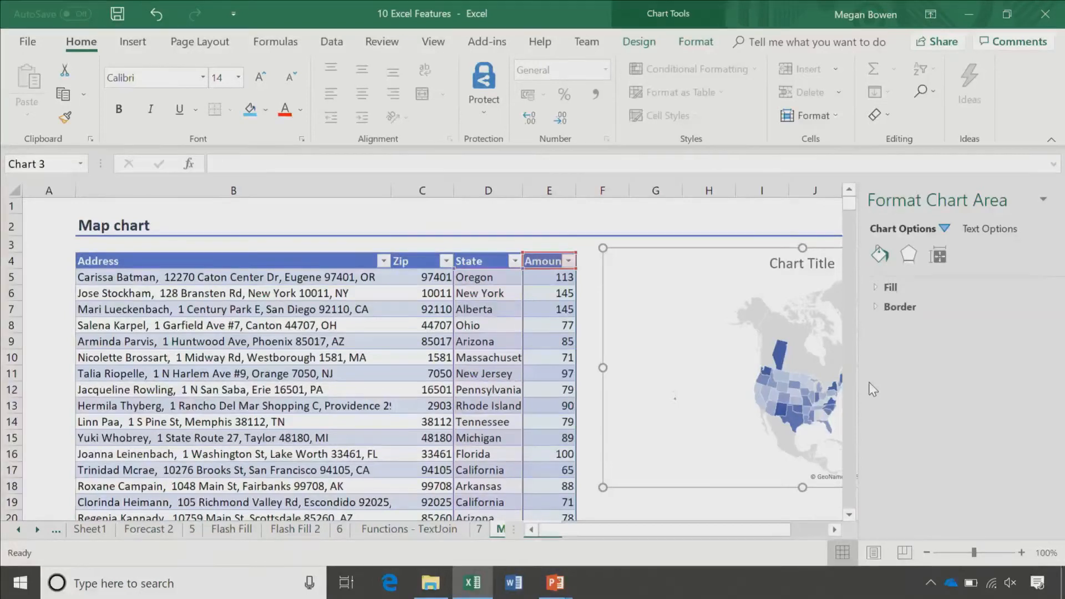
pyautogui.click(782, 294)
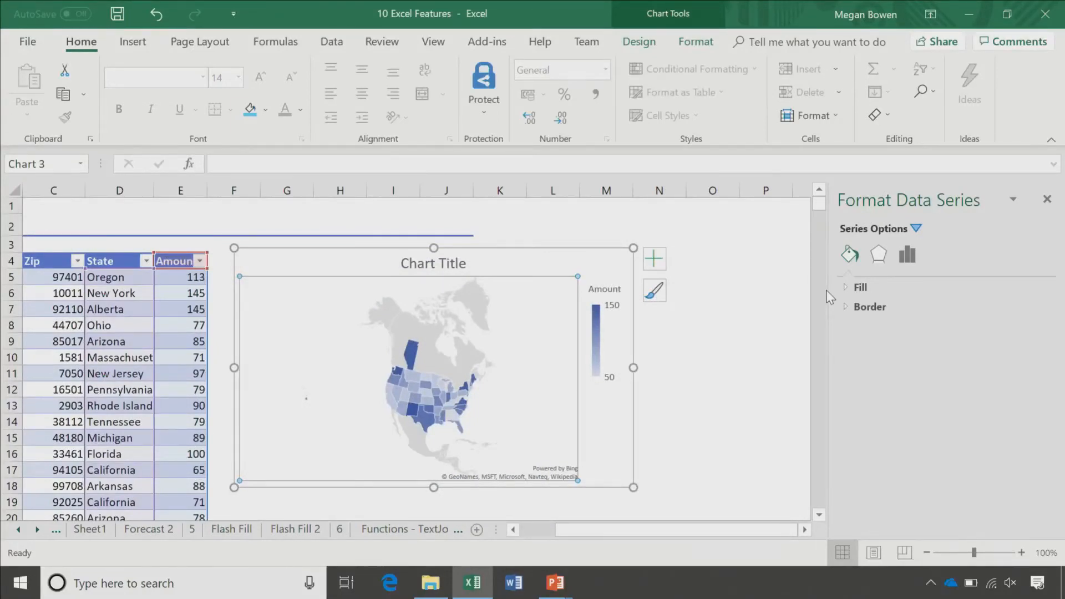
# Step: Set the map area to show only regions with data, then open the minimum series colour choices
pyautogui.click(907, 255)
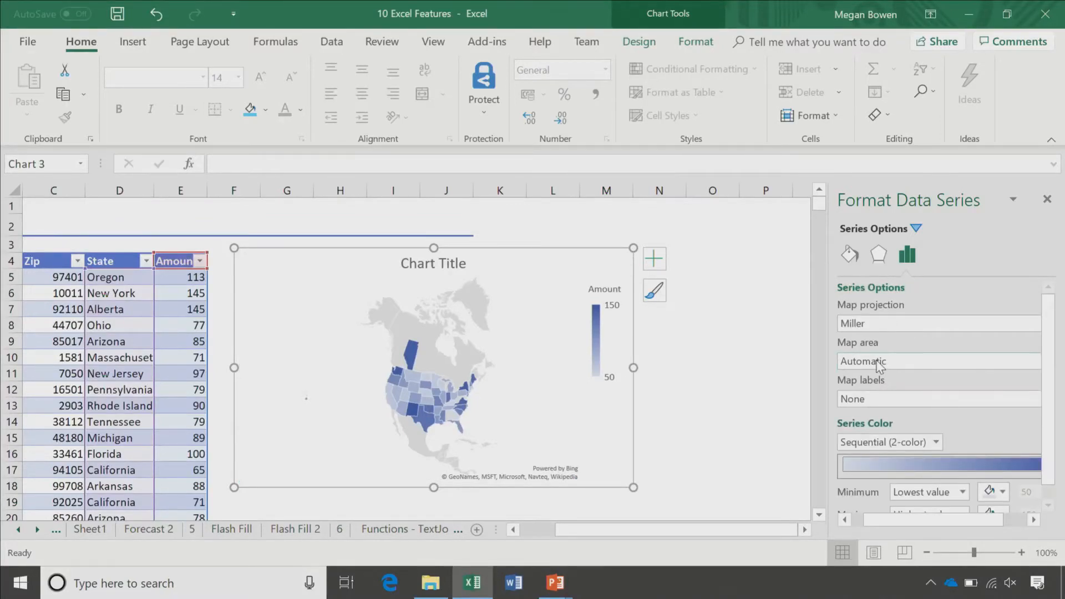
pyautogui.click(879, 364)
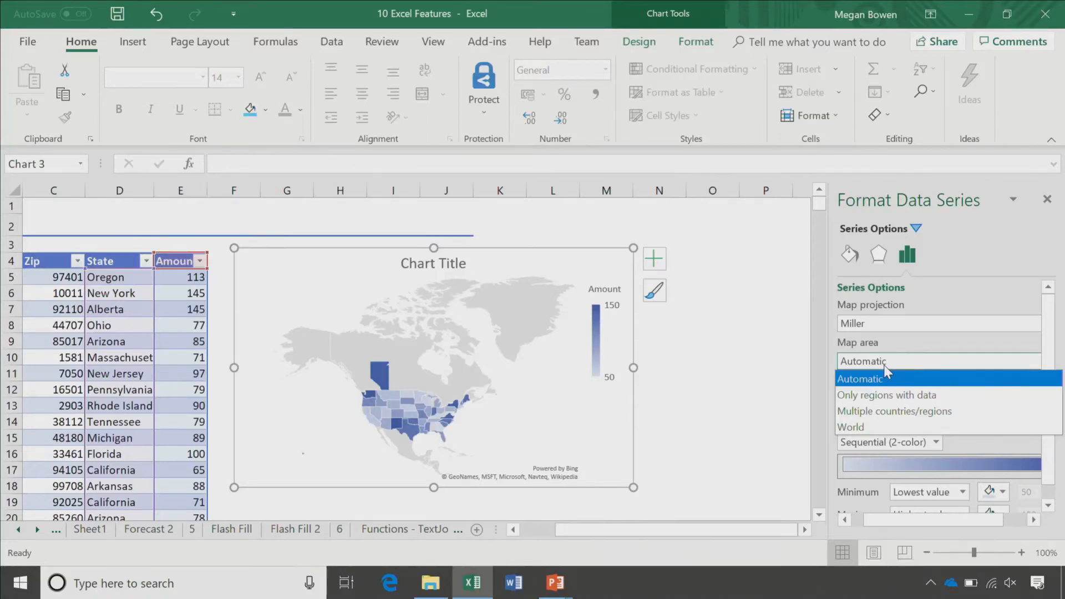
pyautogui.click(862, 426)
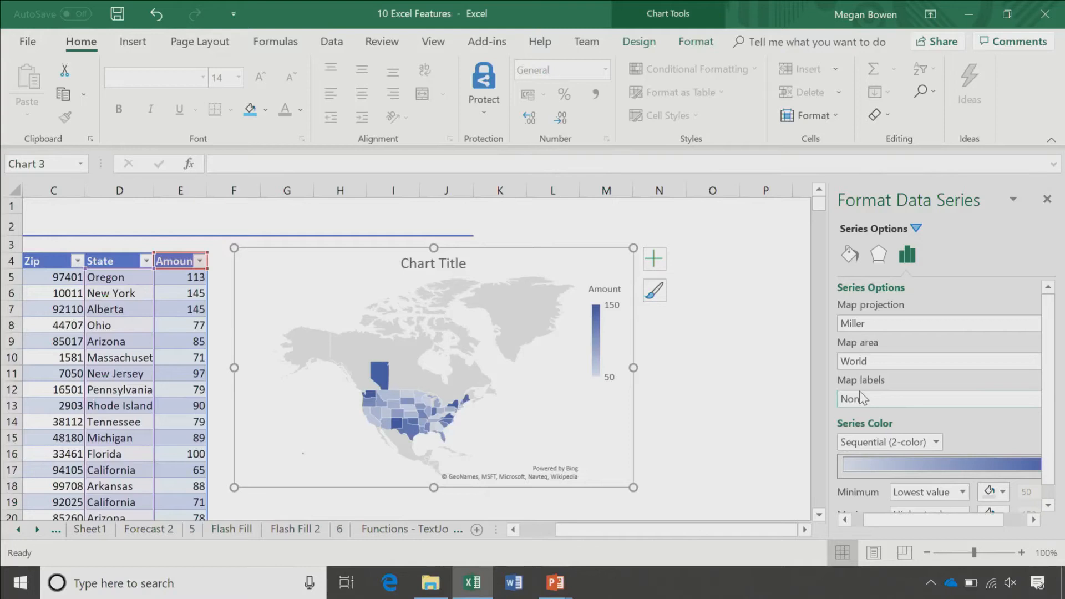
pyautogui.click(871, 399)
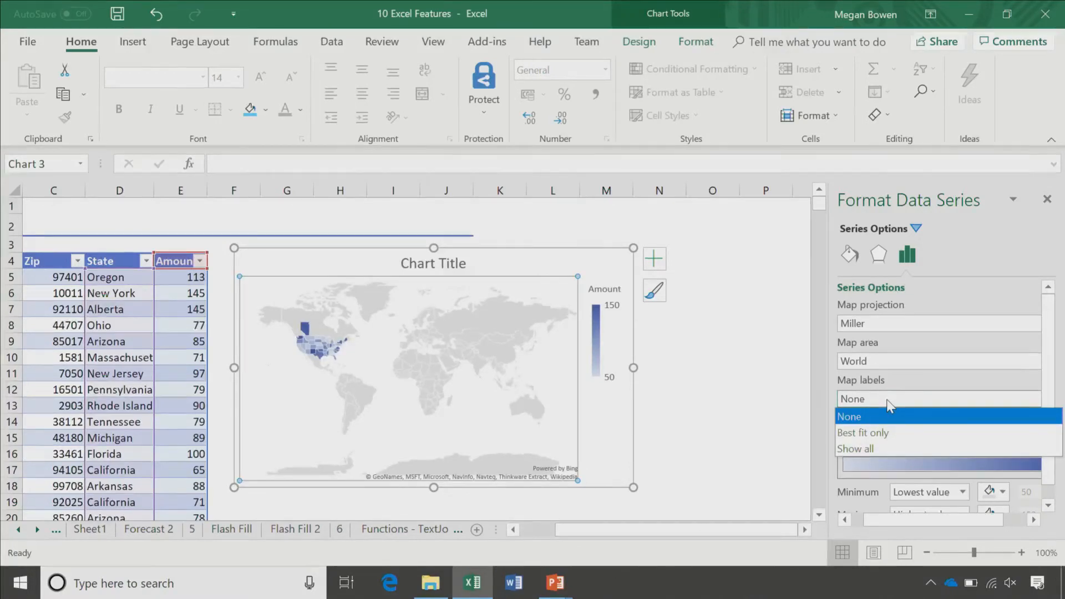
pyautogui.click(887, 361)
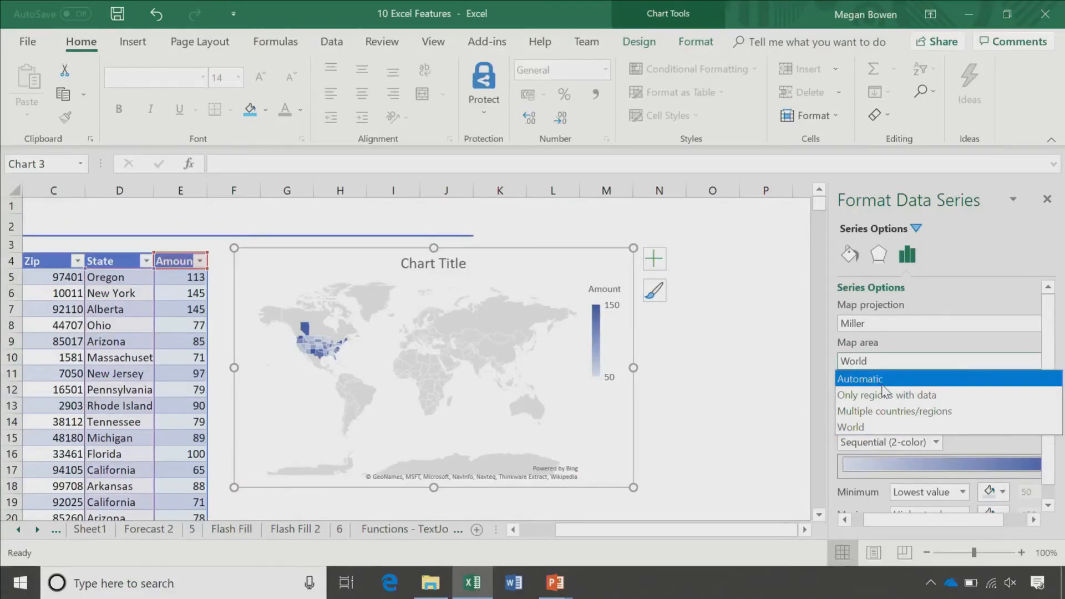
pyautogui.click(886, 394)
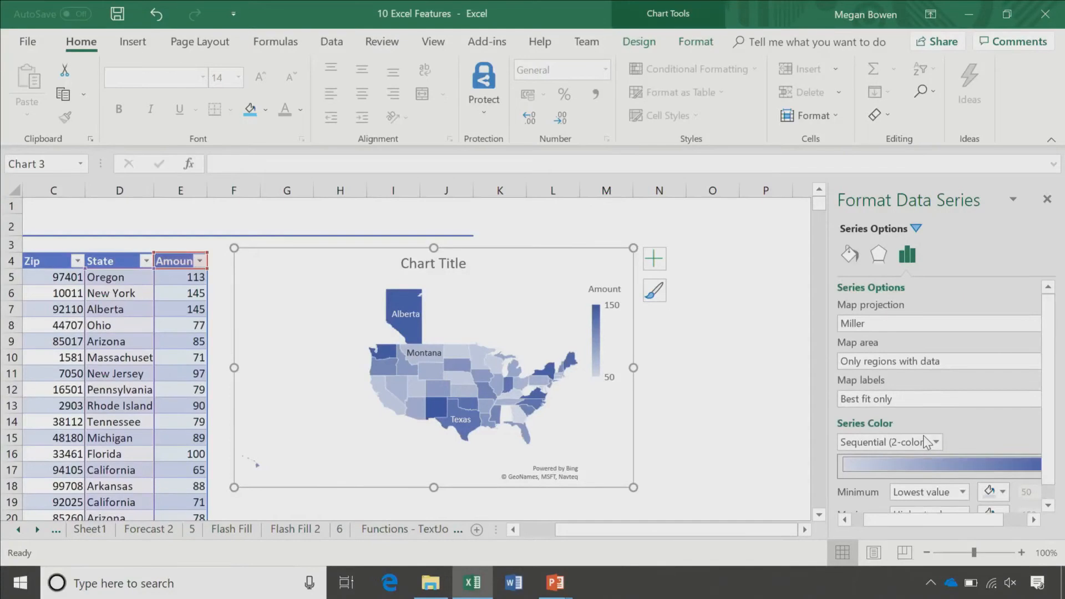
pyautogui.scroll(-1, 993, 477)
pyautogui.click(993, 477)
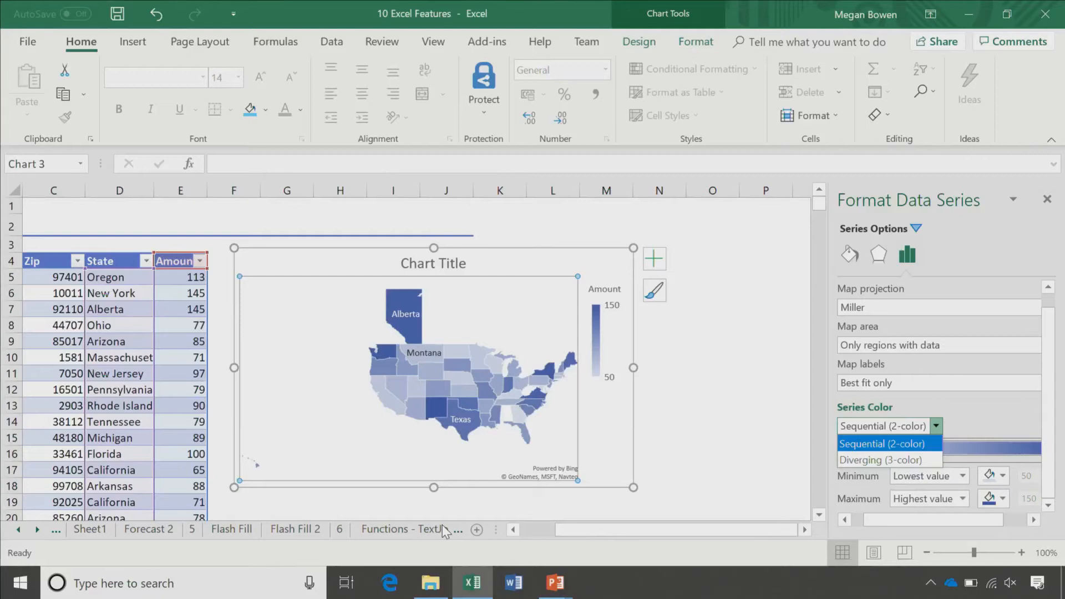
# Step: Move through the Functions - TextJoin and 8 sheets to the Conditional Formatting sheet
pyautogui.click(441, 524)
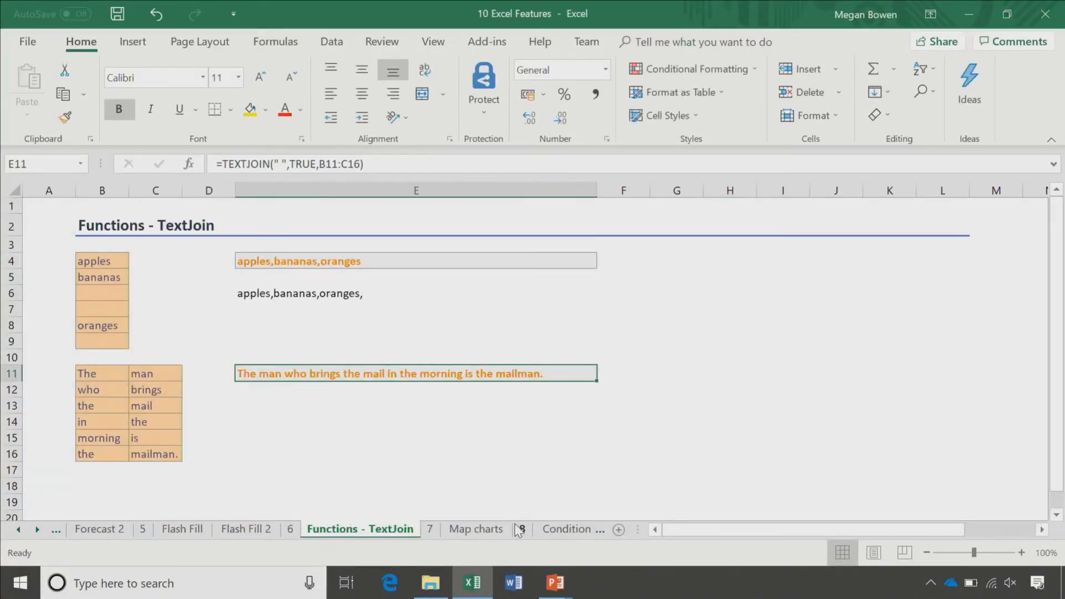
pyautogui.click(521, 529)
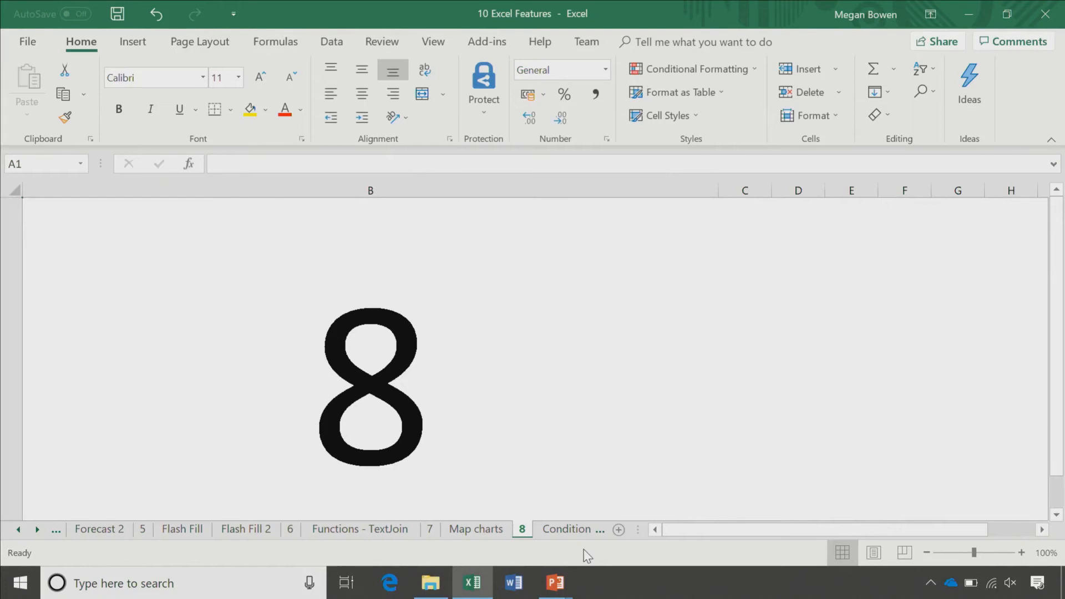
pyautogui.click(568, 533)
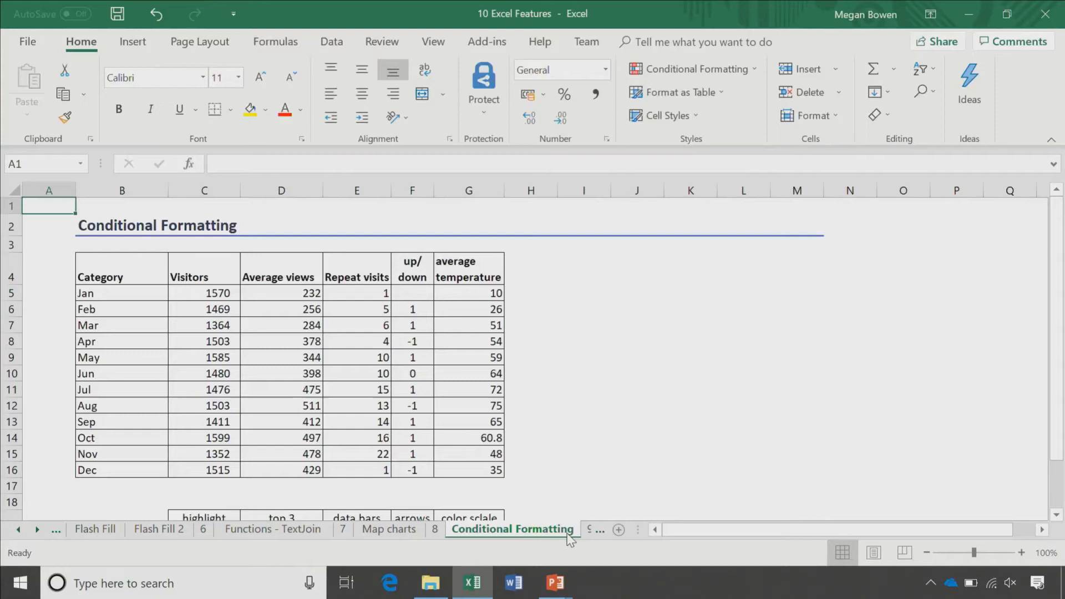
# Step: Highlight the duplicate Visitors value 1503 in light red, then select Average views D5:D16
pyautogui.moveTo(472, 582)
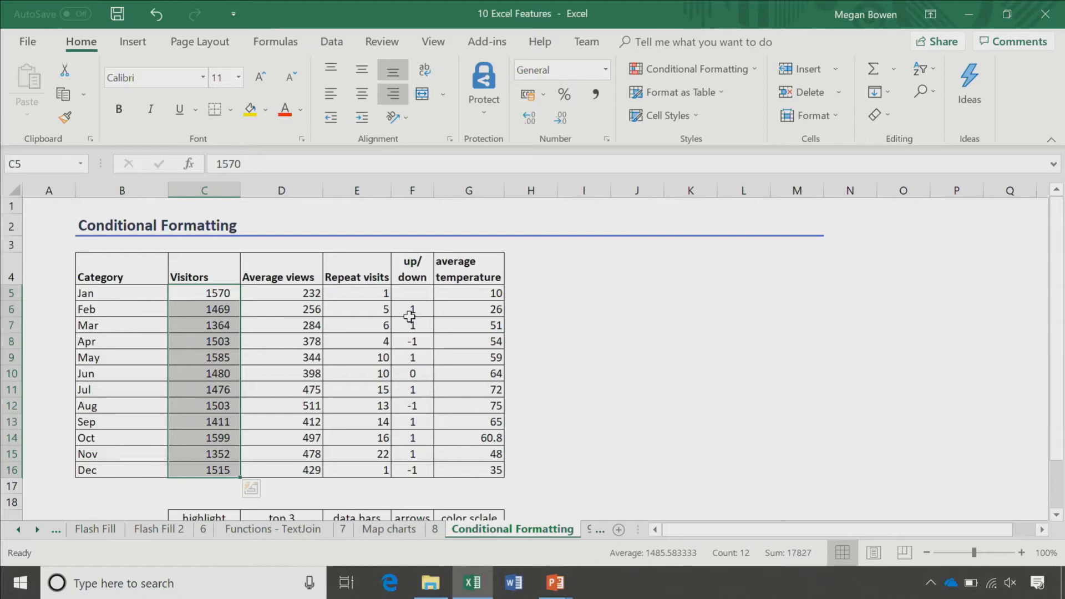
pyautogui.click(693, 69)
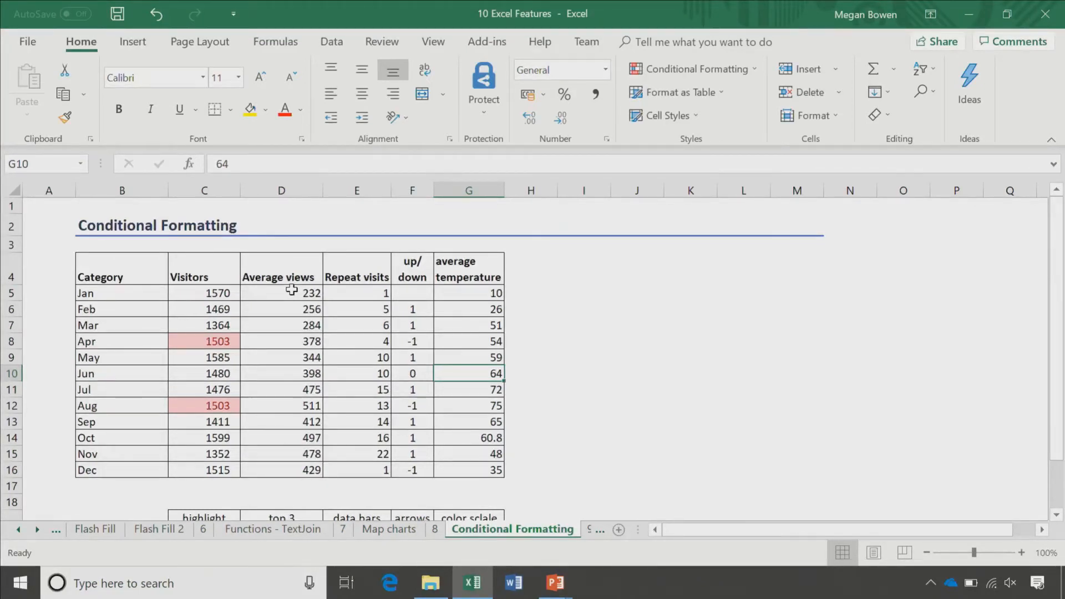
pyautogui.moveTo(292, 290); pyautogui.dragTo(285, 468)
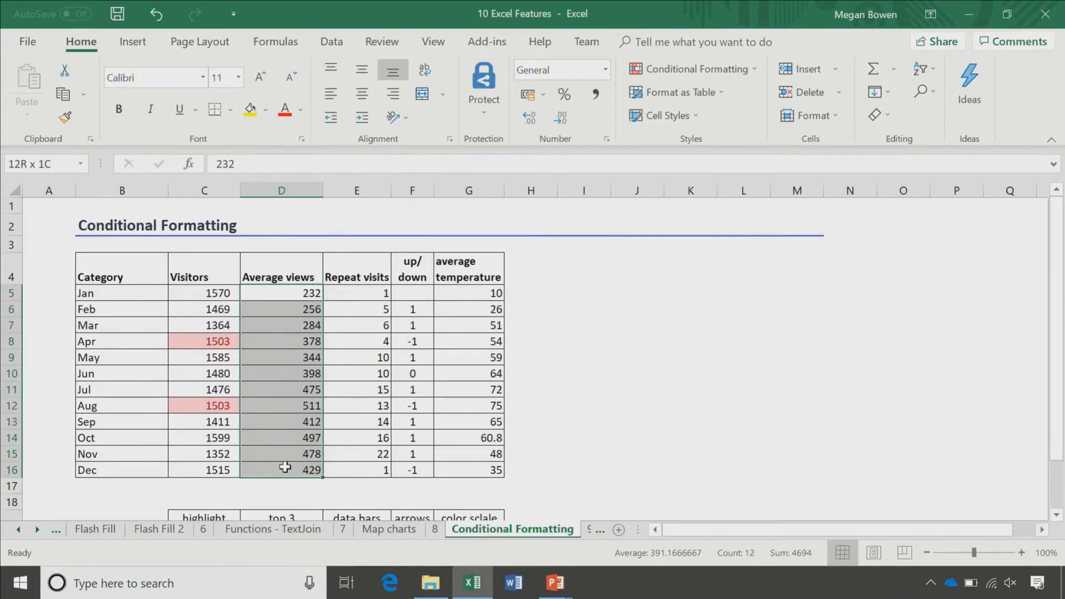
# Step: Shade the top 3 Average views values (511, 497, 478) green with a Top 10 Items rule
pyautogui.moveTo(285, 467); pyautogui.dragTo(284, 468)
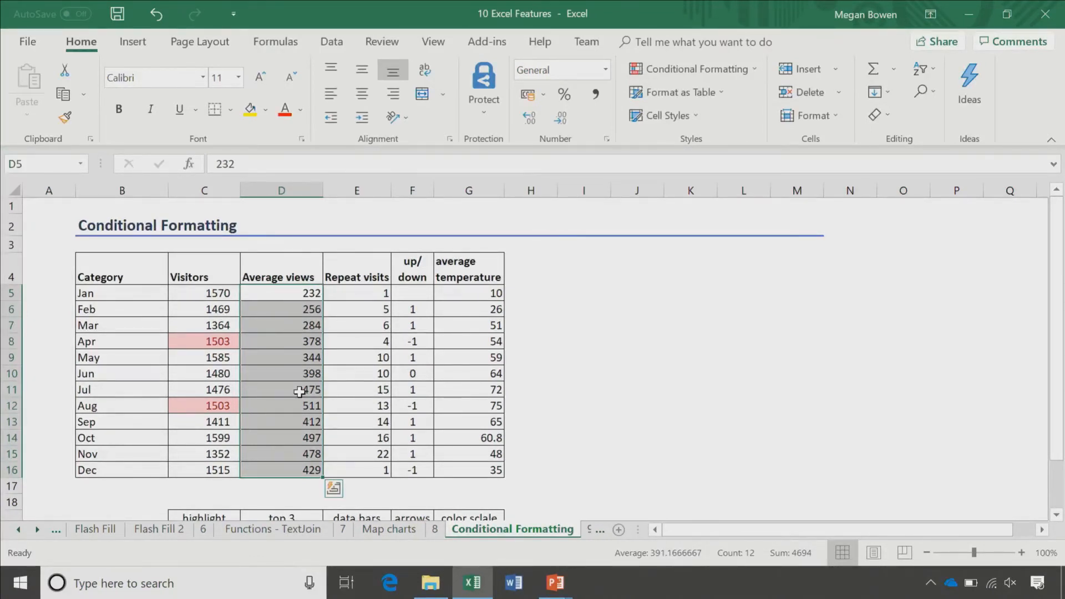
pyautogui.scroll(-3, 299, 391)
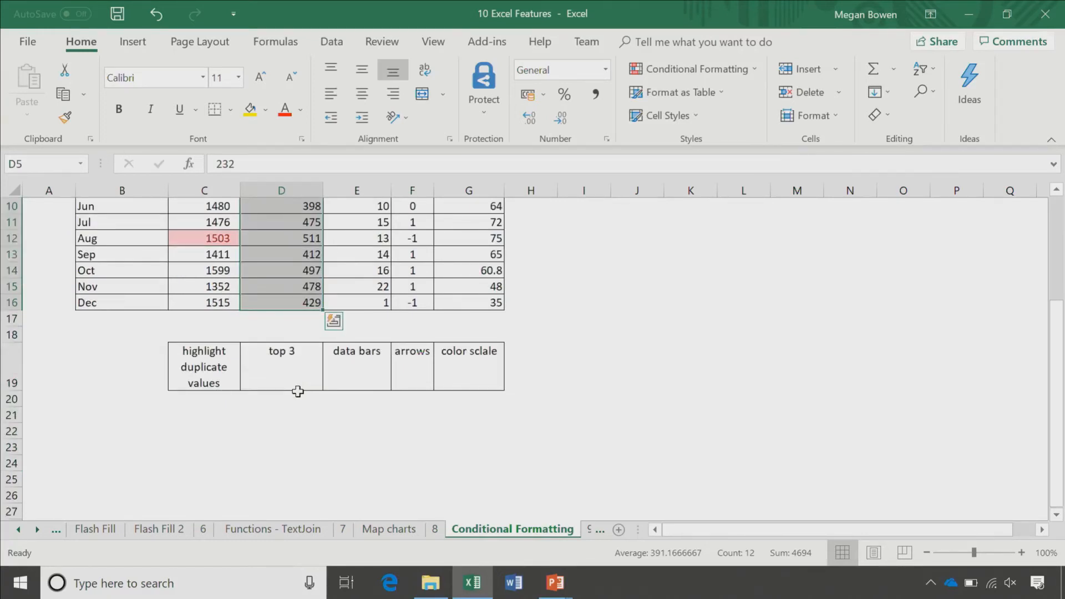
pyautogui.scroll(3, 608, 201)
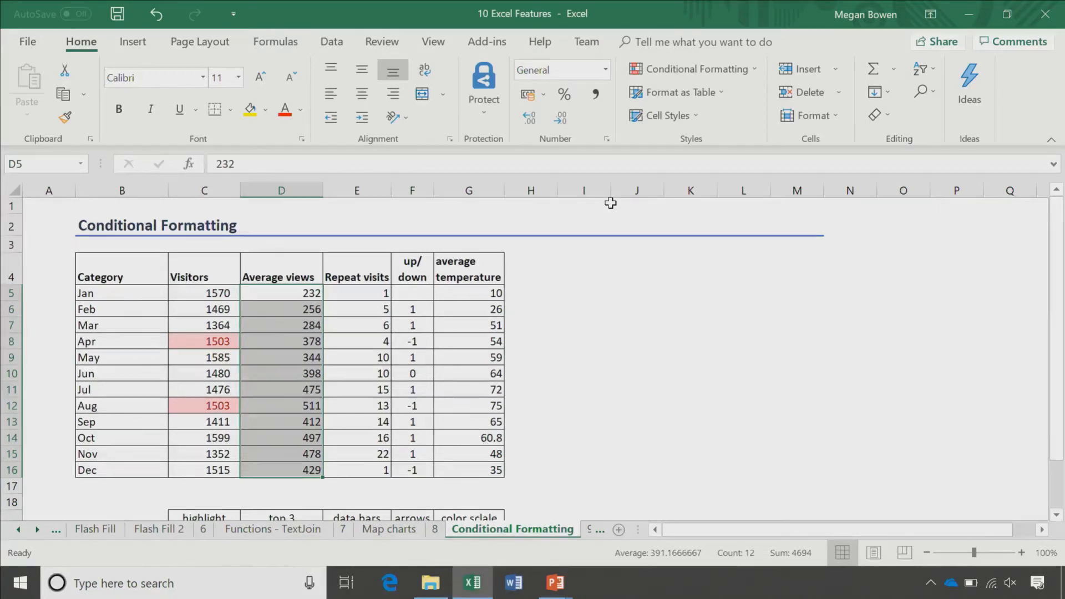
pyautogui.click(694, 69)
pyautogui.moveTo(671, 143)
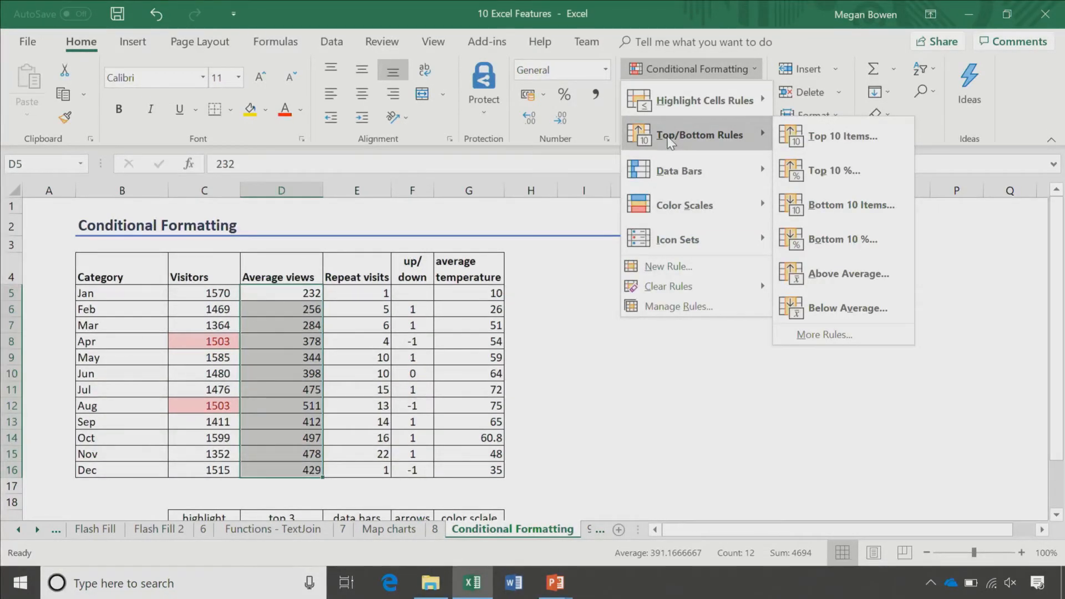
pyautogui.click(843, 136)
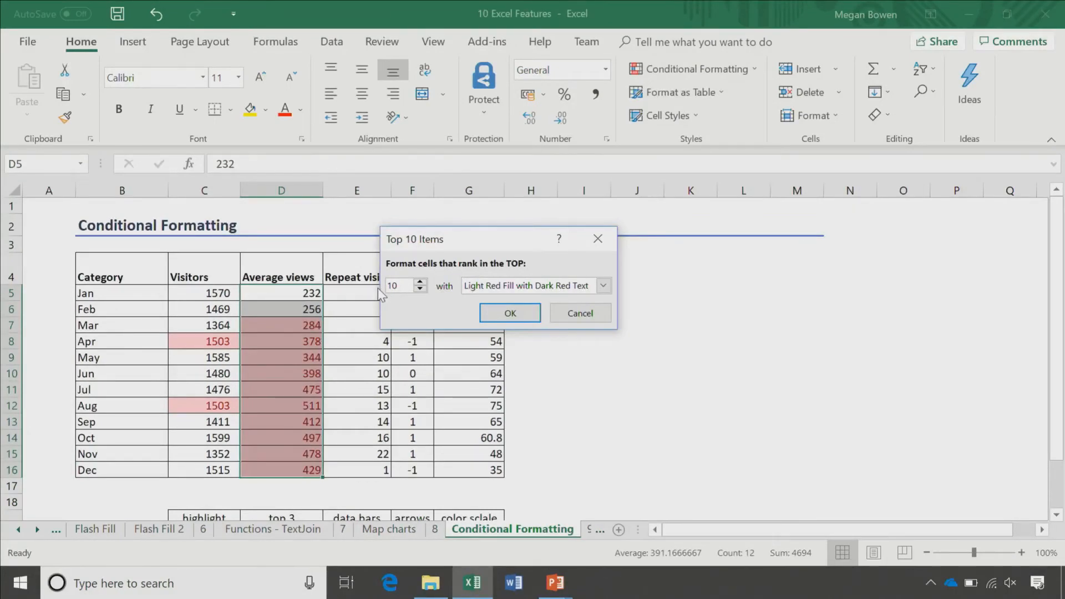
pyautogui.write('3')
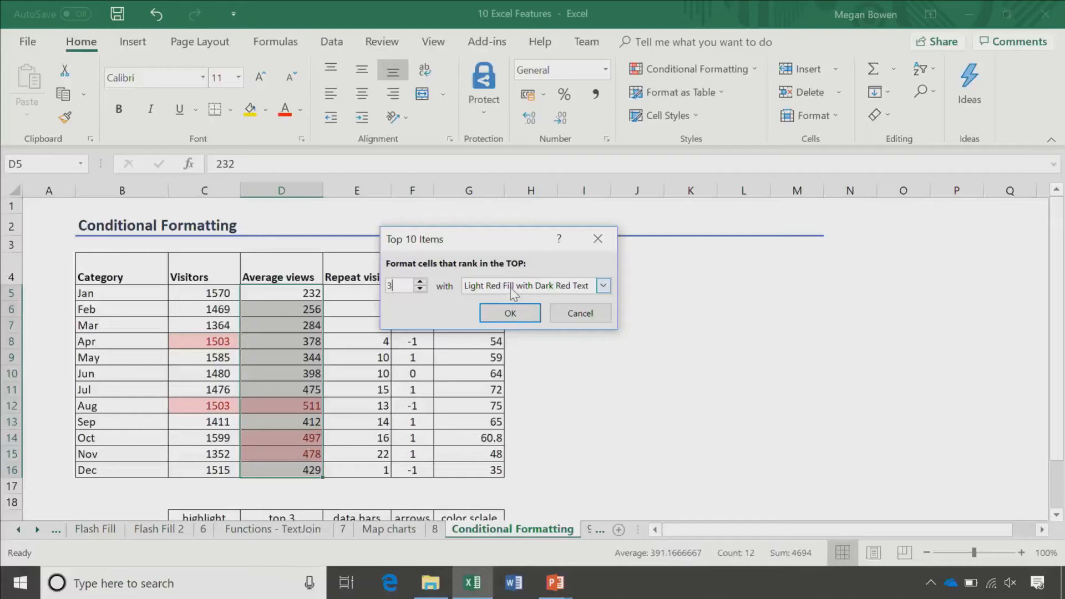
pyautogui.click(760, 420)
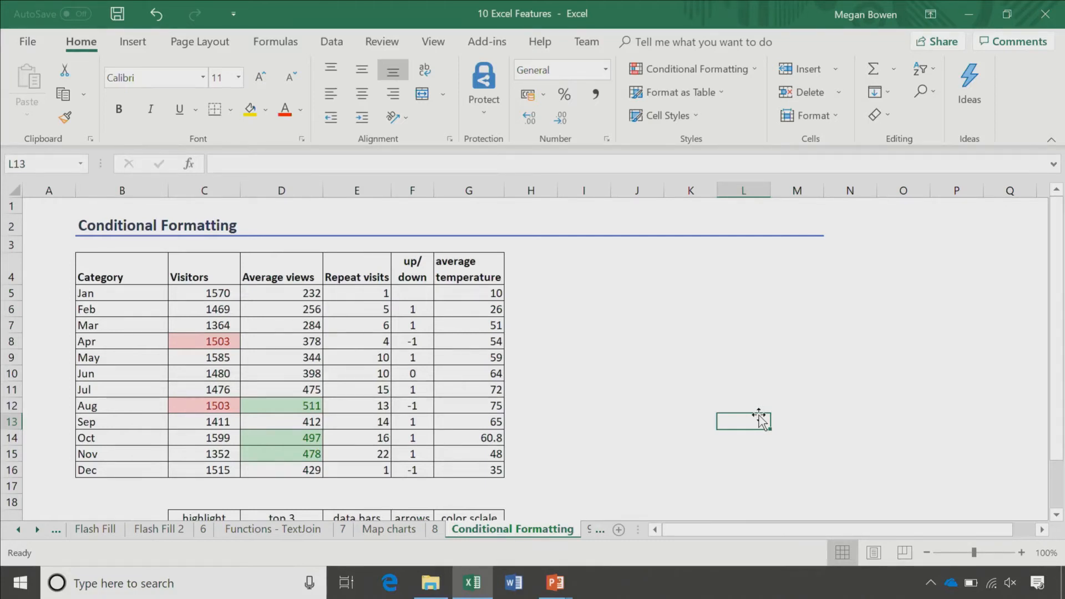
pyautogui.moveTo(366, 293); pyautogui.dragTo(374, 405)
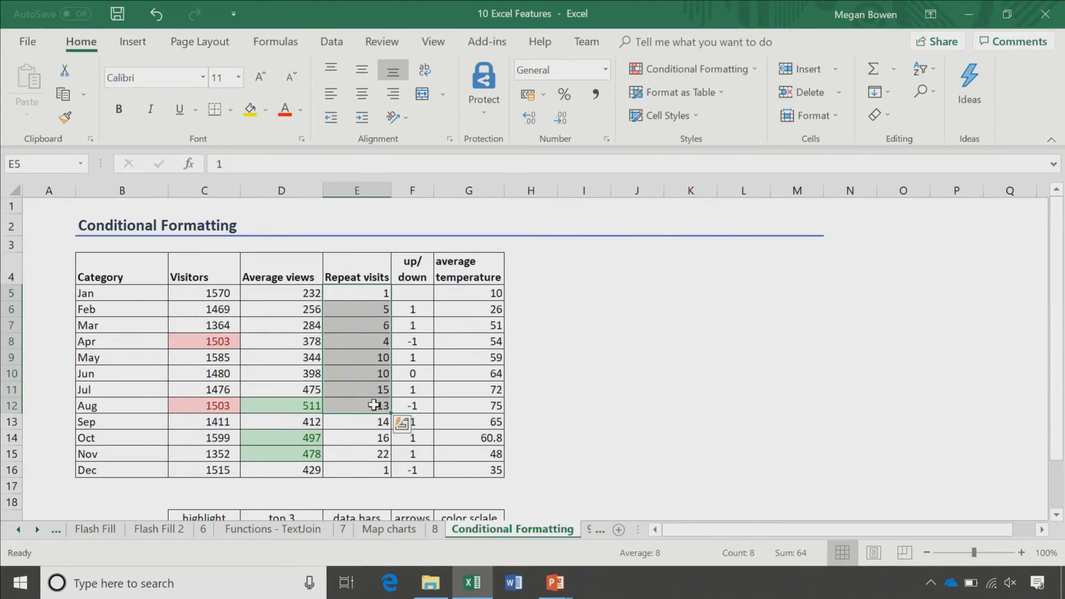
pyautogui.click(380, 391)
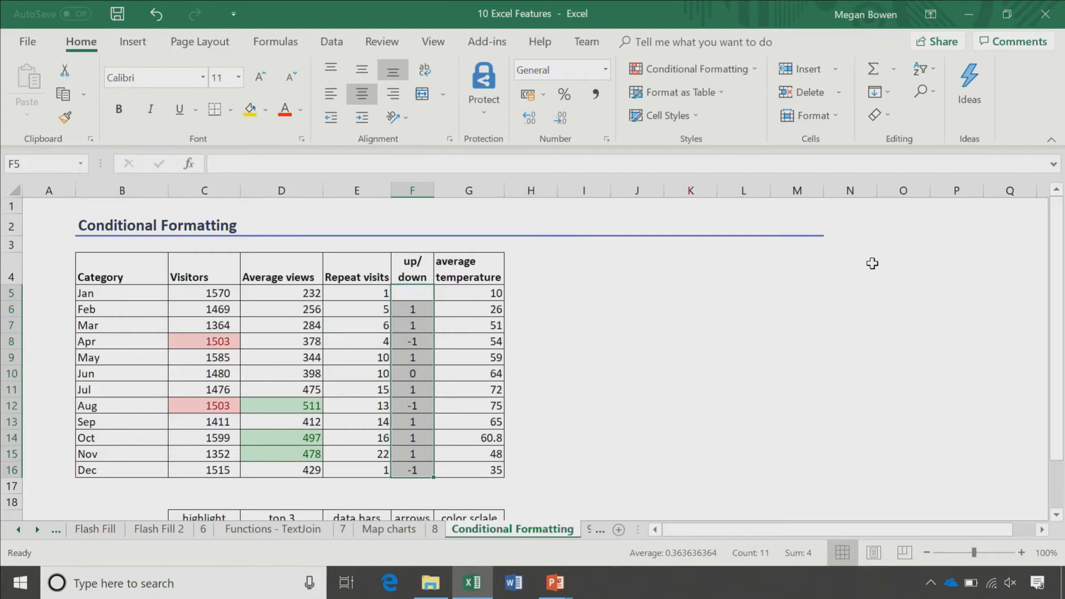
# Step: Give the up/down column a custom 3 Arrows icon set rule with Show Icon Only
pyautogui.click(691, 69)
pyautogui.moveTo(681, 235)
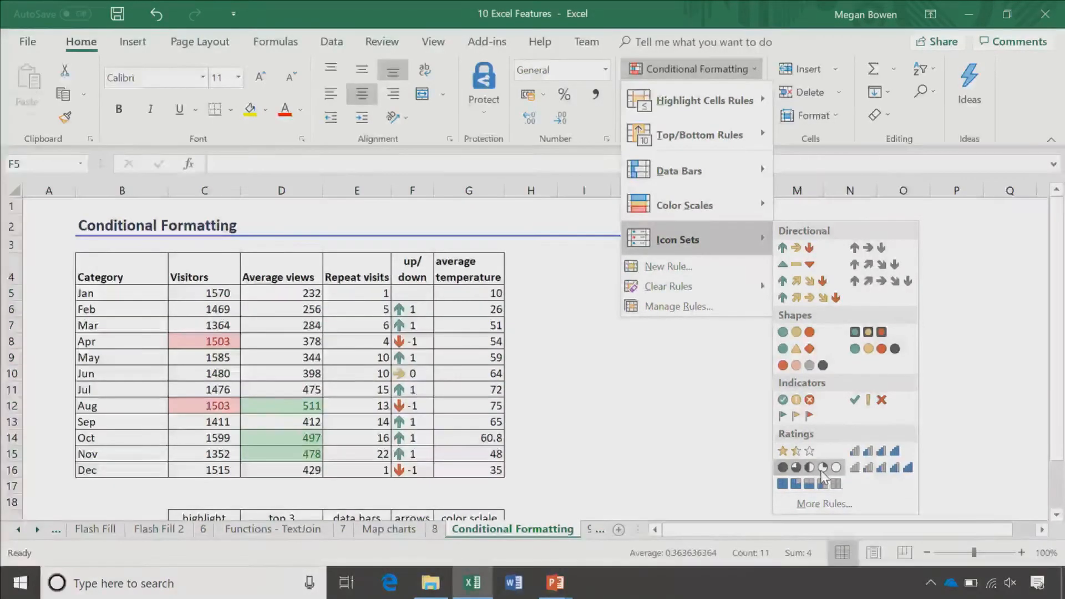
pyautogui.click(824, 504)
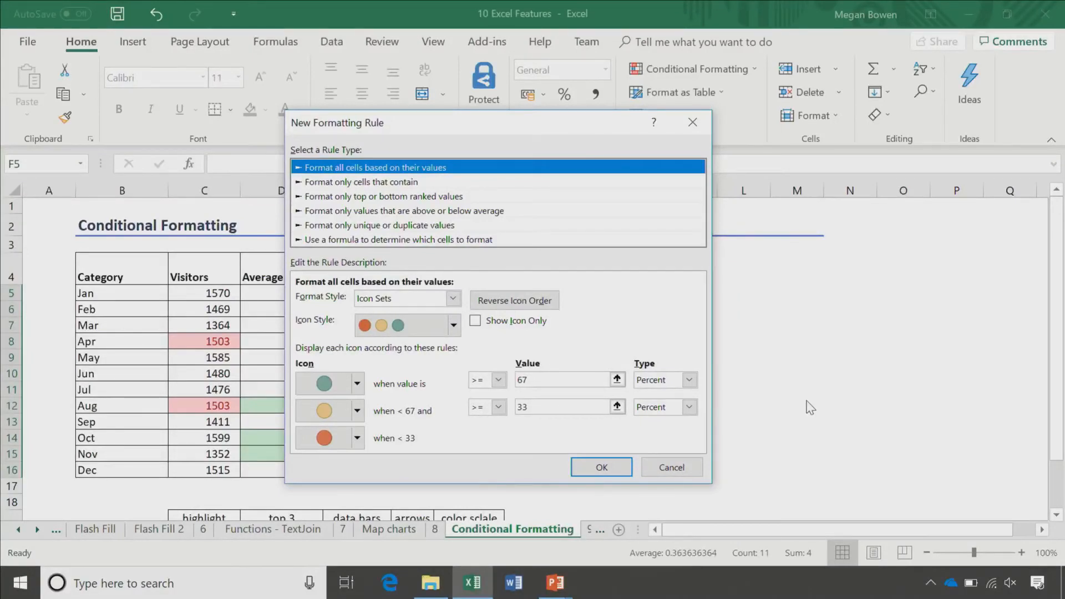
pyautogui.click(454, 325)
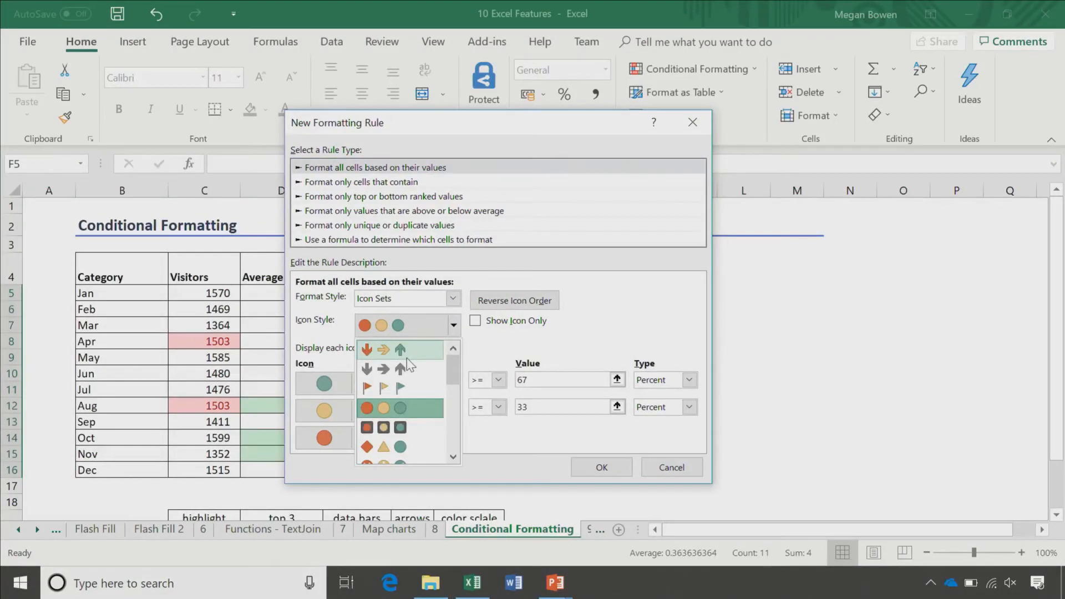
pyautogui.click(408, 355)
pyautogui.moveTo(555, 120); pyautogui.dragTo(776, 57)
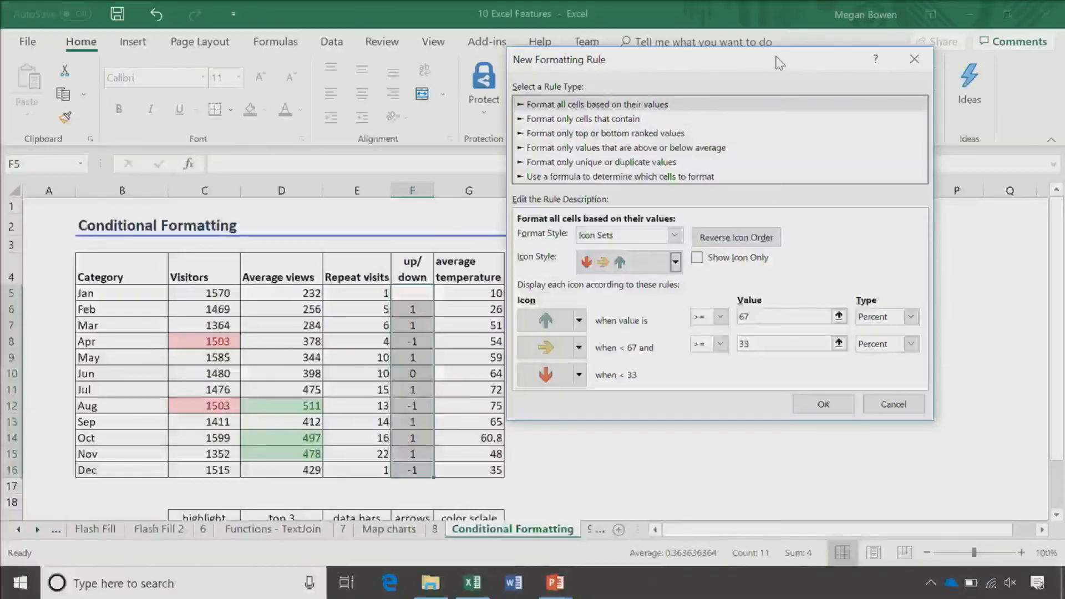
pyautogui.click(699, 259)
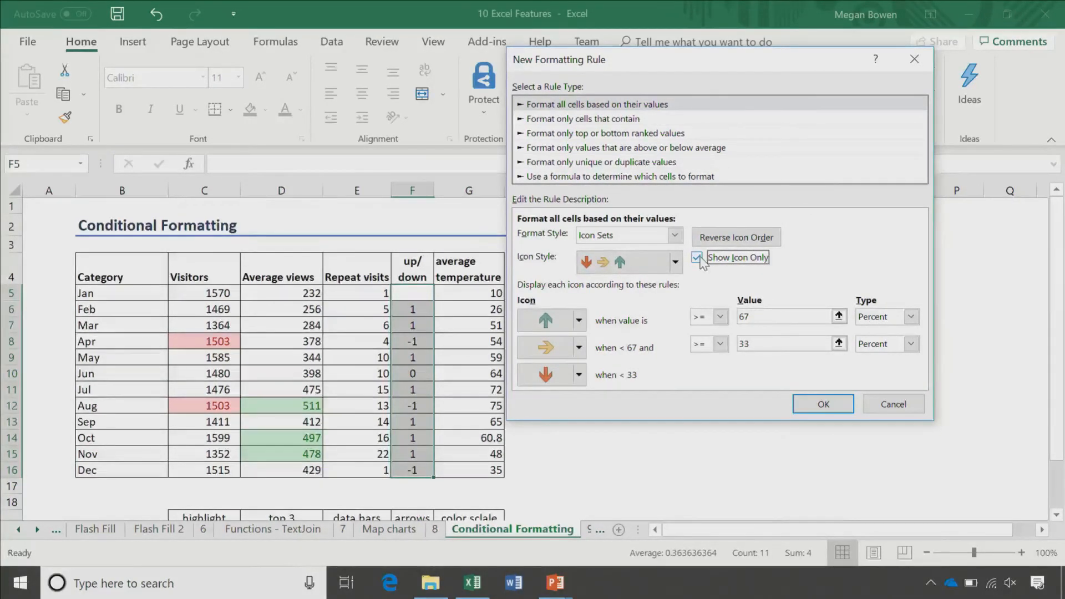
pyautogui.press('Return')
pyautogui.click(608, 411)
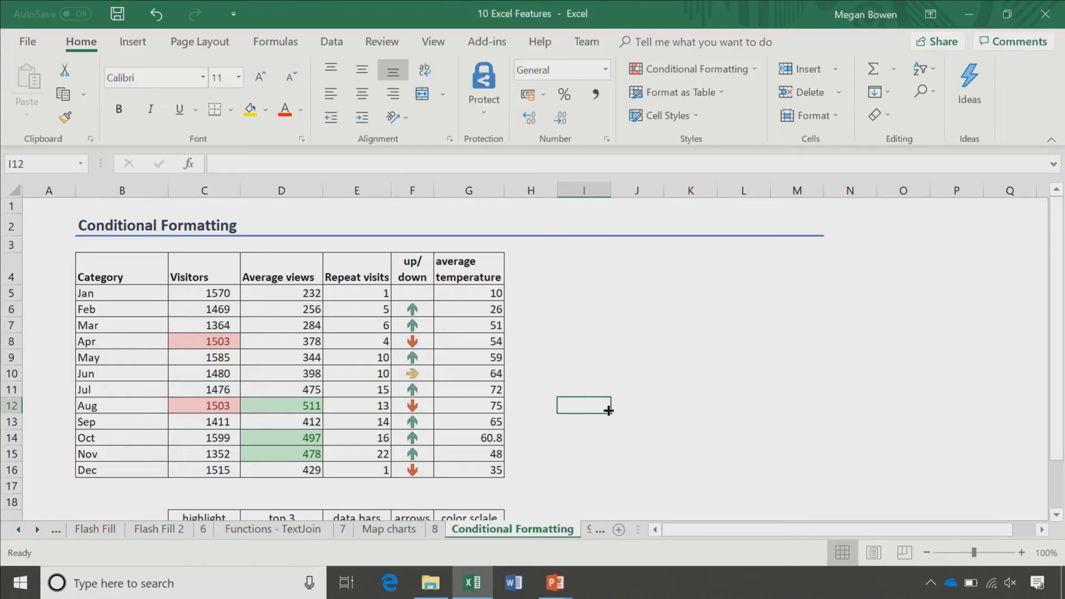
# Step: Shade the average temperatures in G5:G16 with the Red-White-Blue colour scale
pyautogui.moveTo(468, 293); pyautogui.dragTo(488, 470)
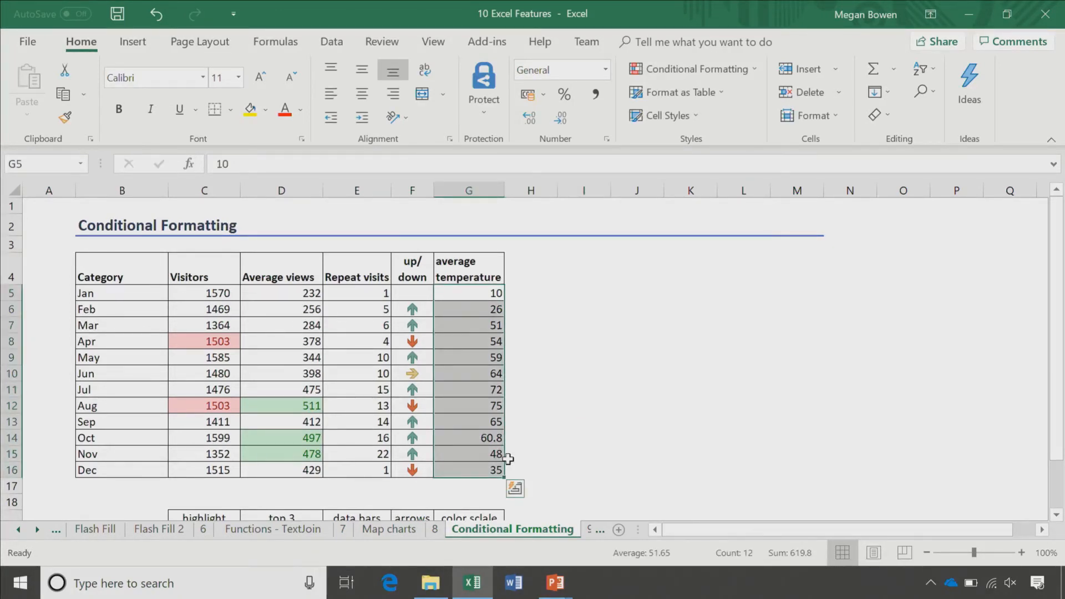
pyautogui.click(691, 69)
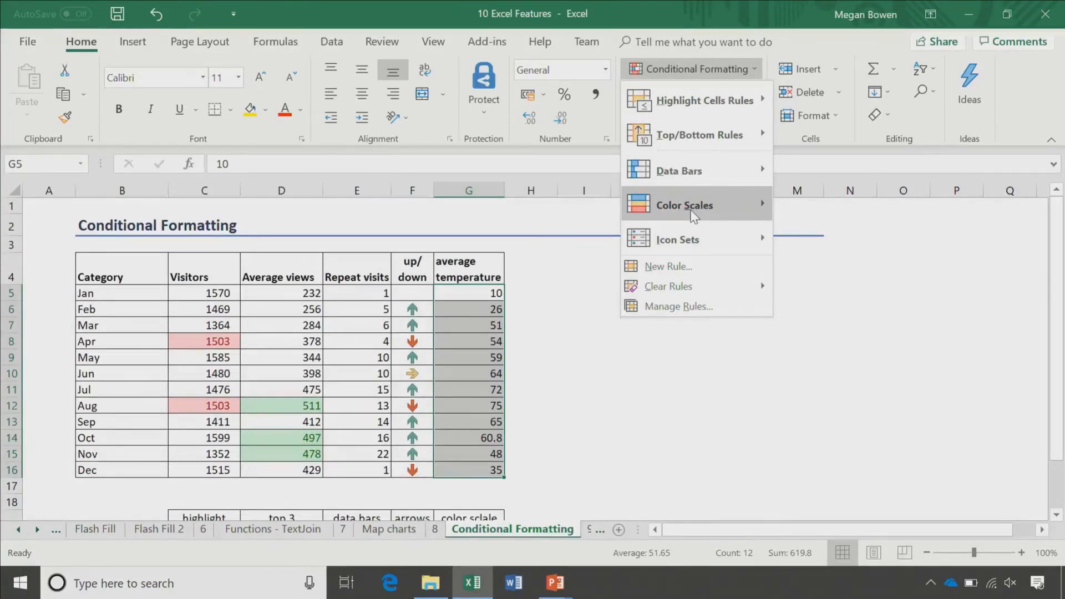
pyautogui.moveTo(693, 206)
pyautogui.click(811, 212)
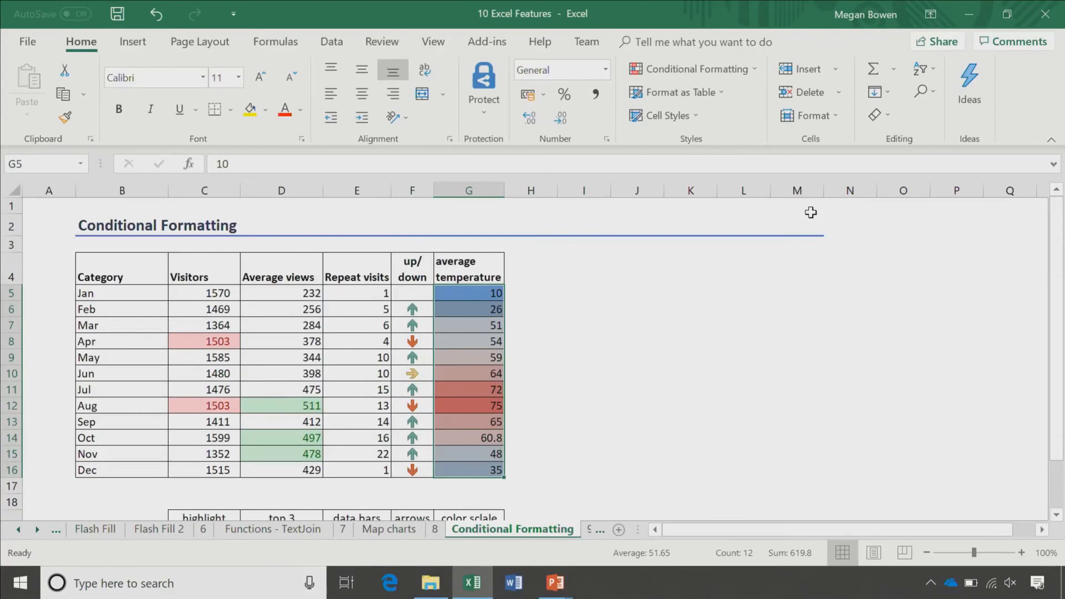
pyautogui.click(743, 292)
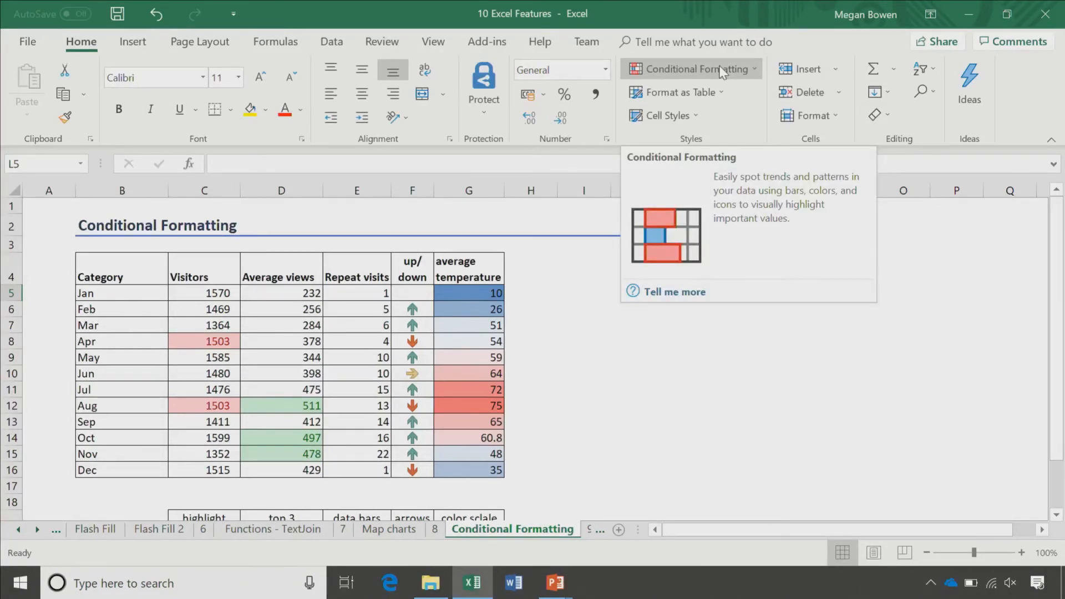
# Step: On the PivotTable sheet, insert an empty pivot table from the sales table at G5
pyautogui.click(593, 530)
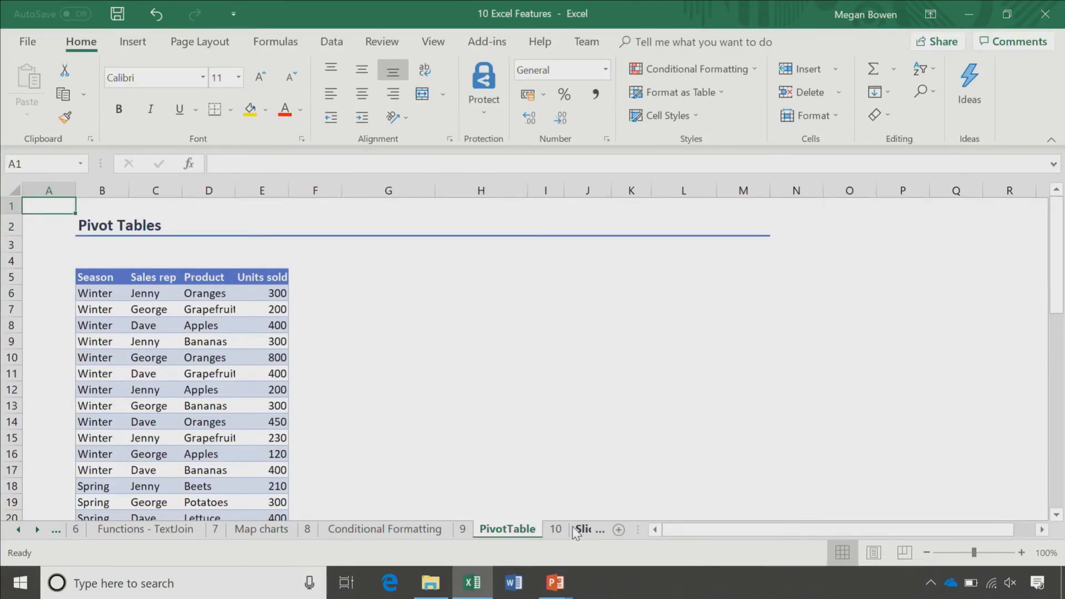
pyautogui.click(116, 375)
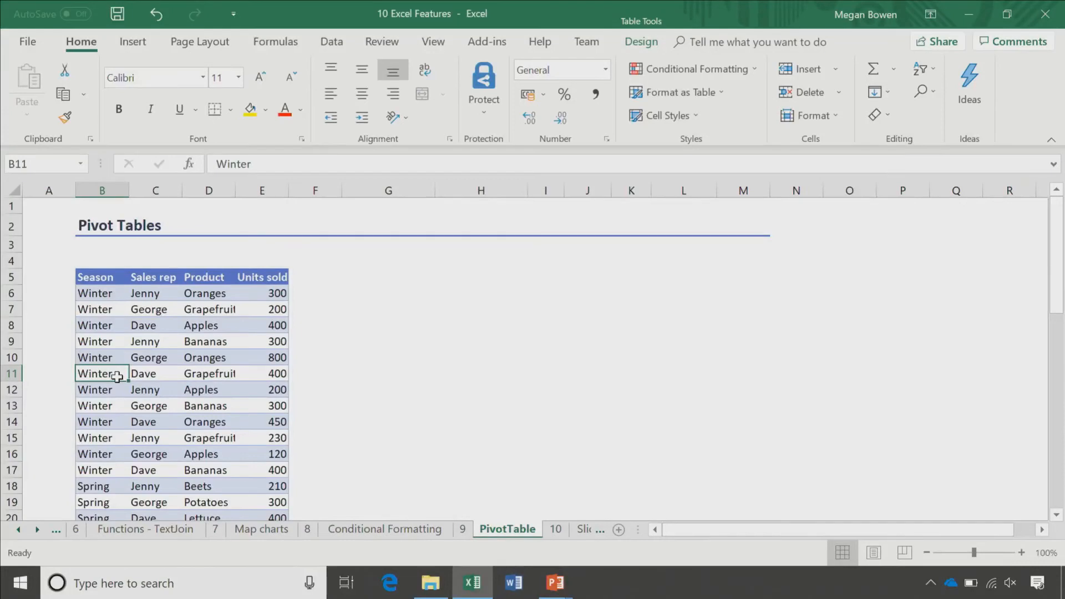
pyautogui.click(133, 42)
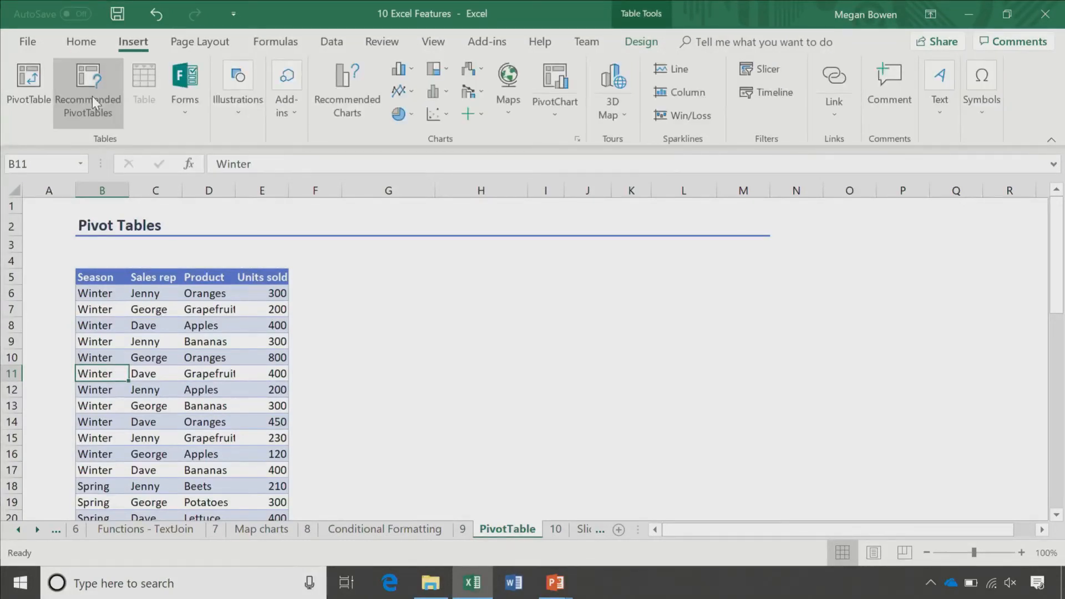
pyautogui.click(92, 96)
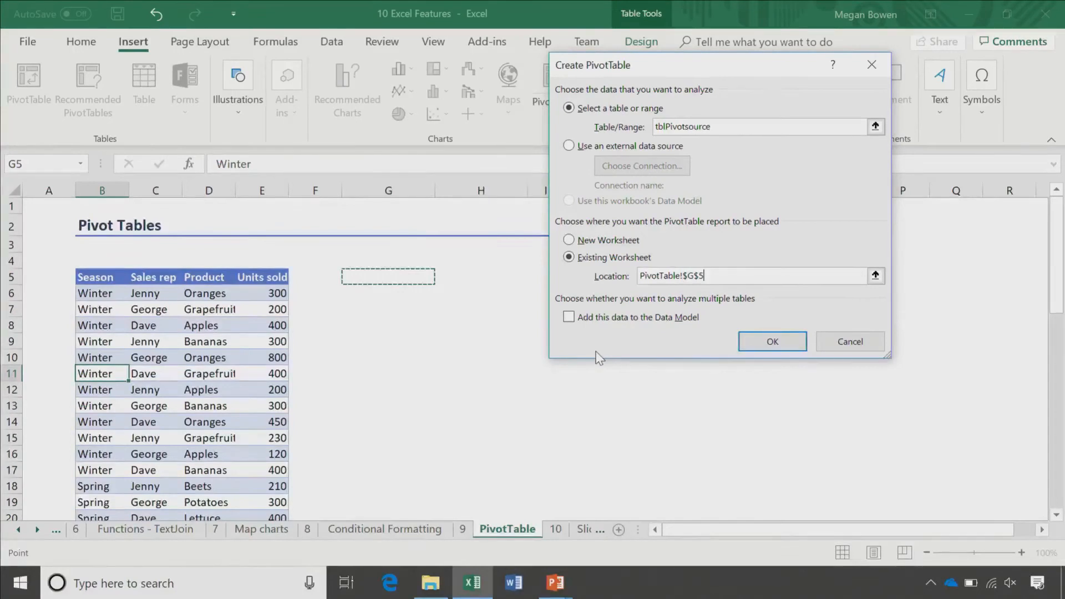
pyautogui.click(754, 340)
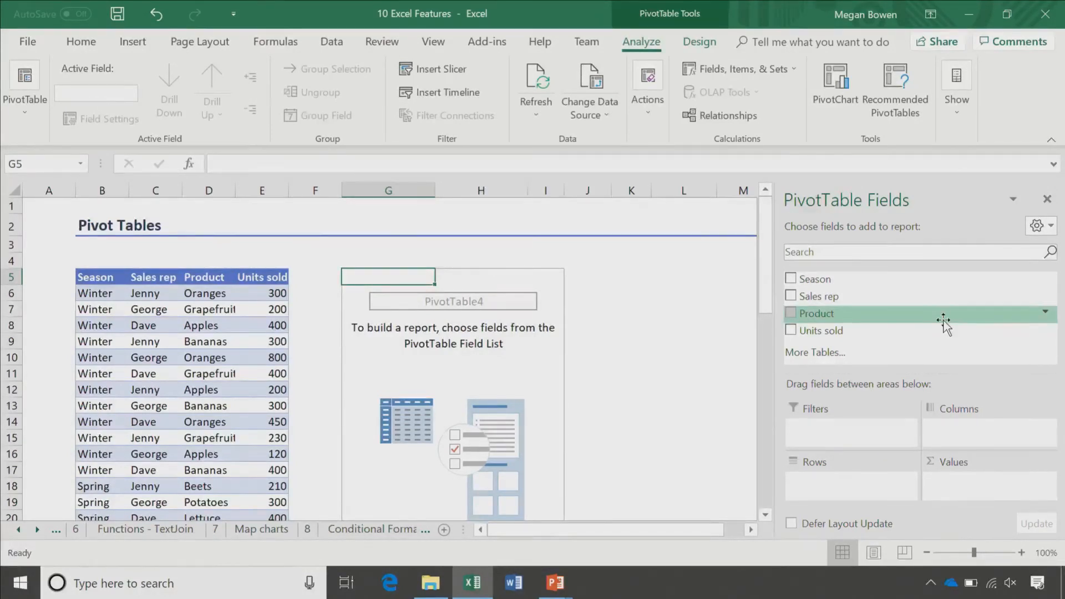
# Step: Lay out the first pivot with Season columns, Product rows and summed Units sold
pyautogui.moveTo(815, 279); pyautogui.dragTo(938, 427)
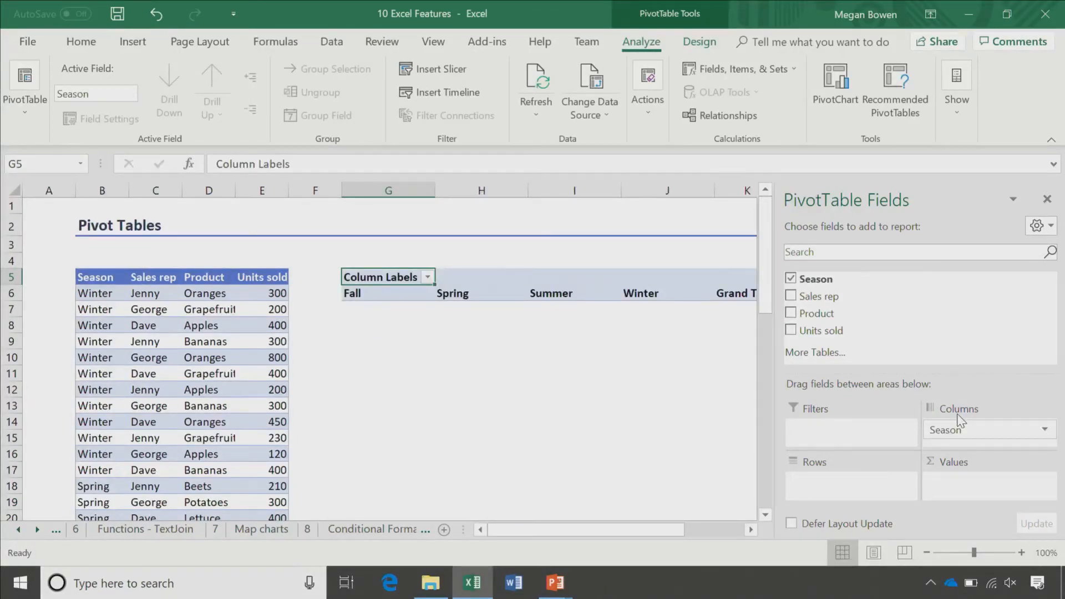
pyautogui.click(819, 315)
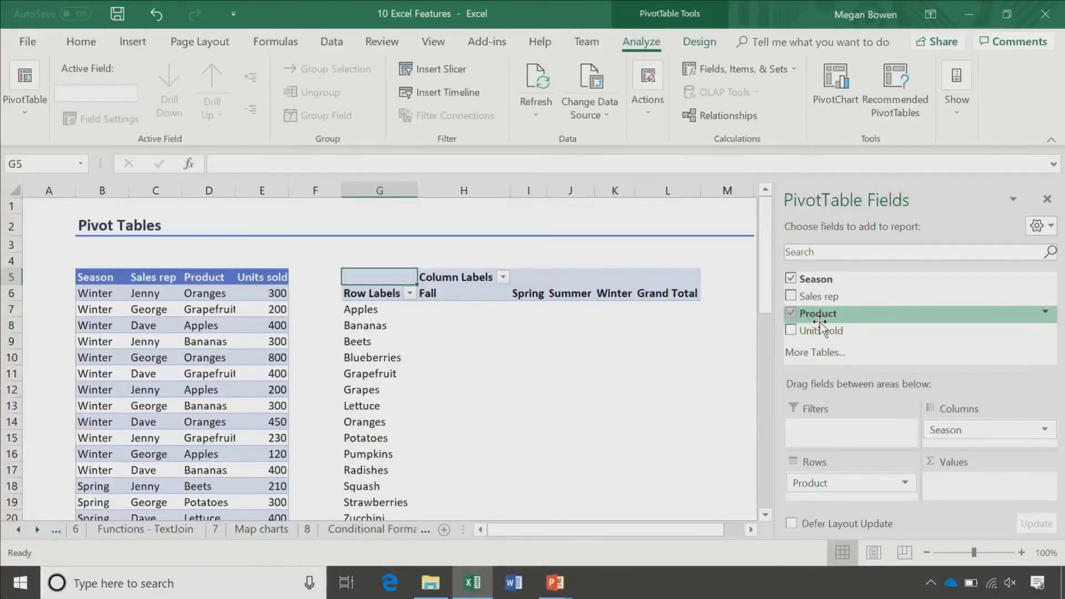
pyautogui.moveTo(821, 331); pyautogui.dragTo(1043, 478)
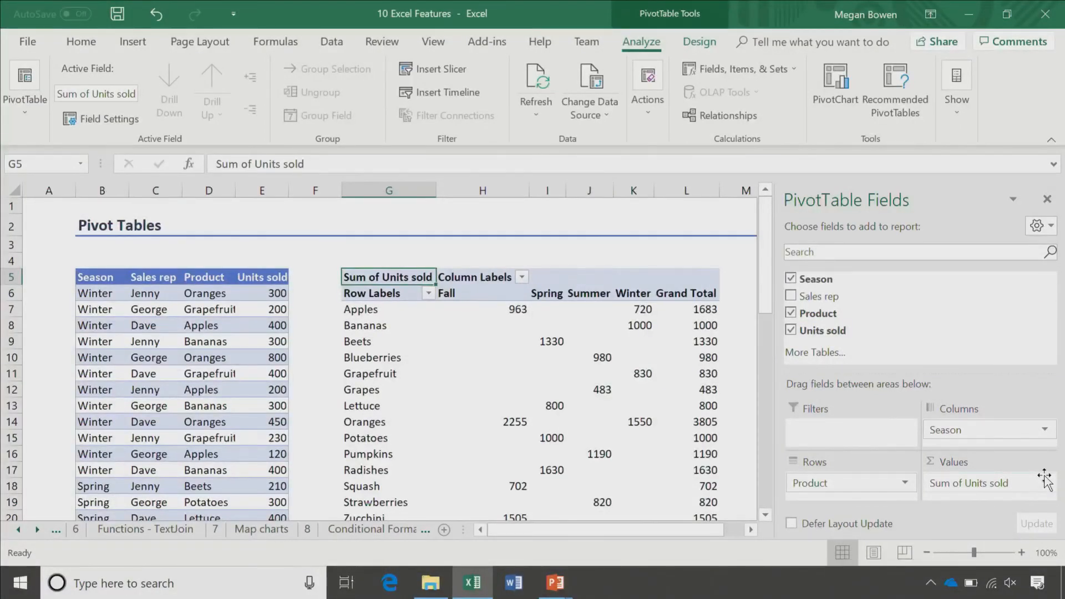
# Step: Build a second pivot summing Units sold per Sales rep
pyautogui.moveTo(698, 327)
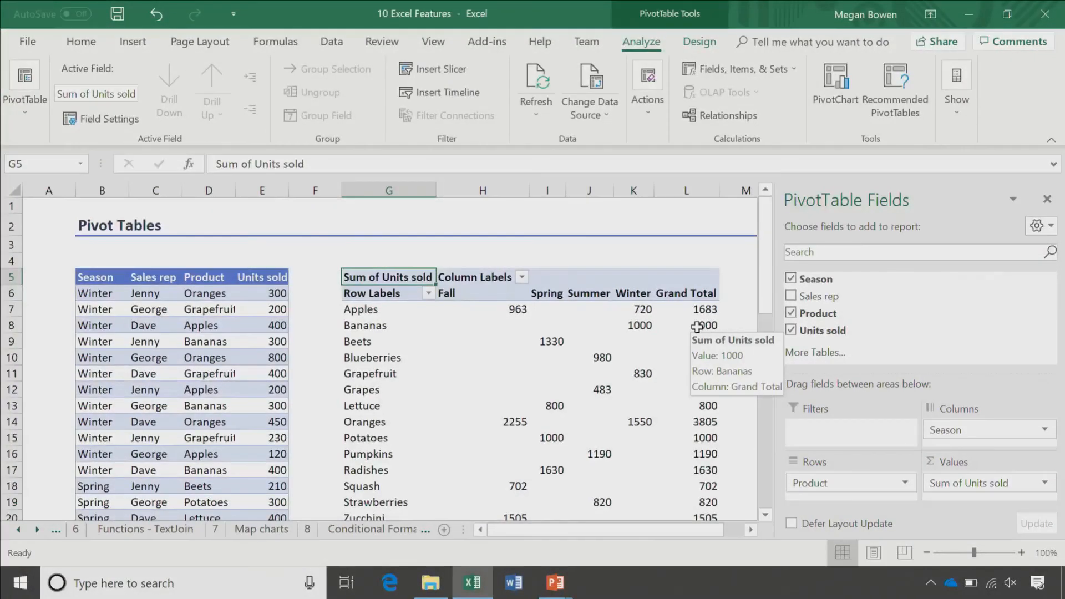
pyautogui.scroll(-1, 652, 280)
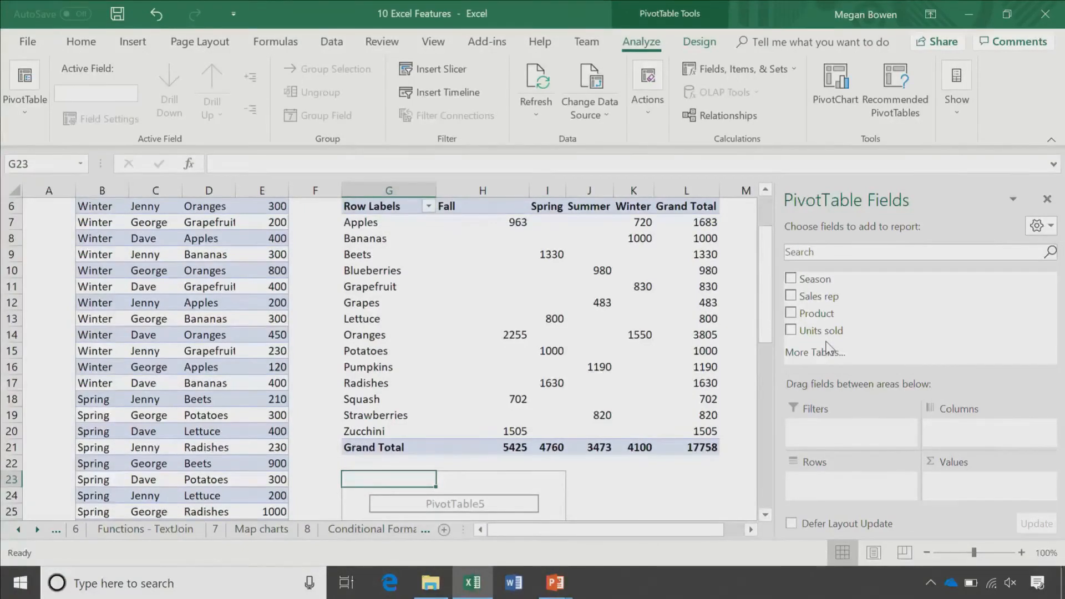
pyautogui.moveTo(818, 297); pyautogui.dragTo(843, 481)
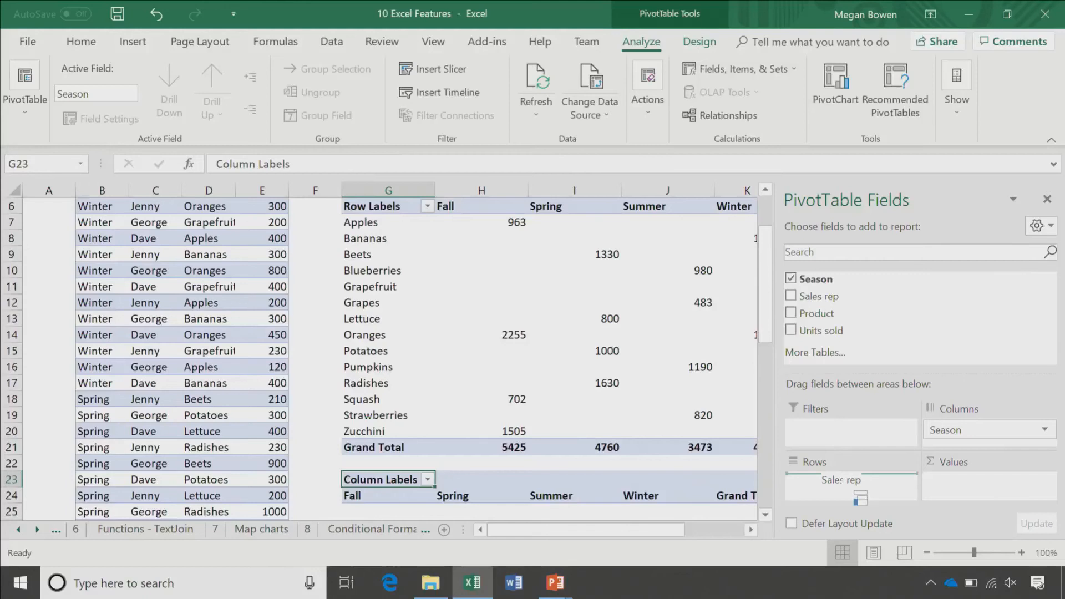
pyautogui.moveTo(860, 498); pyautogui.dragTo(860, 498)
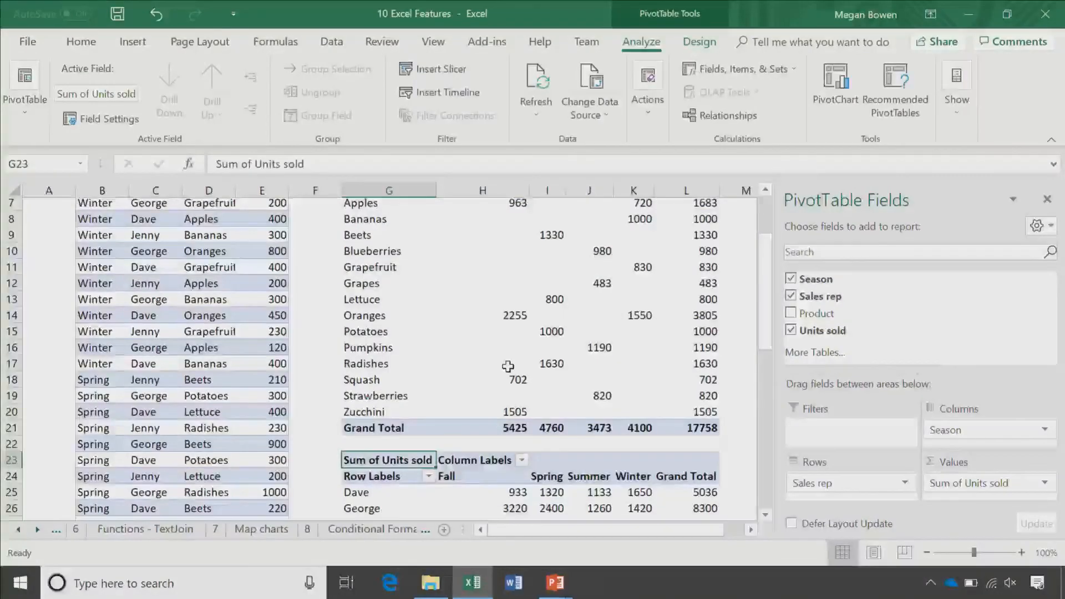
pyautogui.scroll(-3, 508, 366)
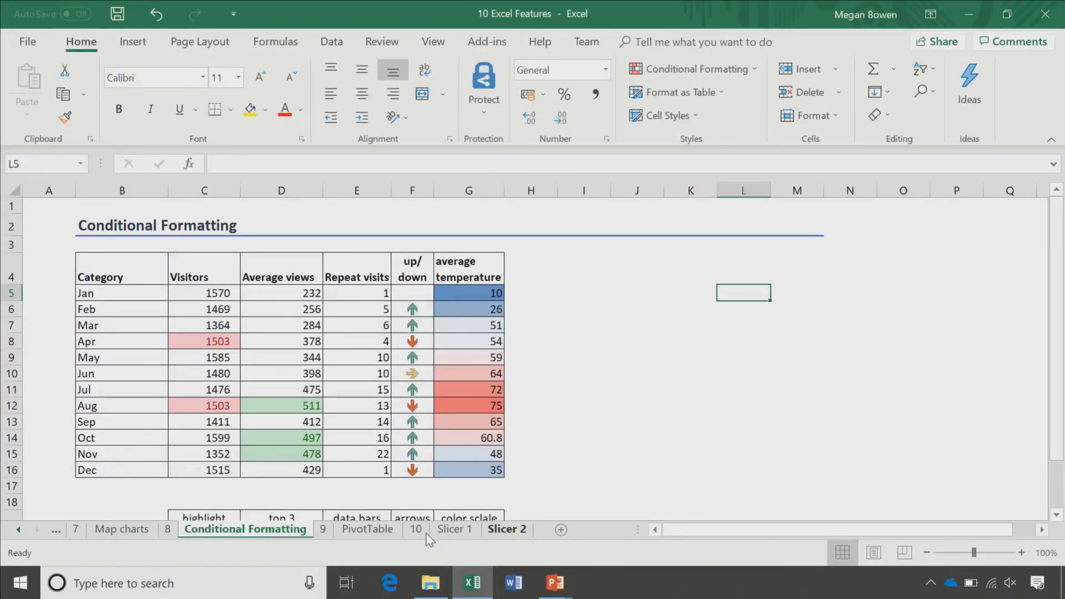
# Step: On the Slicer 1 sheet, select the sales pivot table and bring up its Analyze options
pyautogui.click(426, 534)
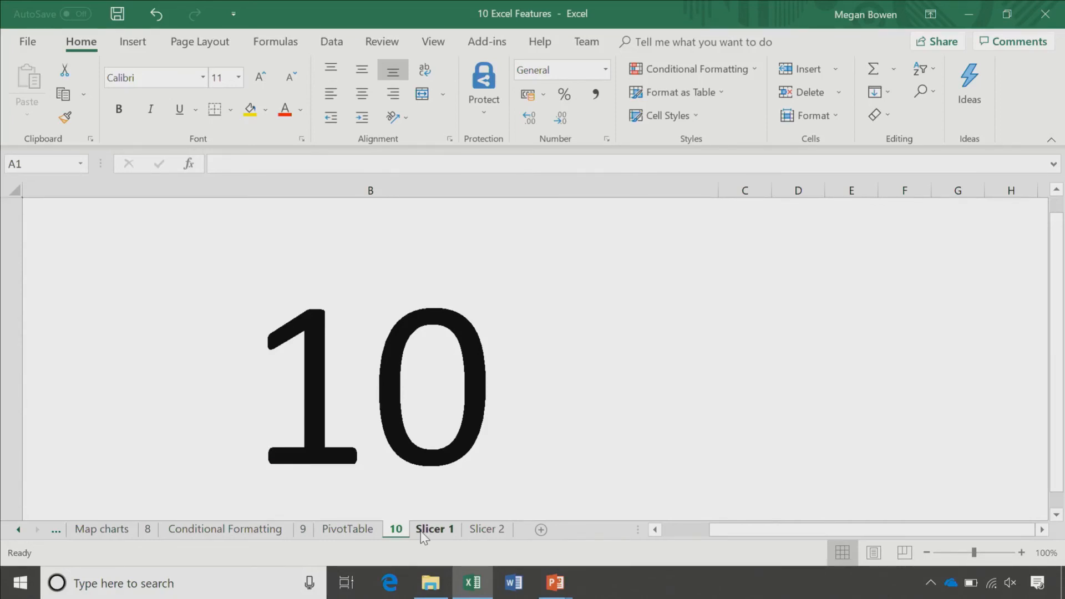
pyautogui.click(433, 530)
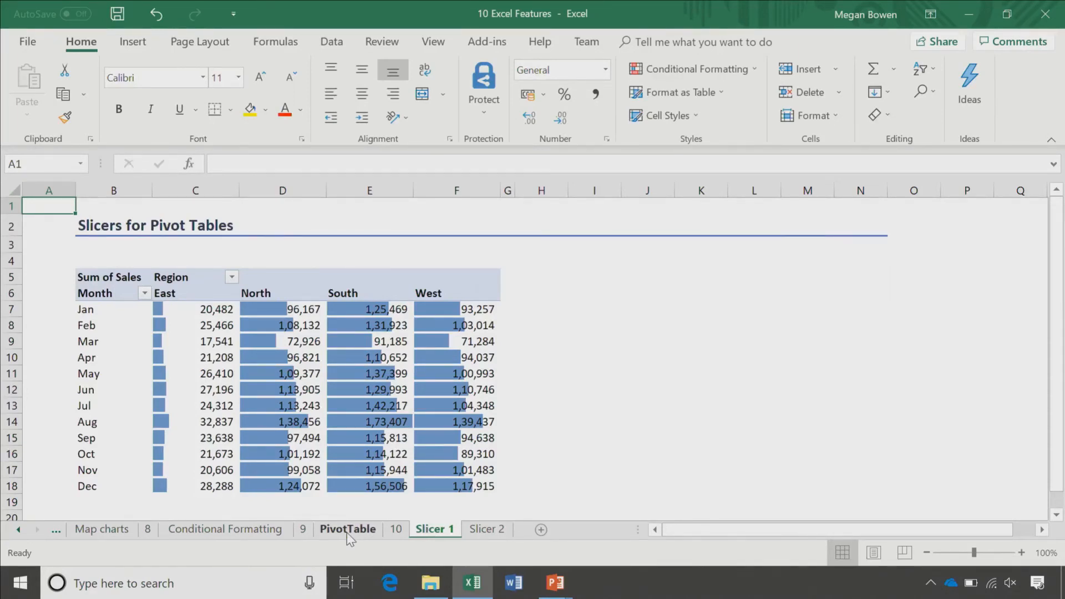
pyautogui.click(367, 325)
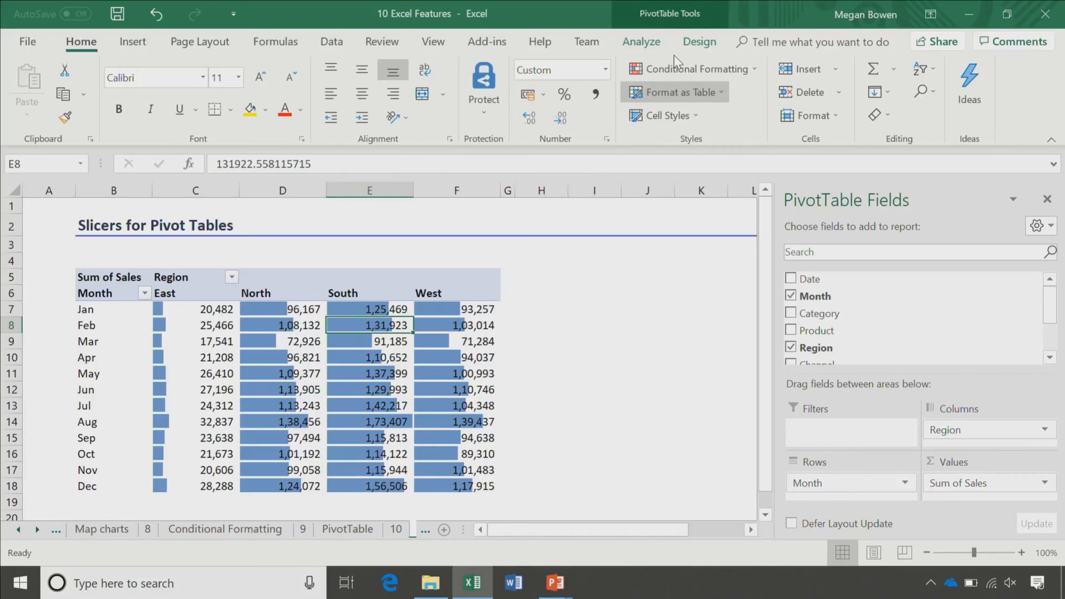
pyautogui.click(641, 44)
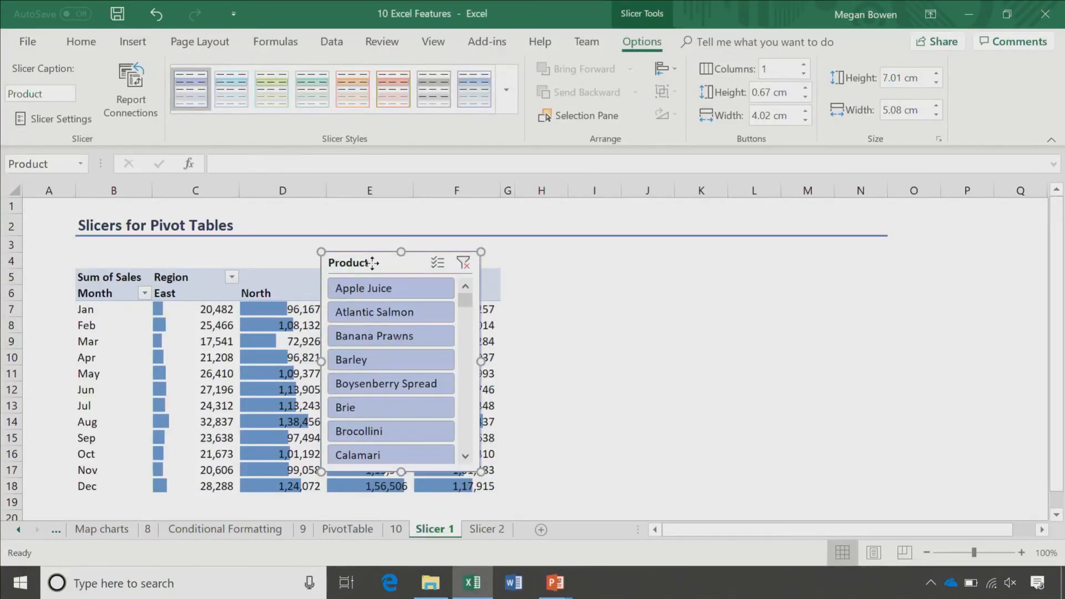
# Step: Move the Product slicer right of the pivot, filter to Brocollini and Atlantic Salmon, then clear
pyautogui.moveTo(373, 263); pyautogui.dragTo(576, 259)
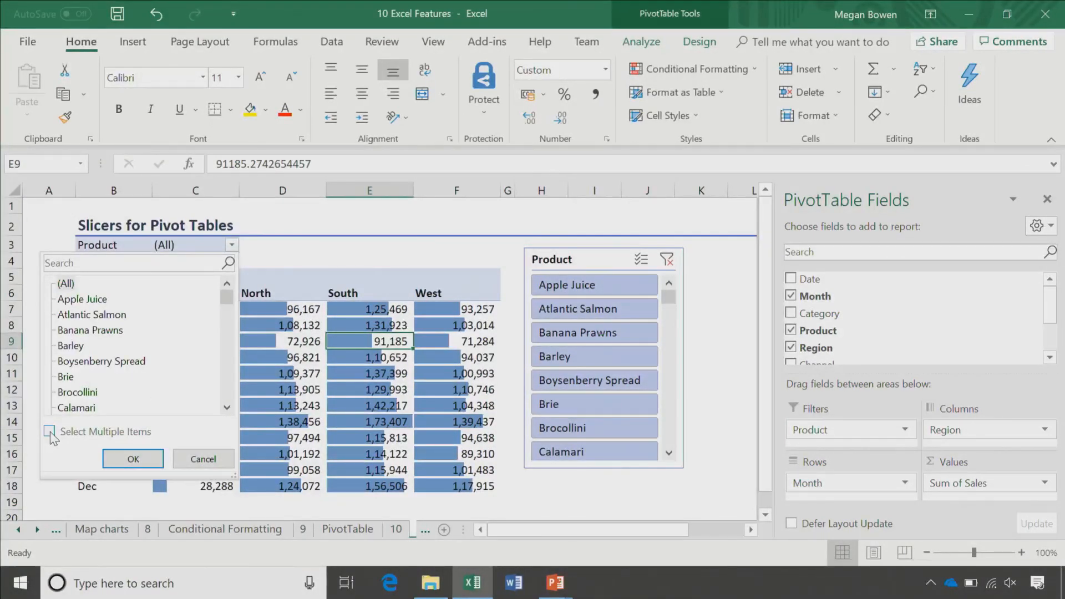
pyautogui.click(49, 432)
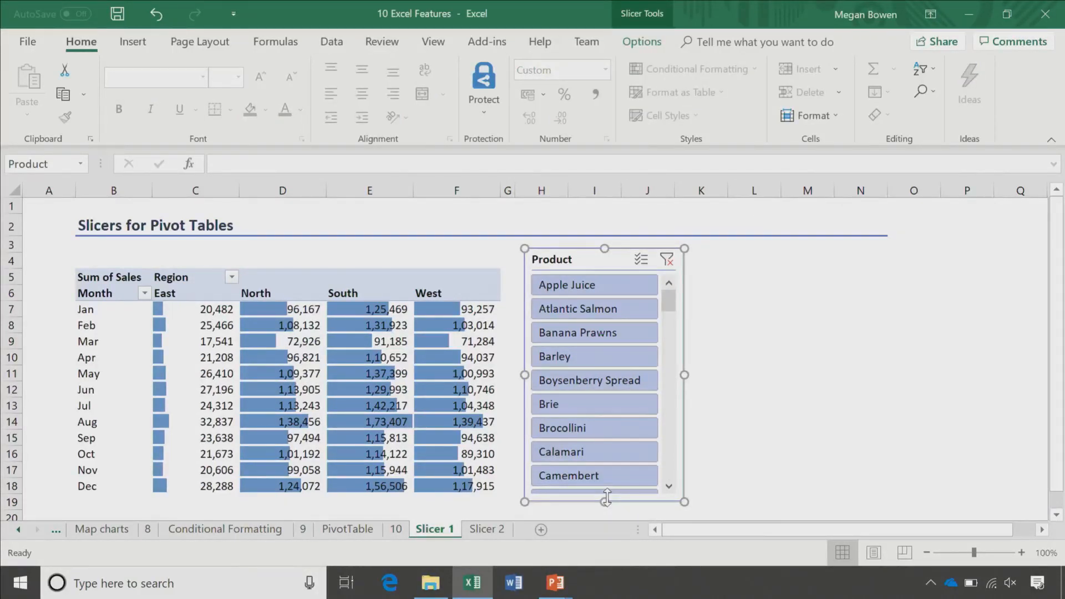
pyautogui.click(591, 429)
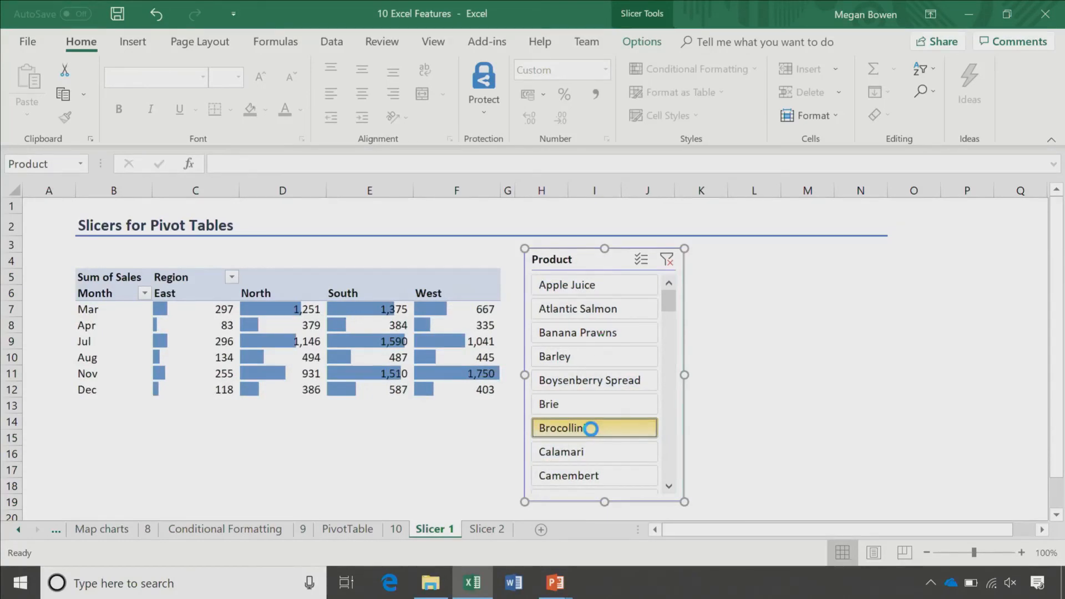
pyautogui.click(668, 260)
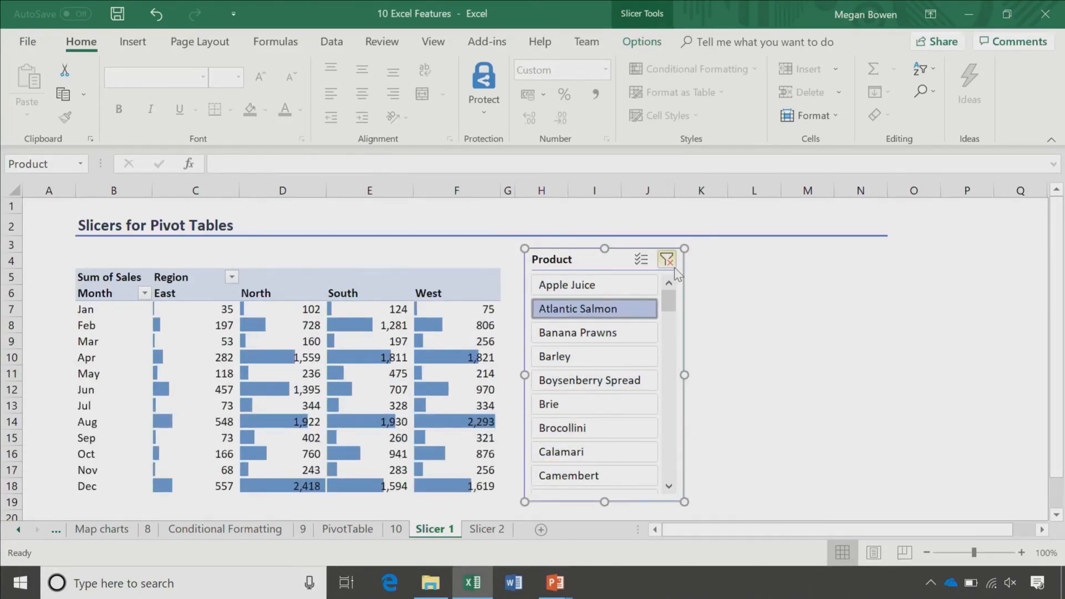
pyautogui.click(668, 260)
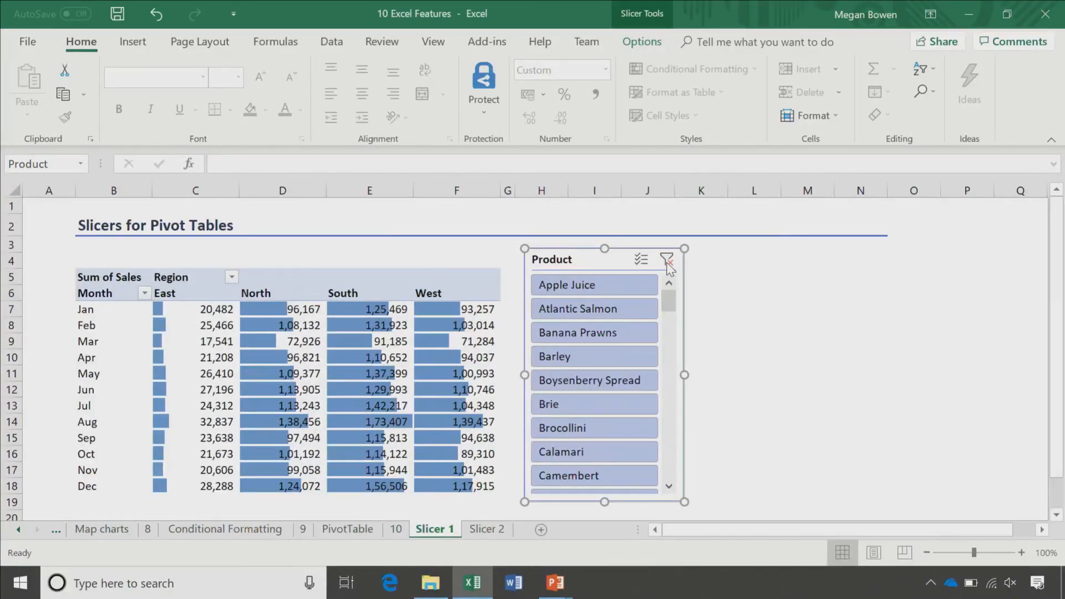
# Step: Adjust the Product slicer's position and deselect it
pyautogui.scroll(-10, 663, 389)
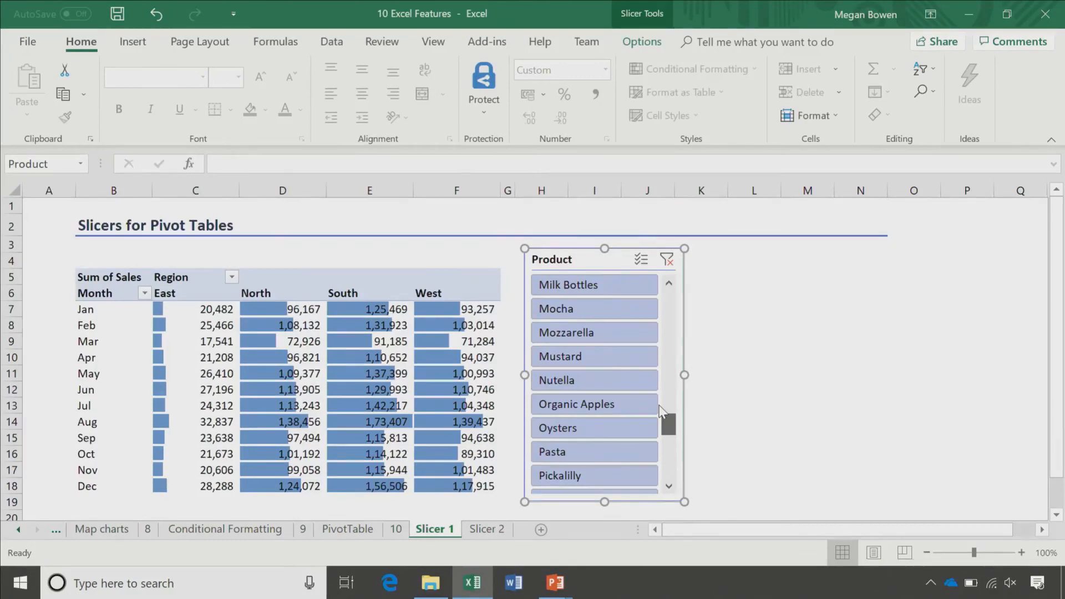
pyautogui.moveTo(669, 424); pyautogui.dragTo(672, 298)
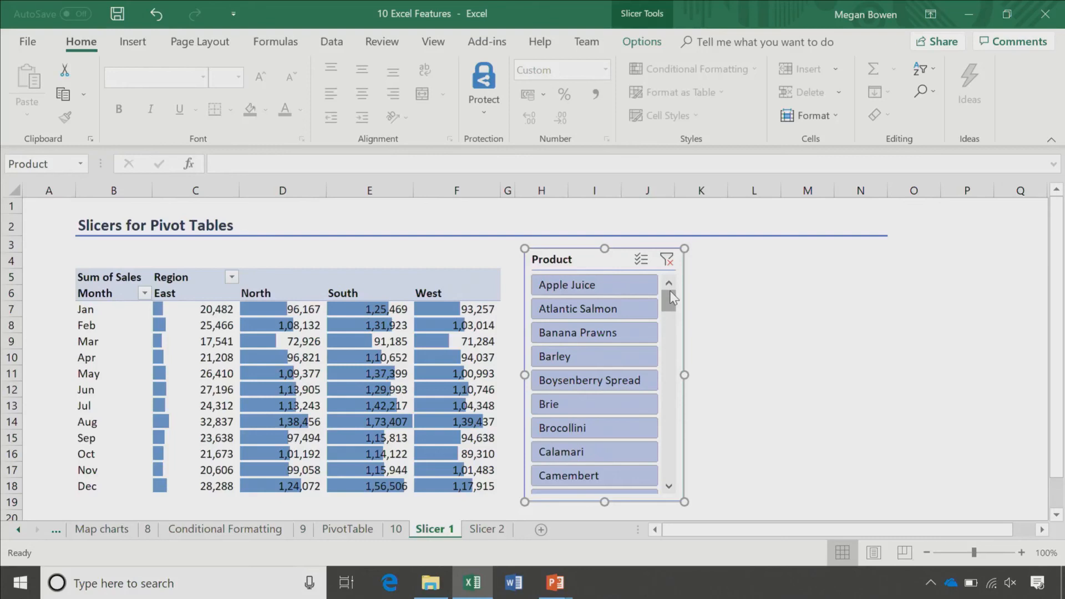
pyautogui.press('Escape')
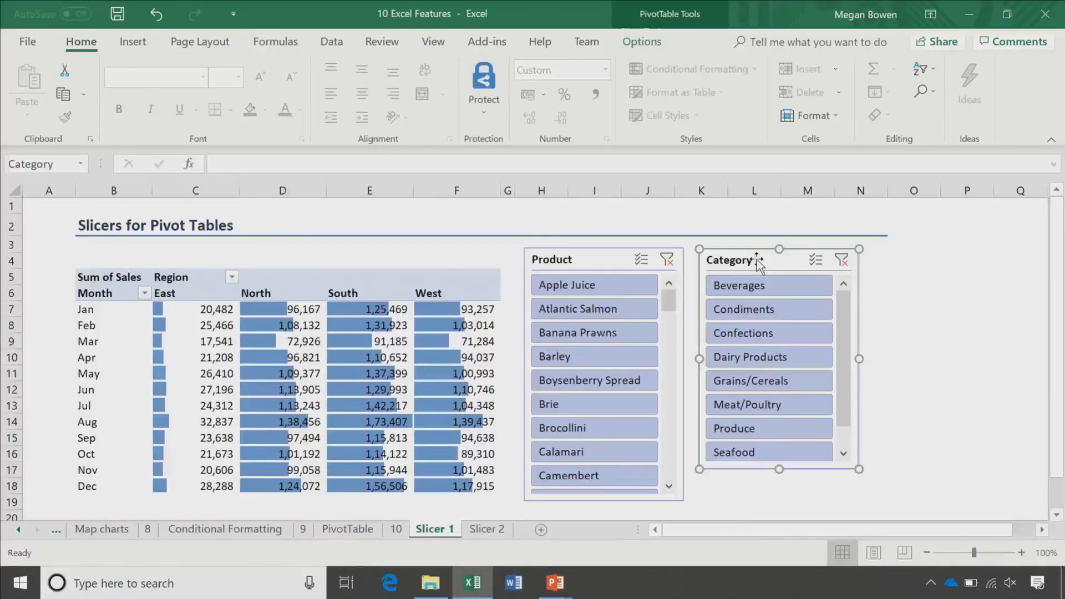
# Step: Filter the pivot table to Dairy Products with the Category slicer
pyautogui.click(735, 358)
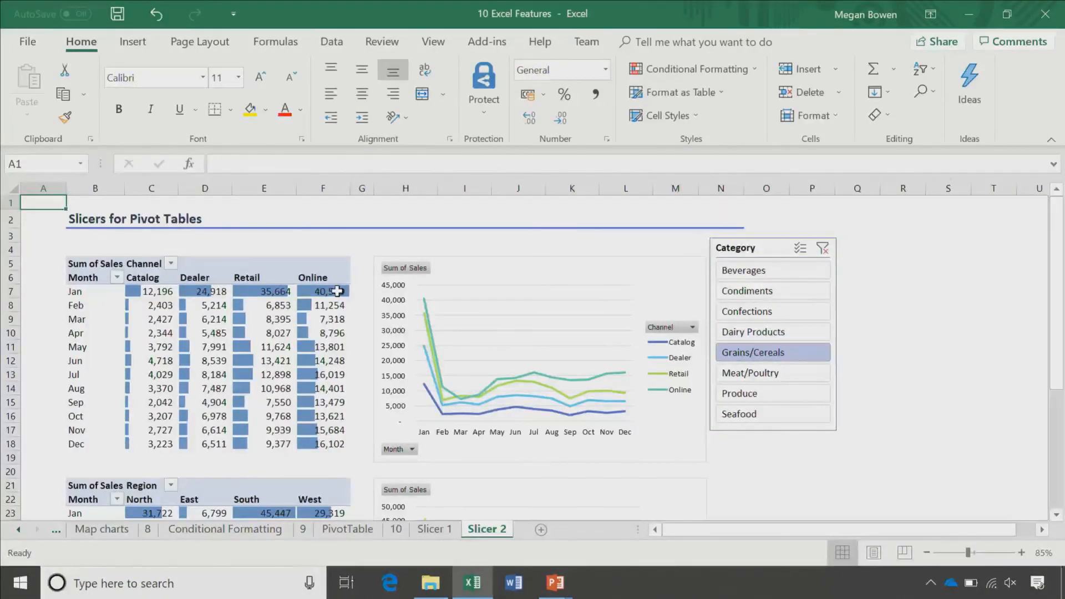
# Step: Pick Dairy Products in the Category slicer to filter the channel and region pivots and charts
pyautogui.click(782, 271)
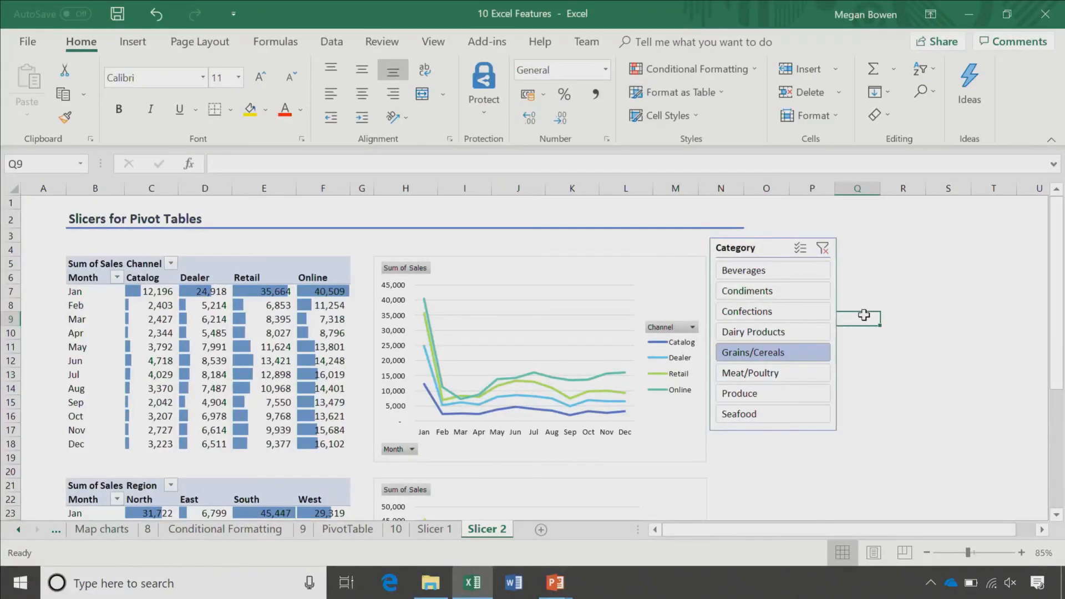
pyautogui.scroll(-2, 865, 314)
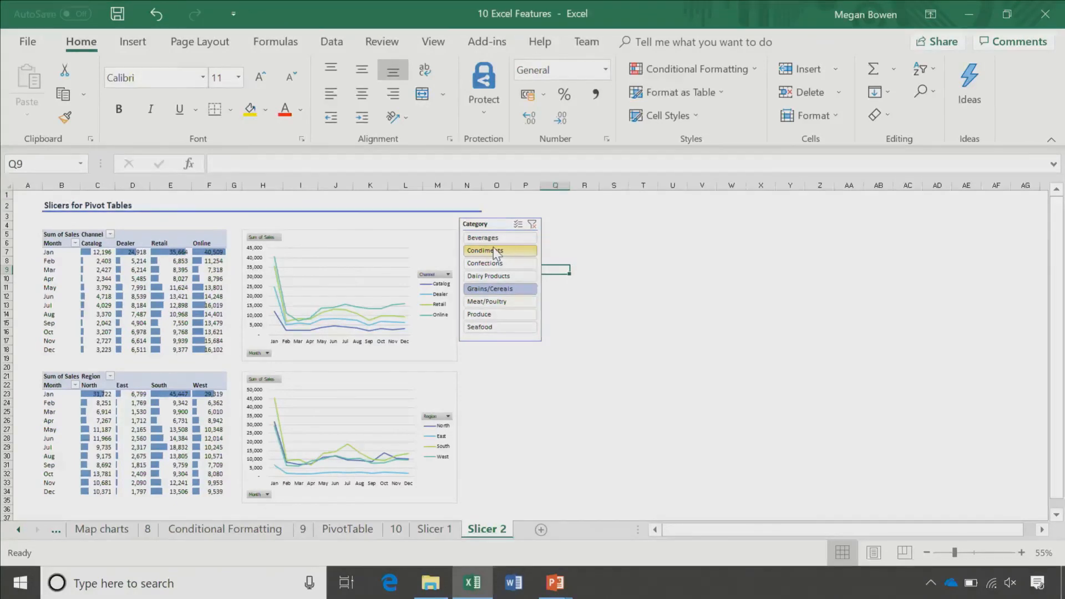
pyautogui.click(505, 277)
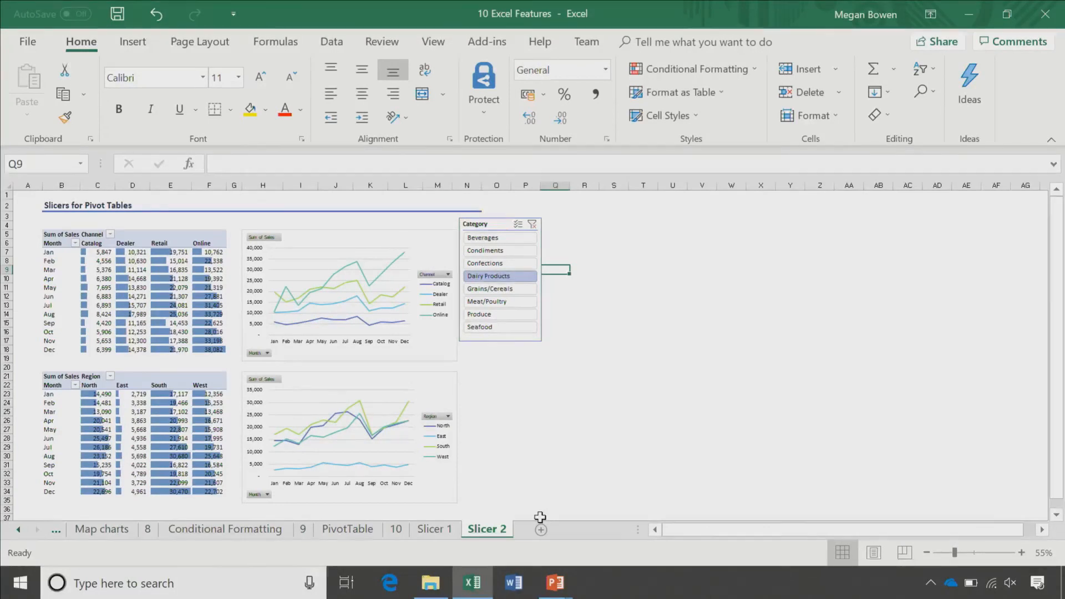
# Step: Go to the File backstage Home view with templates and recent workbooks
pyautogui.click(33, 37)
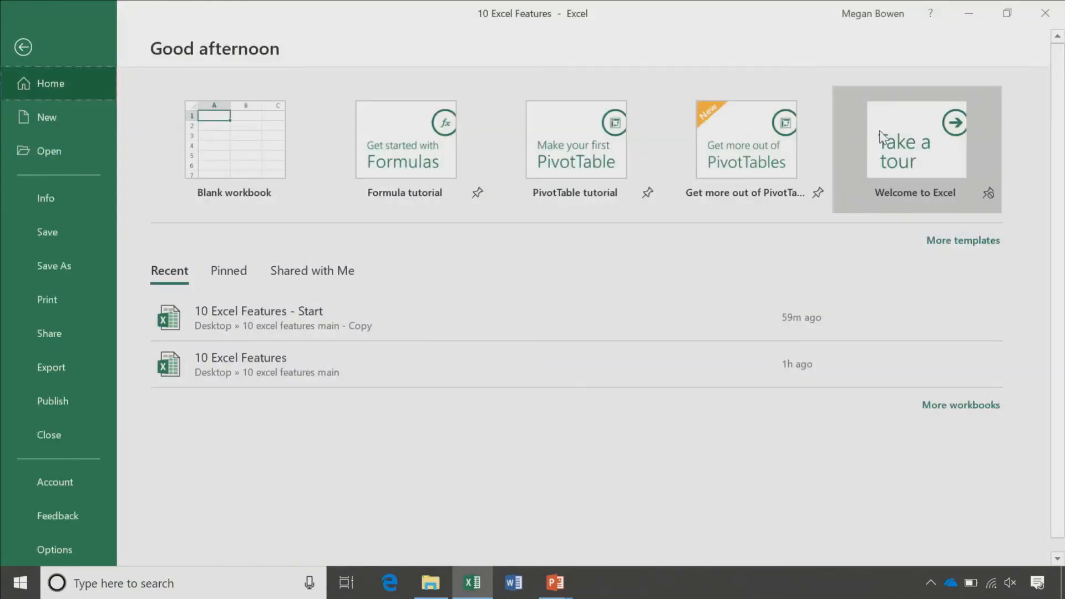